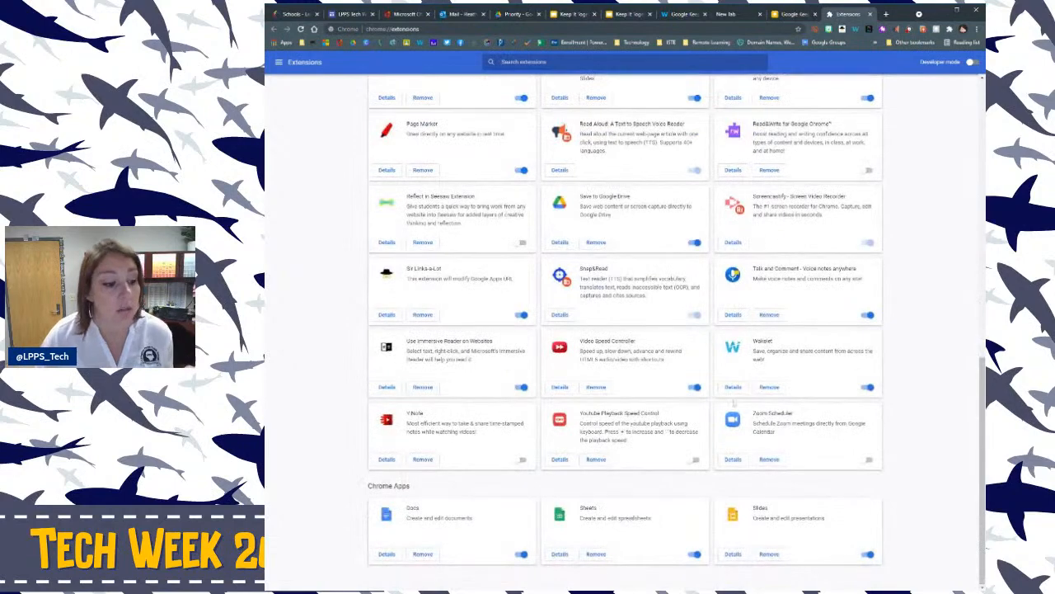
# Disable the Category Tabs for Google Keep extension in the installed extensions list.
pyautogui.scroll(3, 734, 391)
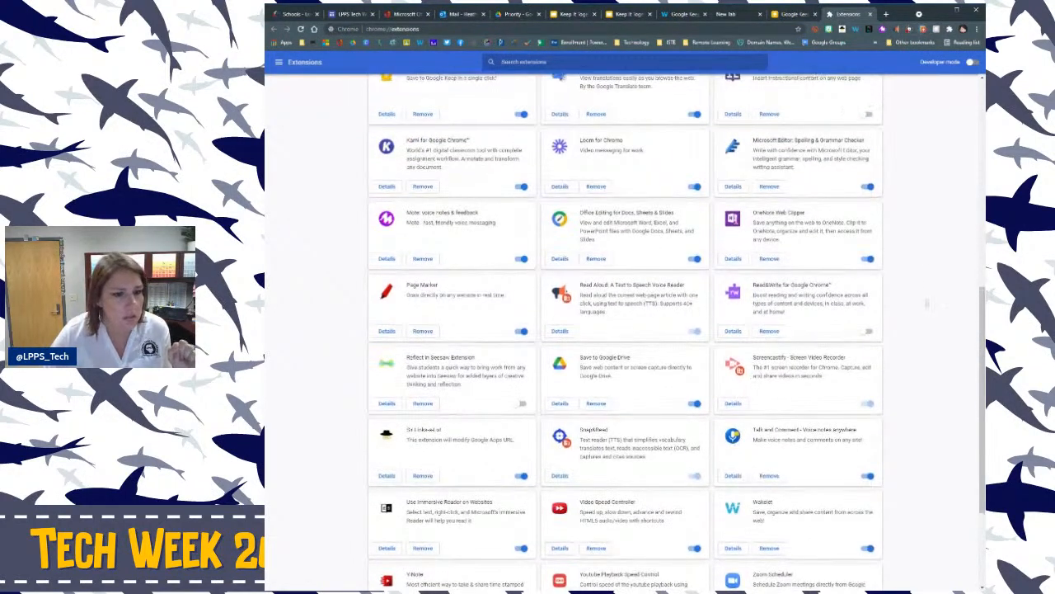
pyautogui.scroll(5, 927, 281)
pyautogui.scroll(1, 927, 303)
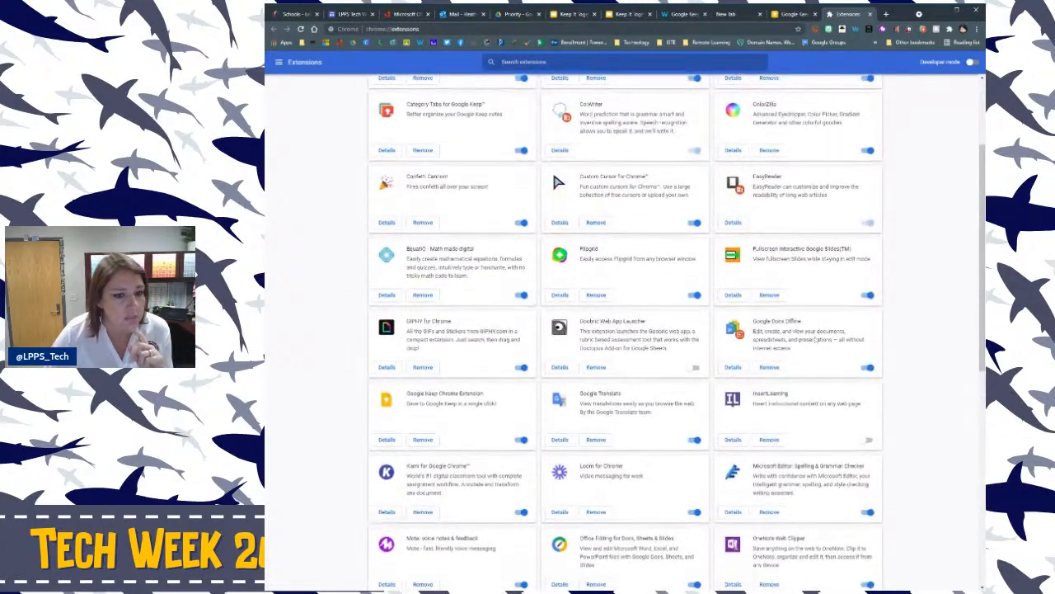
pyautogui.scroll(1, 815, 339)
pyautogui.scroll(1, 816, 337)
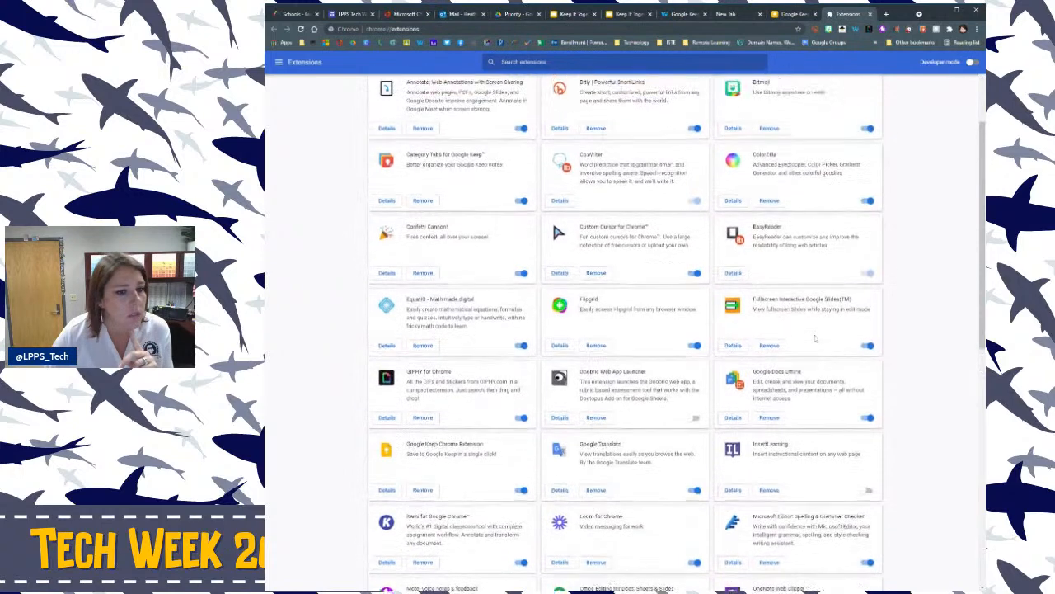
pyautogui.click(521, 248)
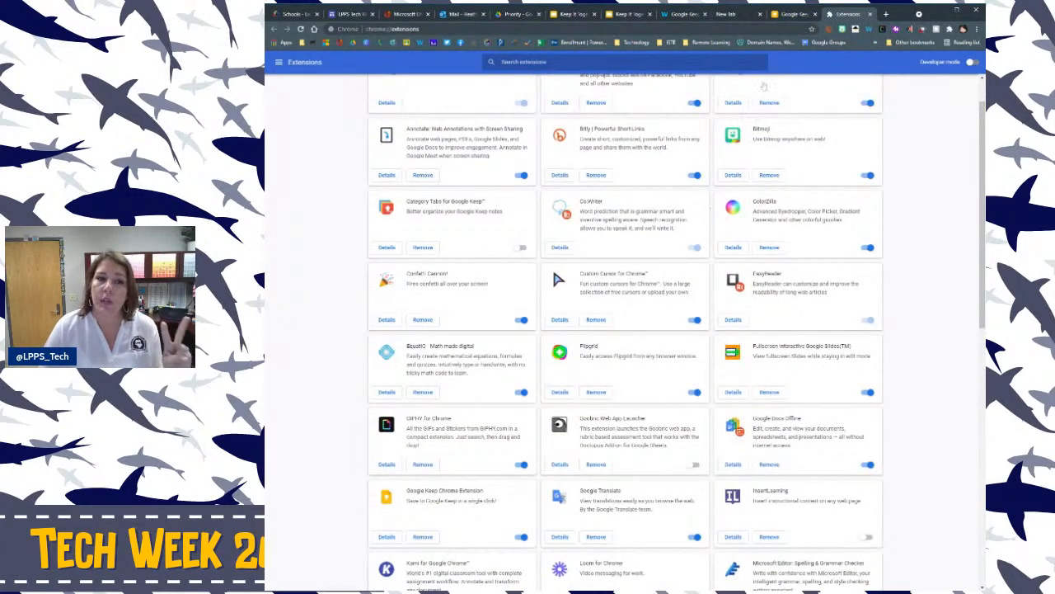
# Reload the Google Keep page so the extension change applies, and close the Extensions page.
pyautogui.click(788, 14)
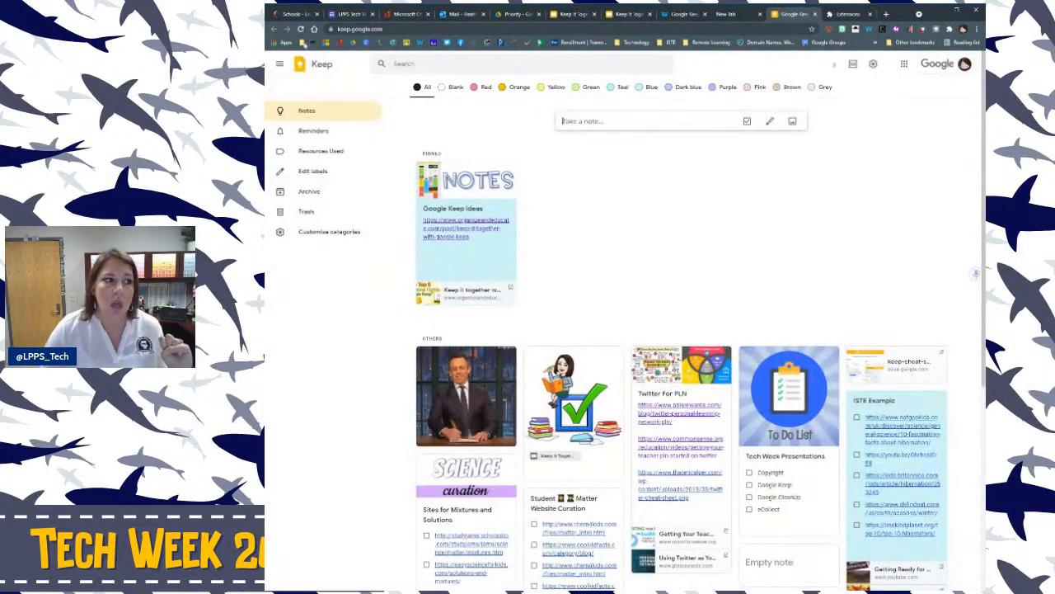
pyautogui.click(301, 29)
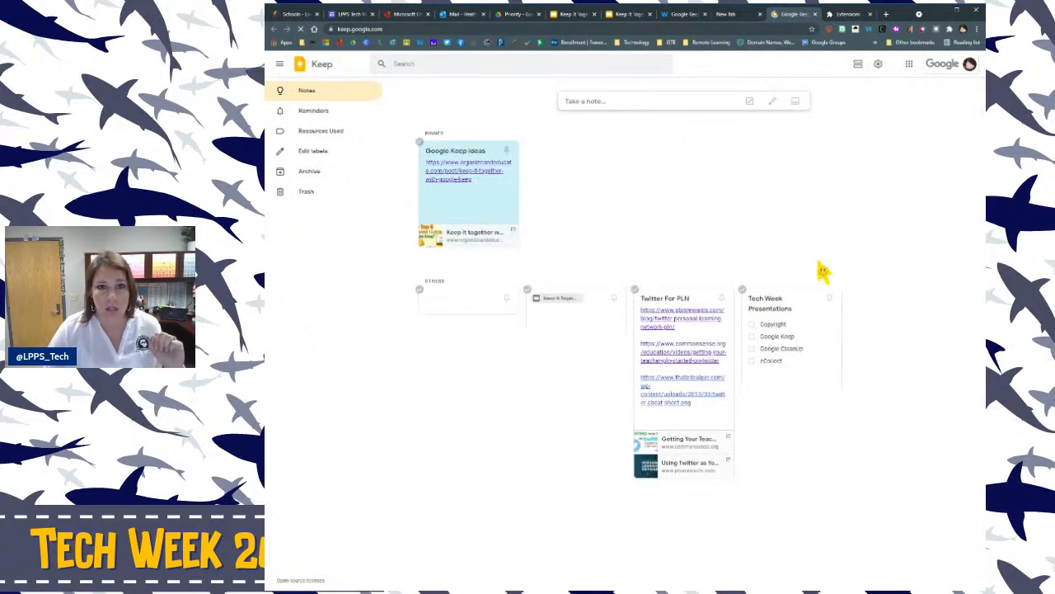
pyautogui.click(871, 14)
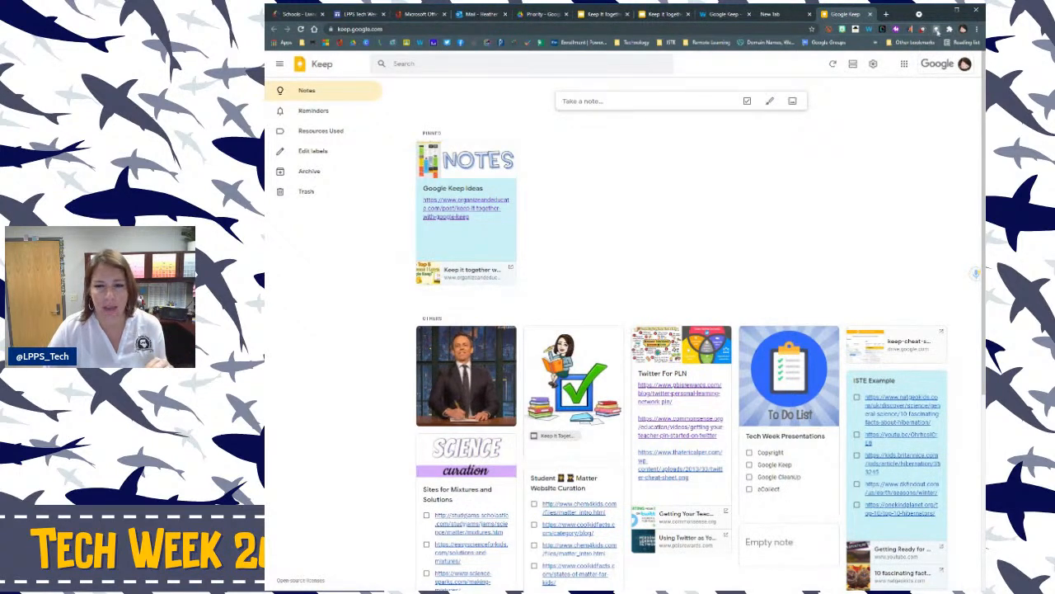
# Search the web for "google keep extension" in a new tab and open the Google Keep Chrome Extension page in the Chrome Web Store.
pyautogui.click(888, 14)
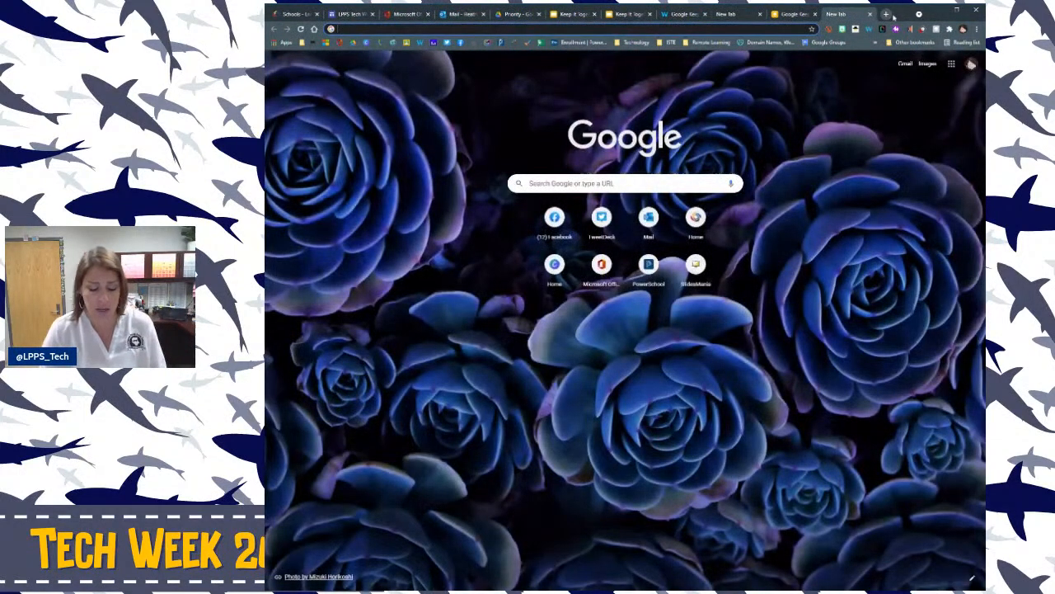
pyautogui.write('google ')
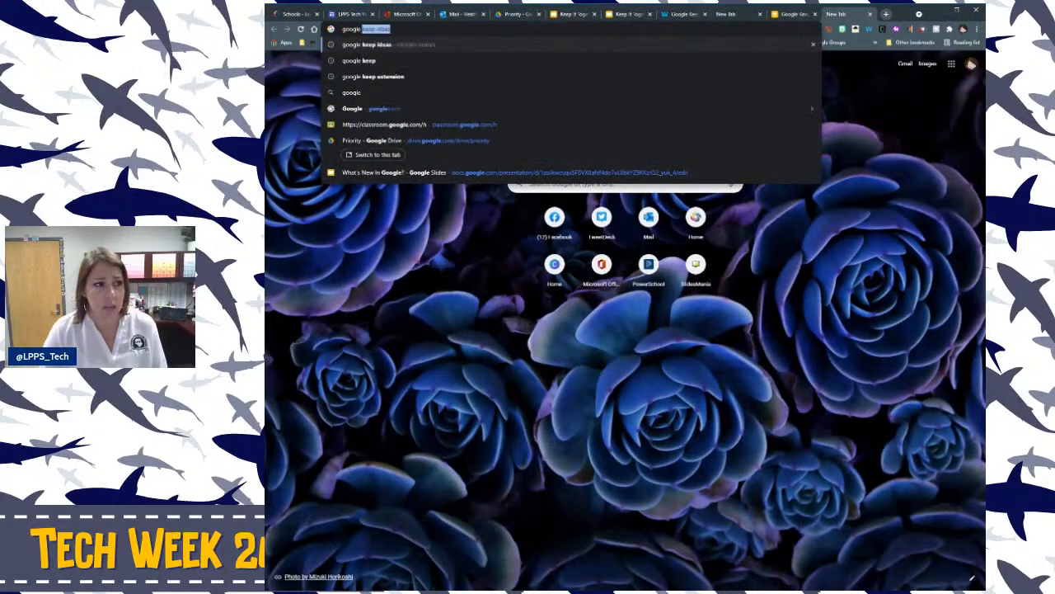
pyautogui.write('keepextension')
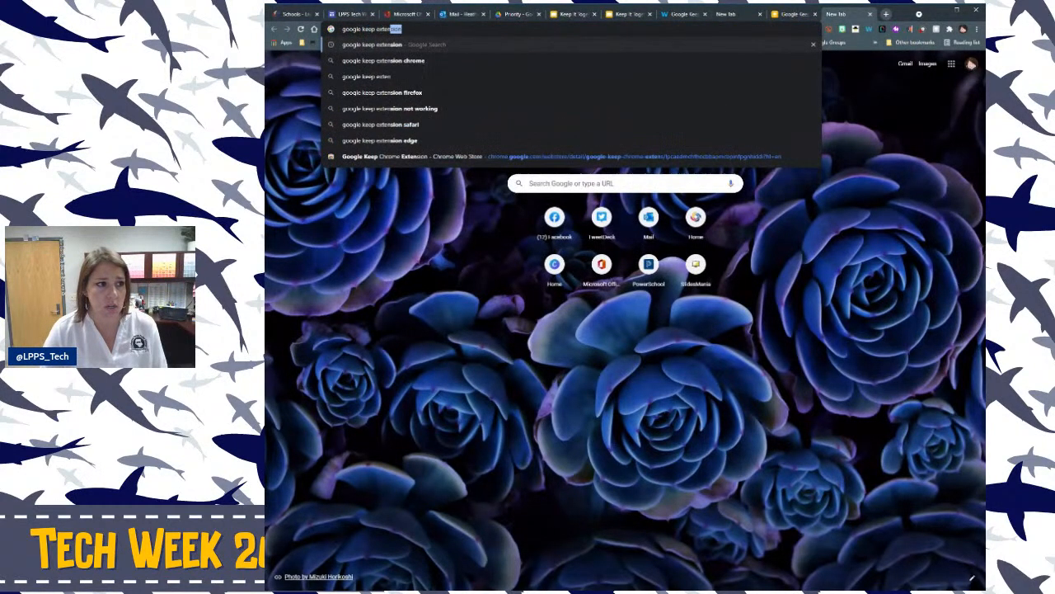
pyautogui.press('Return')
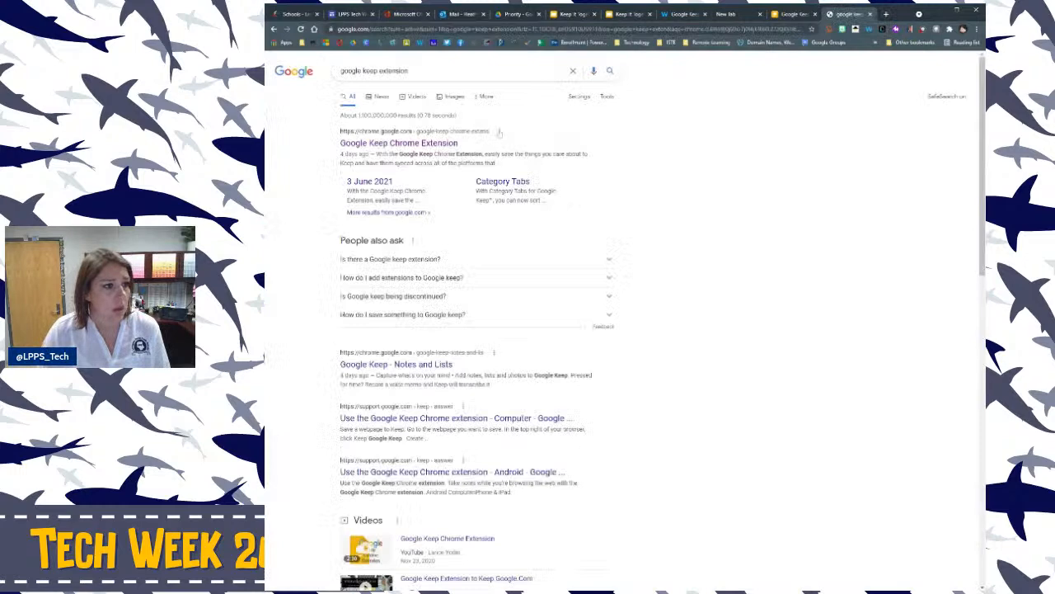
pyautogui.click(424, 144)
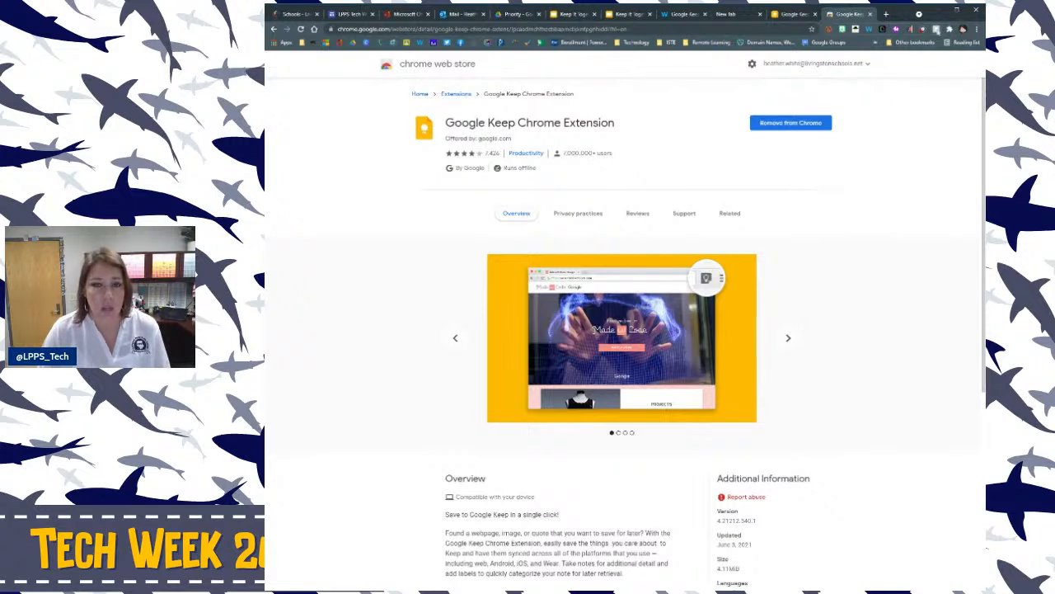
pyautogui.click(676, 30)
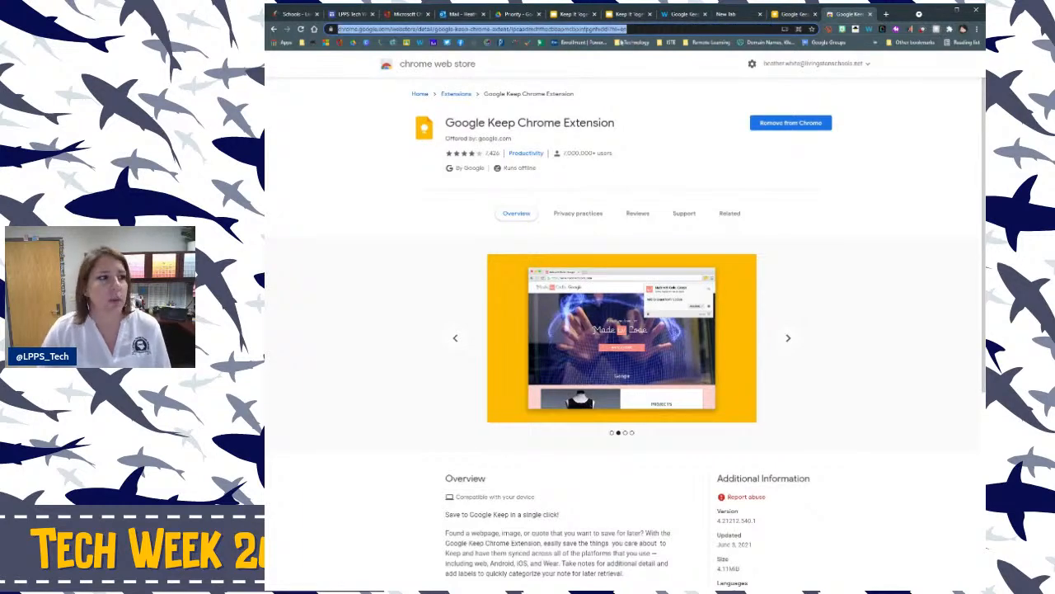
# Save the LPPS Tech Week site to Google Keep with its extension, titled "TO-Do List" with the note "LPPS Tech Week 2021".
pyautogui.click(296, 14)
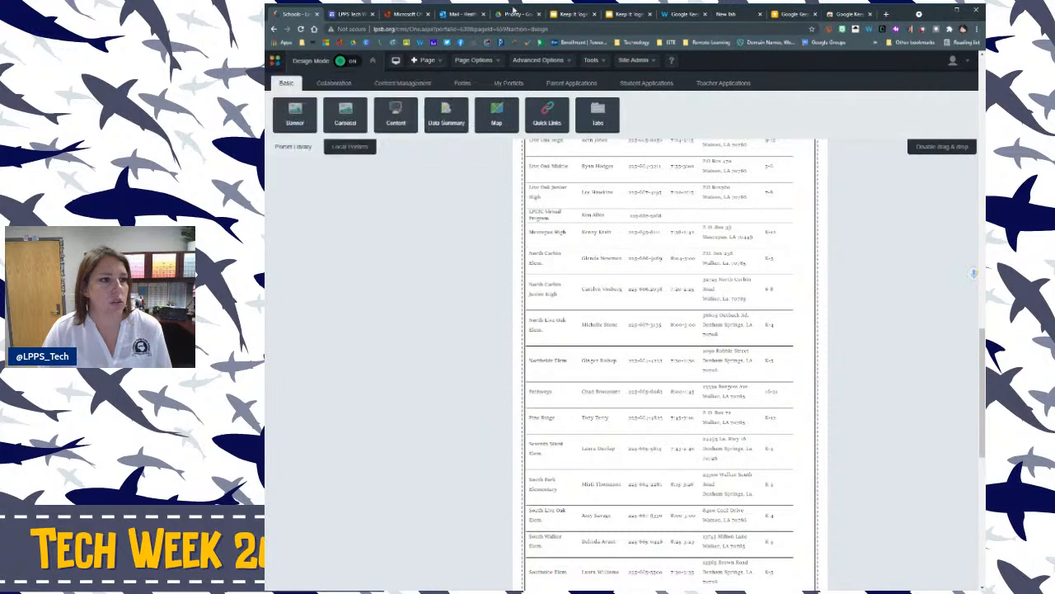
pyautogui.click(353, 13)
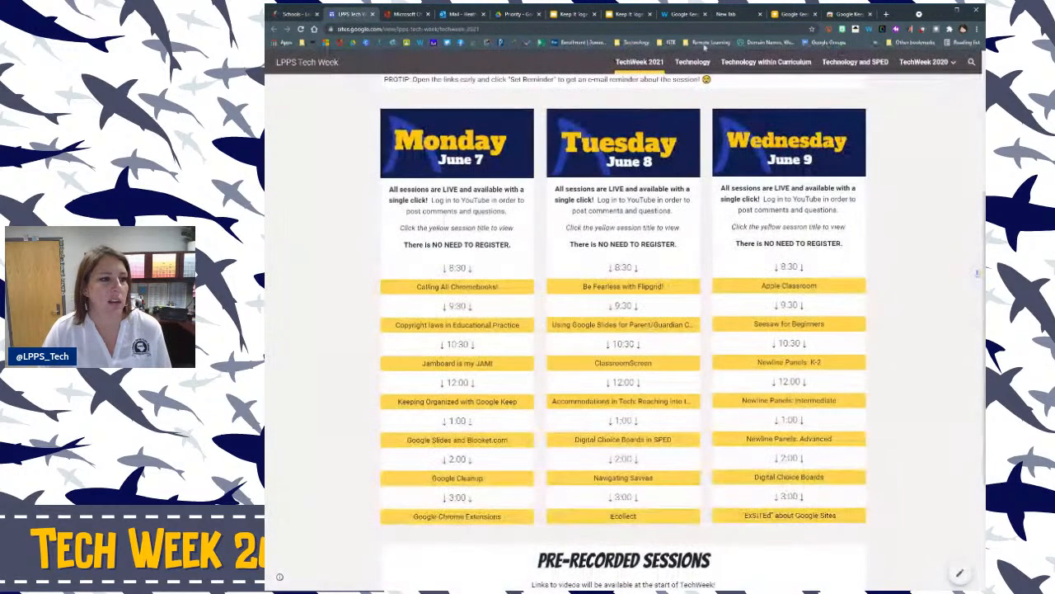
pyautogui.click(936, 29)
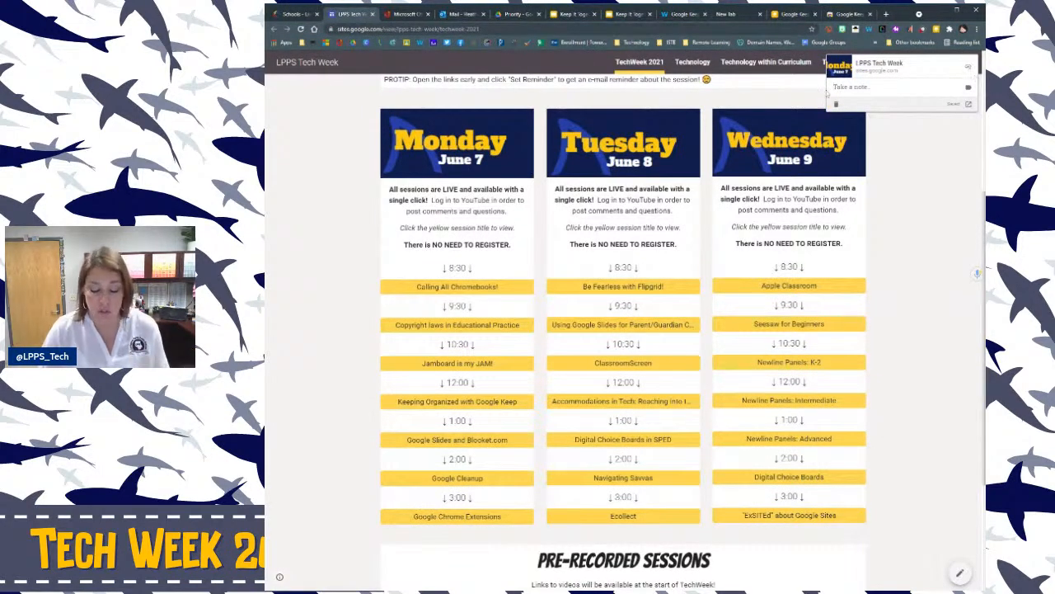
pyautogui.write('LPPS Tech Week 2021')
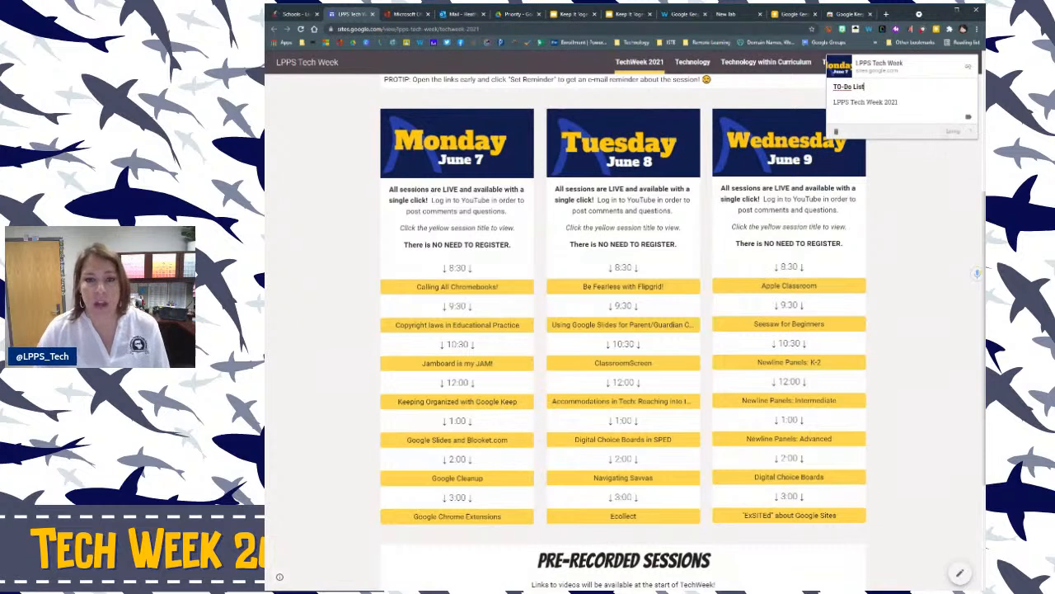
pyautogui.click(953, 173)
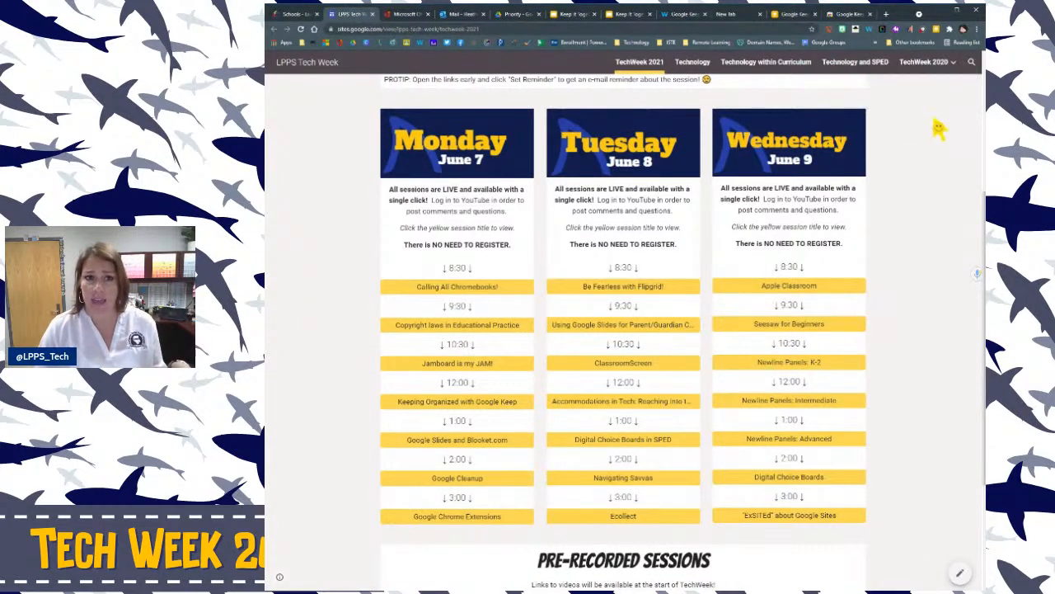
# Review the saved notes, the reminders, the notes labelled Resources Used and the label editor in Google Keep.
pyautogui.click(777, 15)
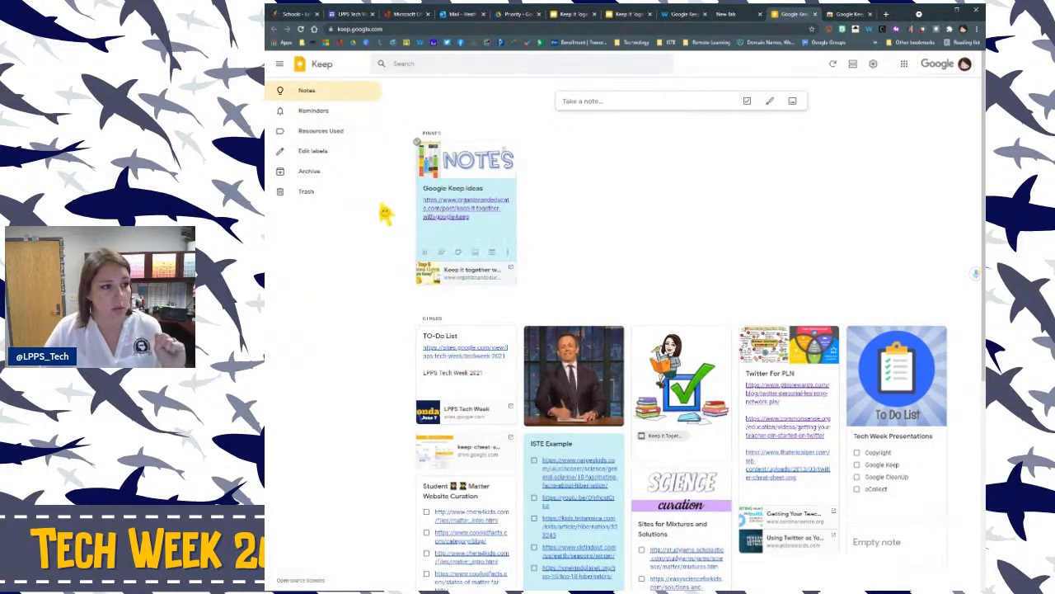
pyautogui.click(320, 115)
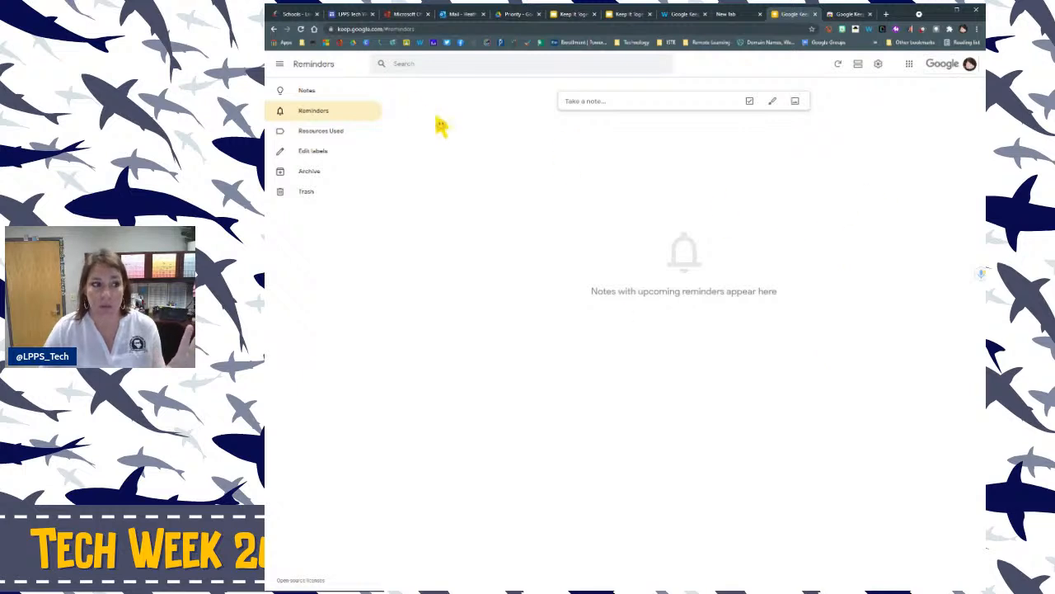
pyautogui.click(317, 135)
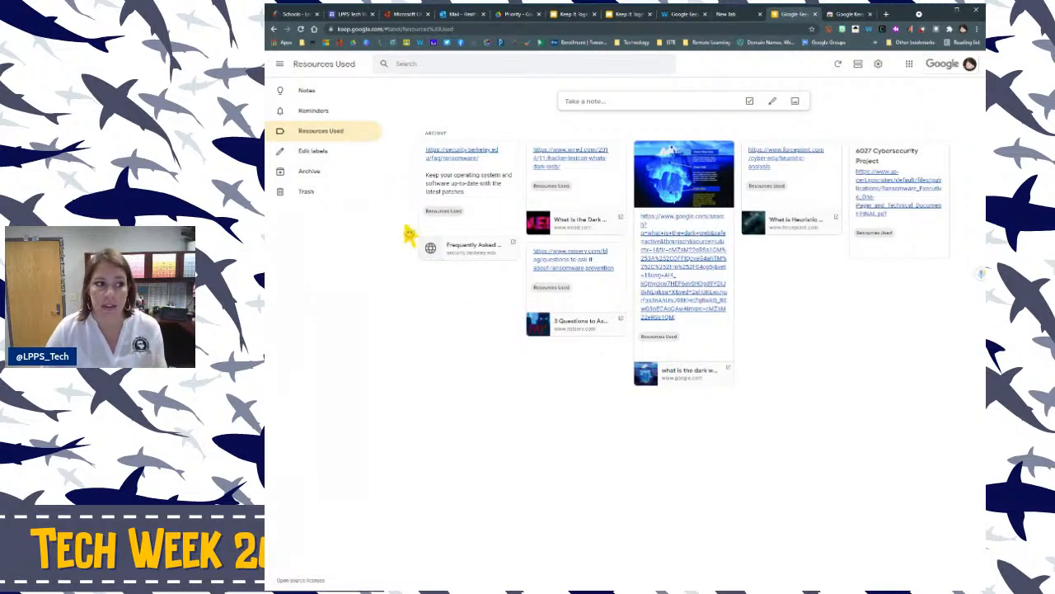
pyautogui.click(320, 157)
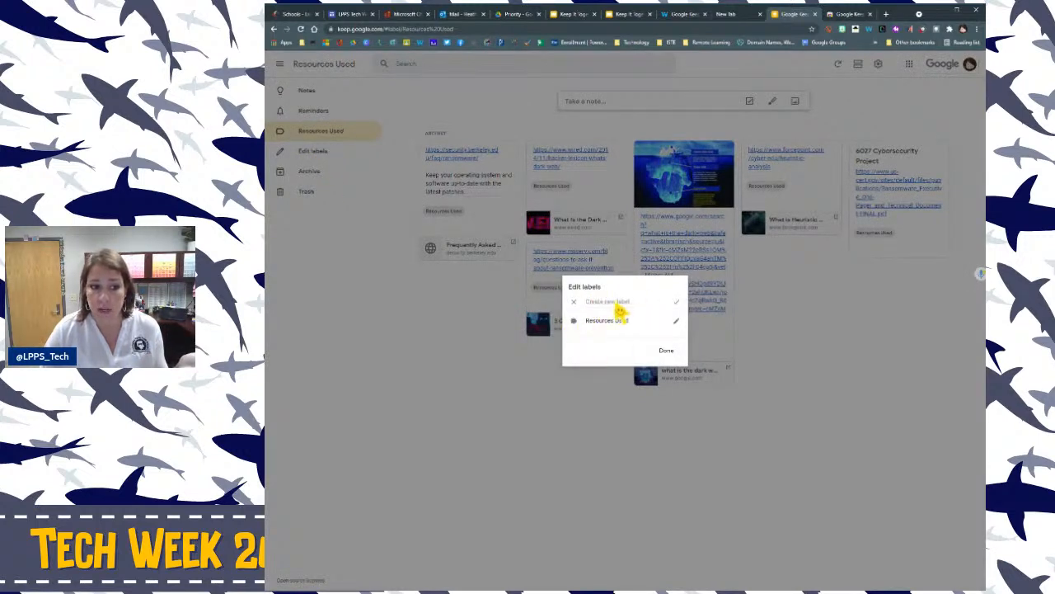
pyautogui.click(667, 355)
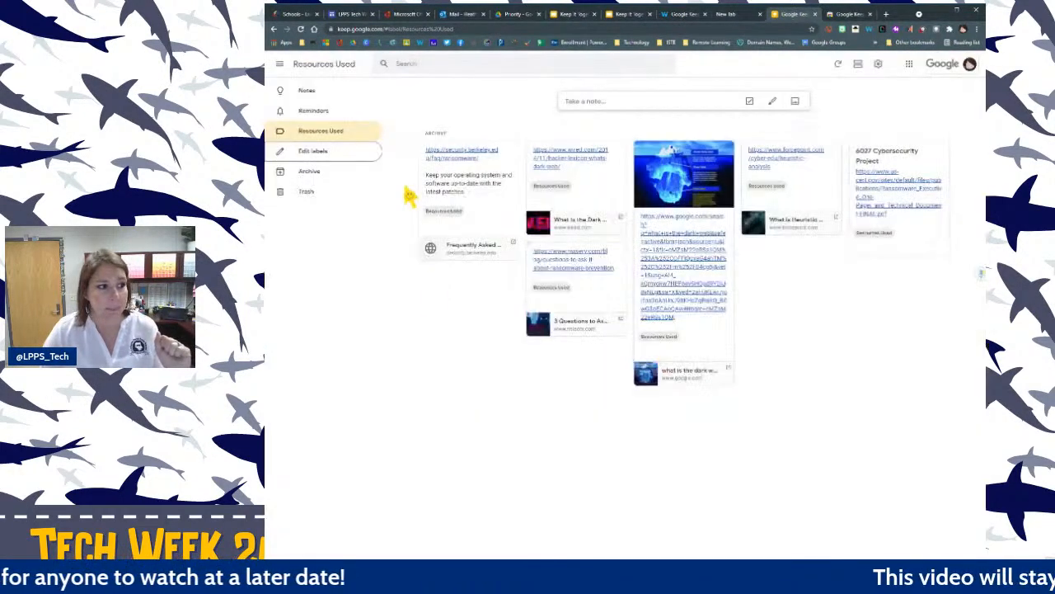
# Examine the archived and trashed notes, and return to the main notes page.
pyautogui.click(325, 172)
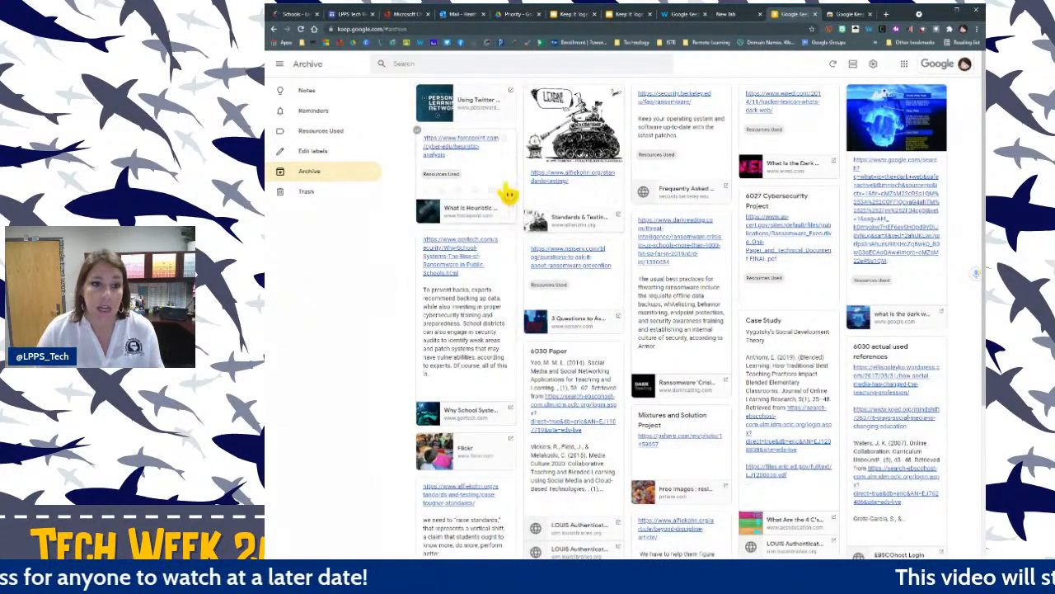
pyautogui.click(308, 192)
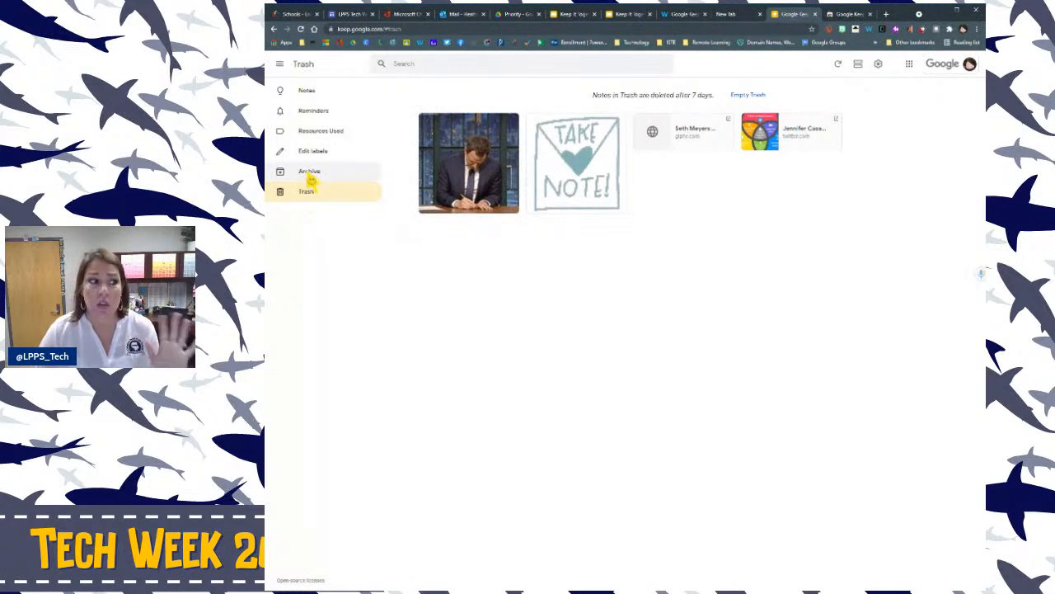
pyautogui.click(298, 90)
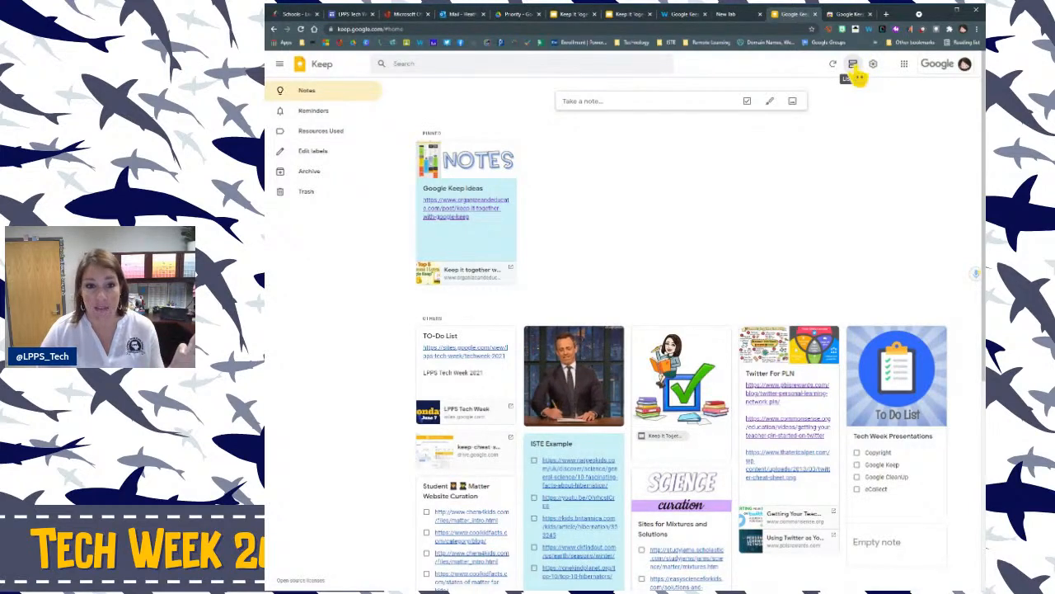
# Compare the notes in list view and grid view, leaving them in grid view.
pyautogui.click(854, 69)
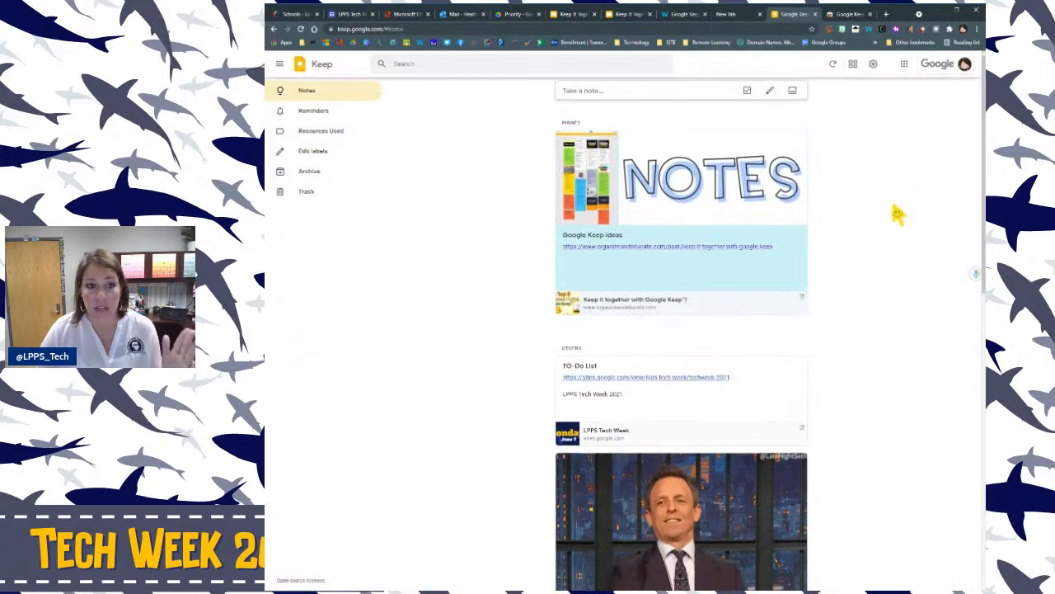
pyautogui.scroll(-3, 898, 213)
pyautogui.scroll(2, 898, 165)
pyautogui.scroll(1, 898, 157)
pyautogui.click(854, 65)
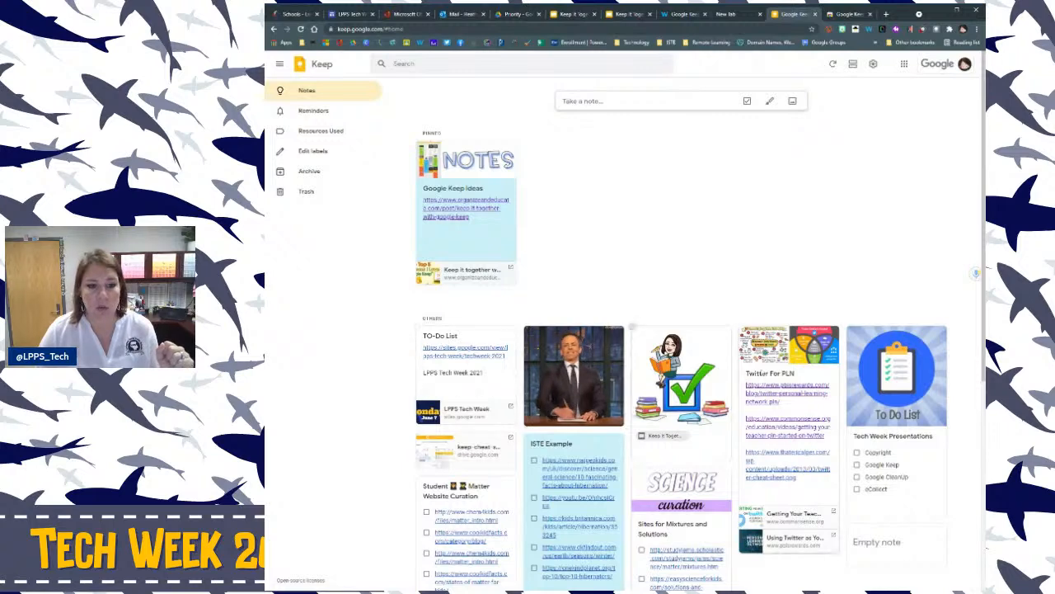
pyautogui.click(853, 66)
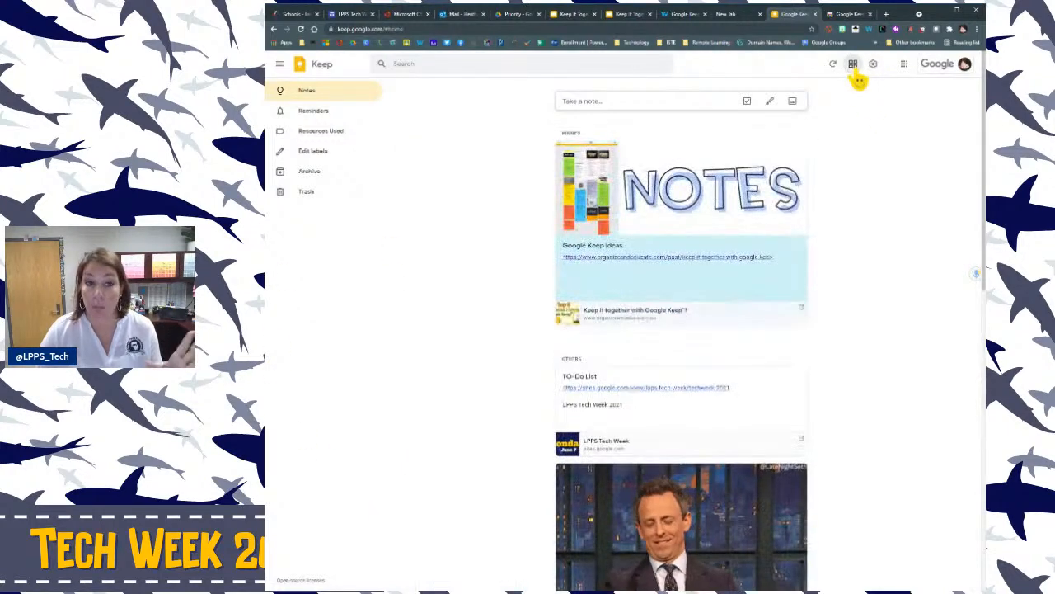
pyautogui.scroll(-5, 868, 219)
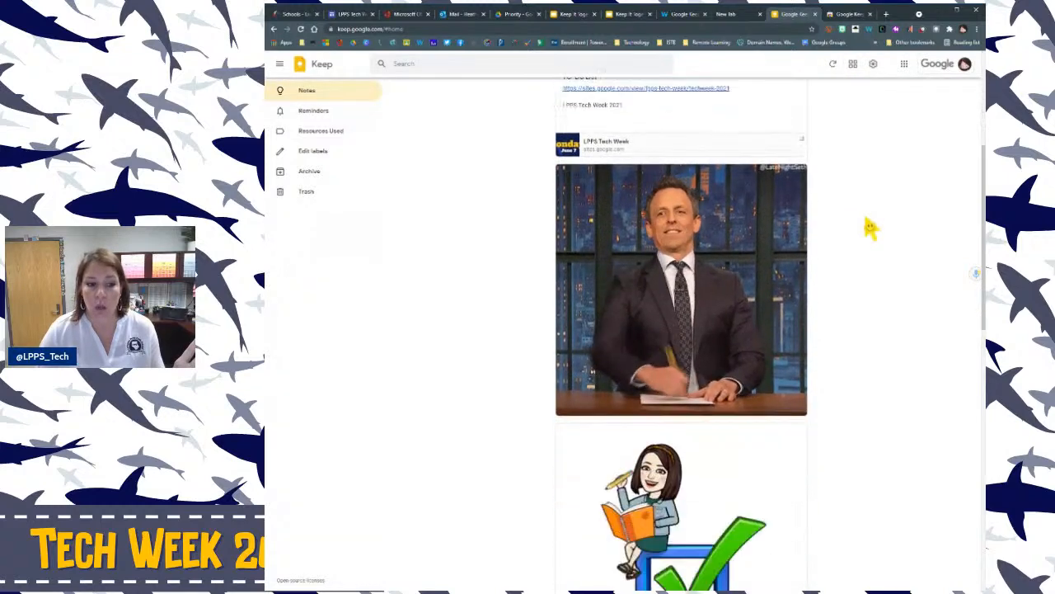
pyautogui.scroll(5, 868, 229)
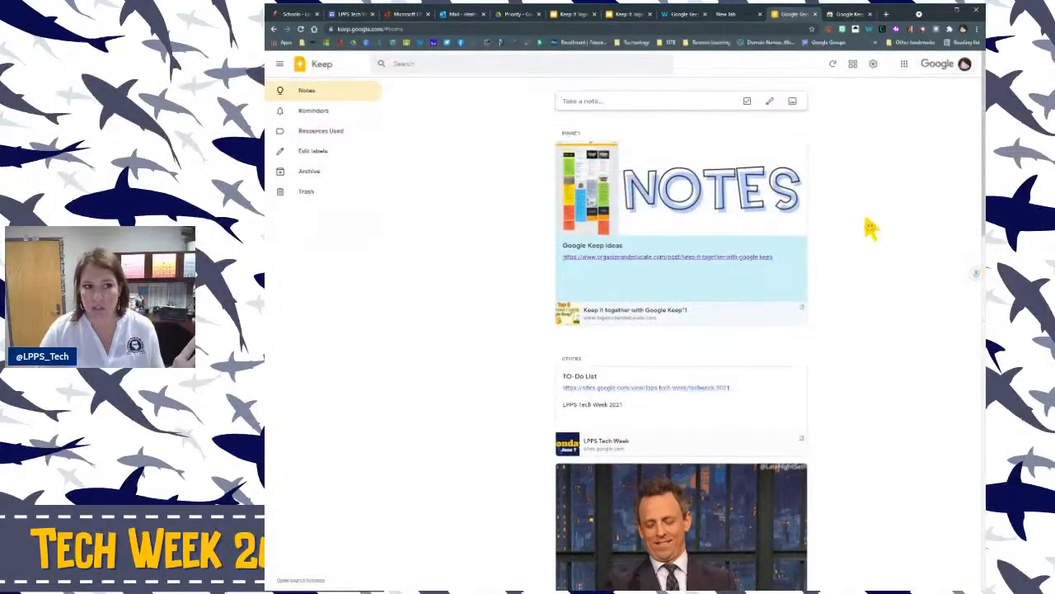
pyautogui.click(853, 66)
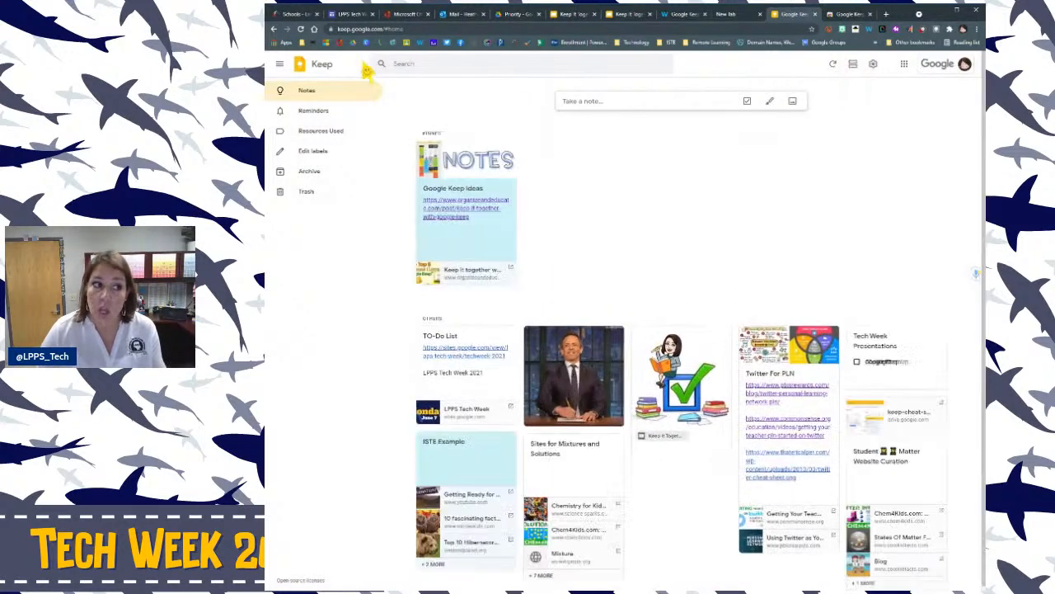
# Filter the notes to those with images and search within them for "twitter".
pyautogui.click(441, 69)
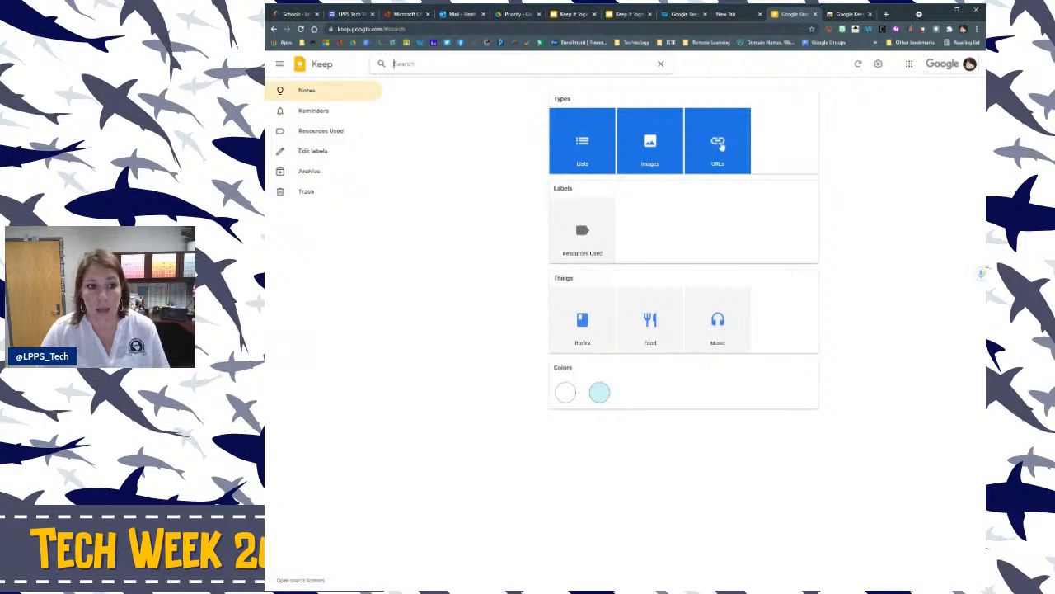
pyautogui.click(632, 145)
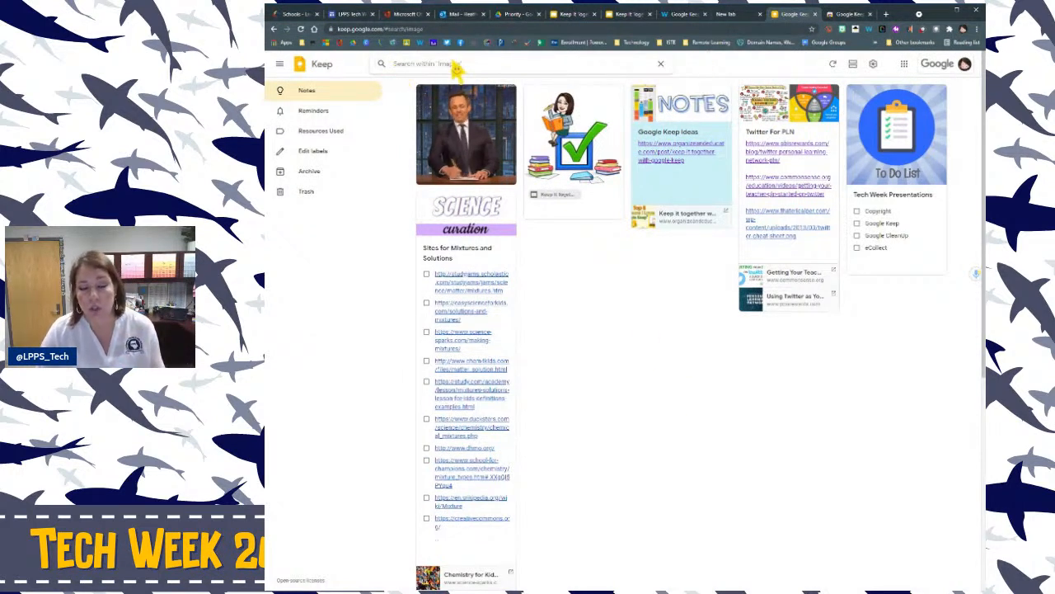
pyautogui.write('twitter')
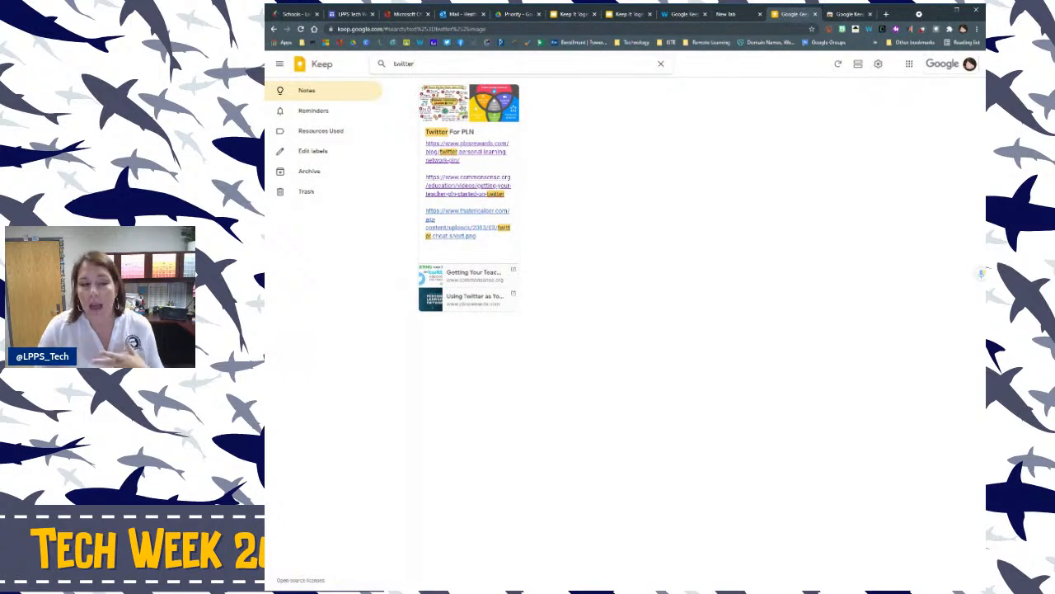
# Clear the search, and preview the dark theme before switching it back off.
pyautogui.click(661, 66)
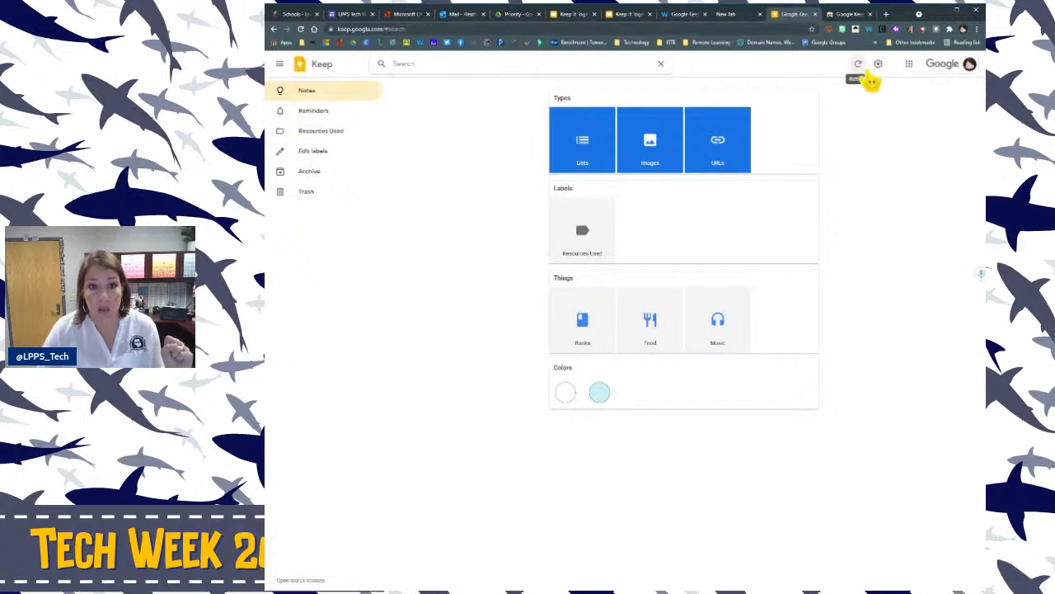
pyautogui.click(879, 65)
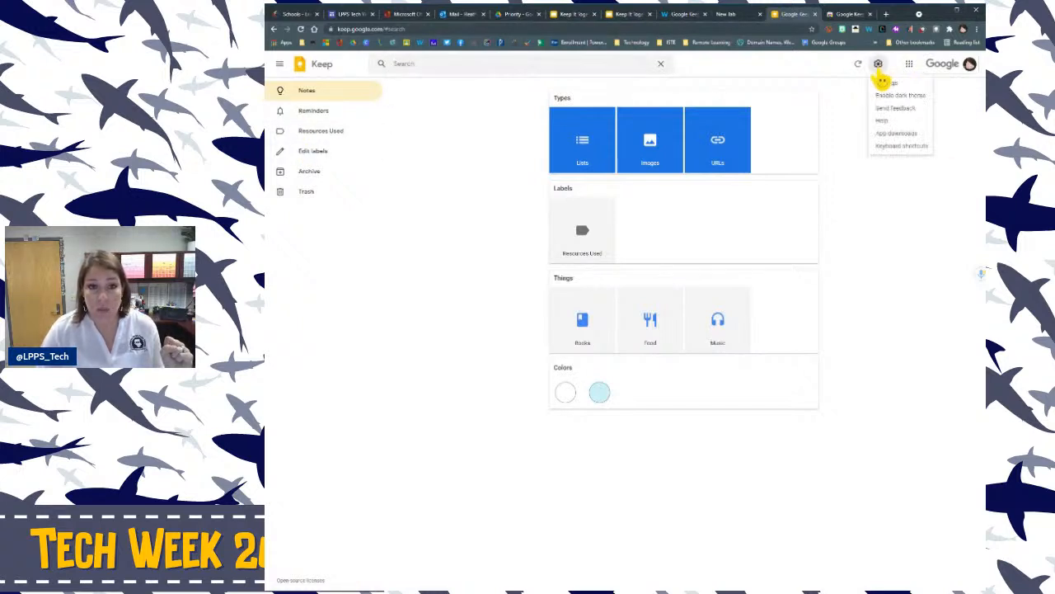
pyautogui.click(922, 96)
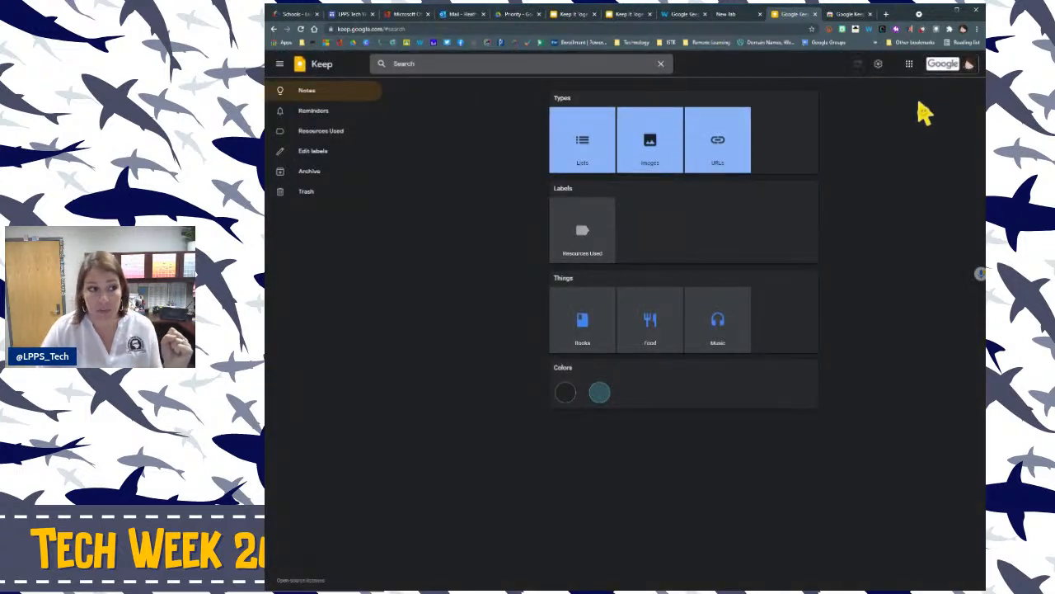
pyautogui.click(879, 69)
pyautogui.click(907, 100)
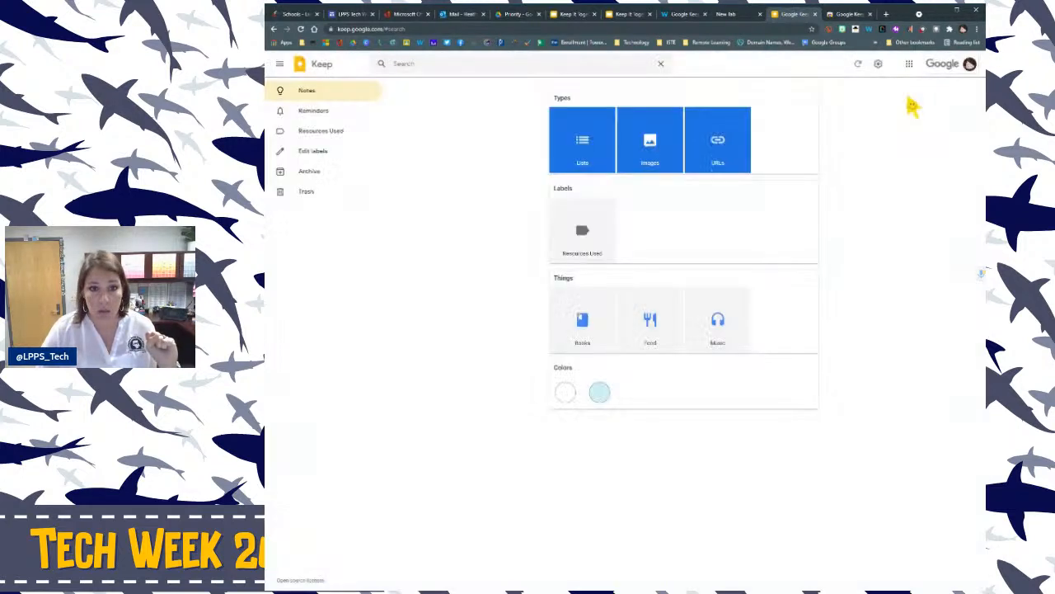
# Review the list of keyboard shortcuts, including its actions and editor sections, and close it.
pyautogui.click(879, 70)
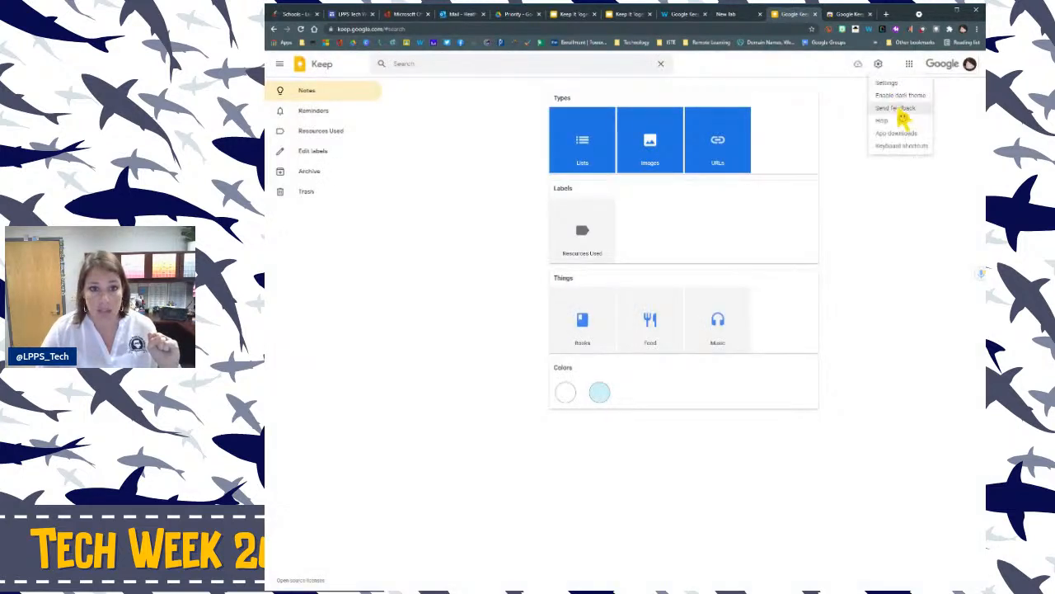
pyautogui.click(909, 151)
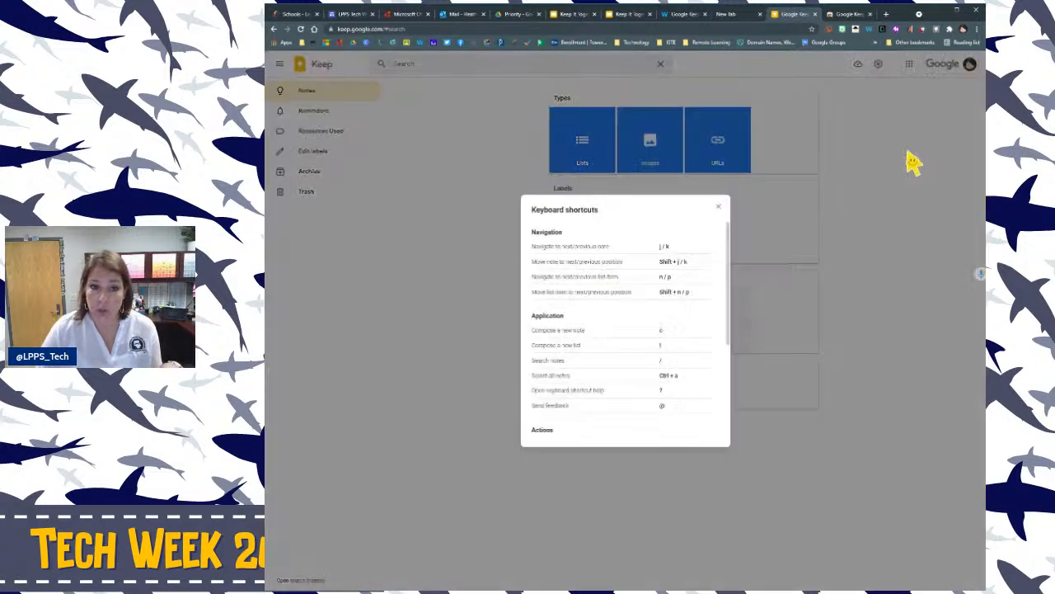
pyautogui.scroll(-2, 563, 377)
pyautogui.scroll(-3, 564, 377)
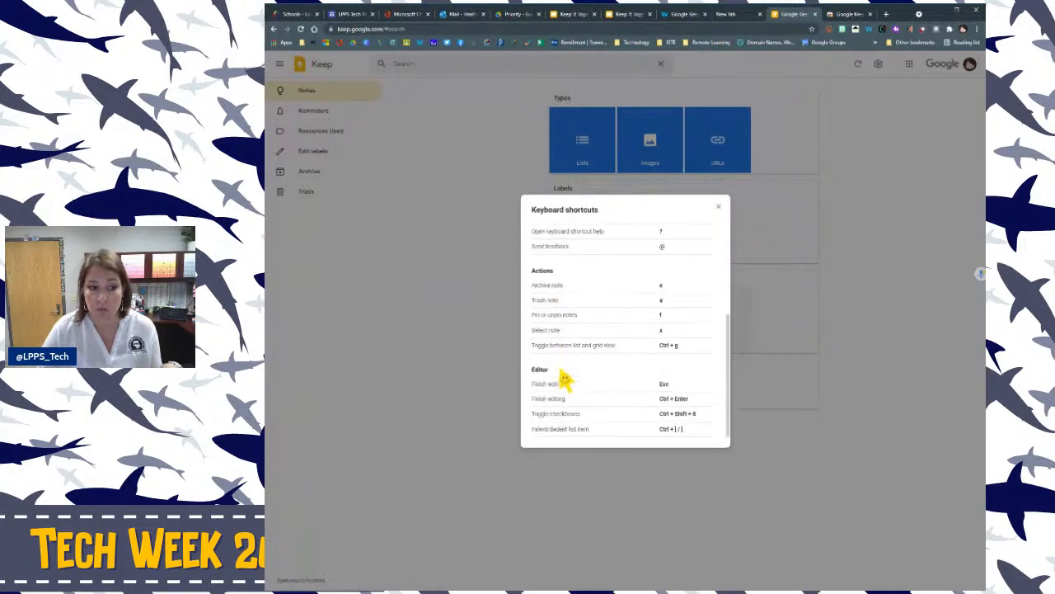
pyautogui.scroll(3, 565, 372)
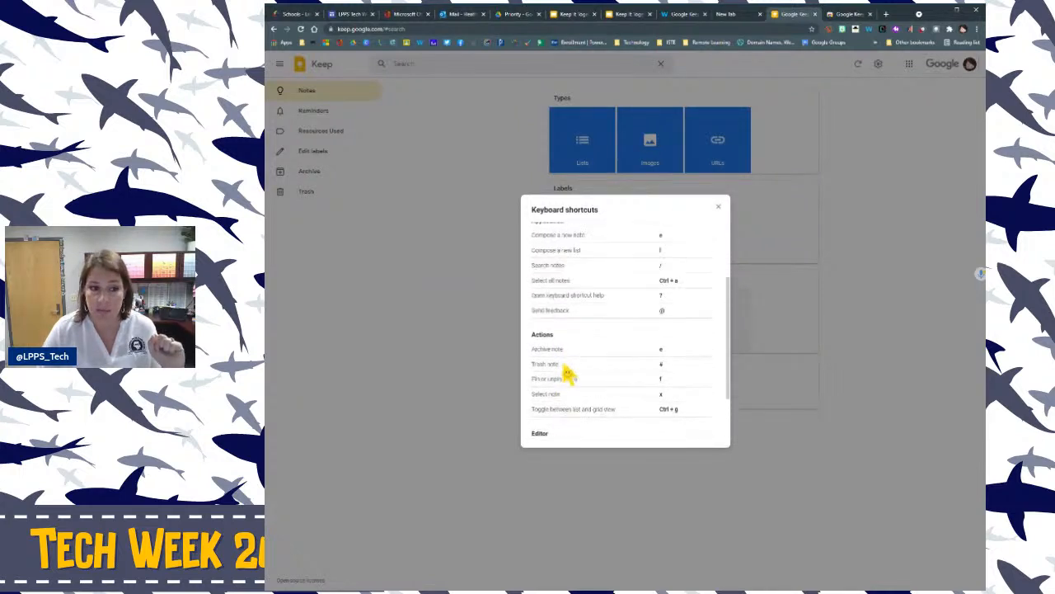
pyautogui.click(717, 208)
# Review the notes and lists, reminder and sharing settings, save them, and return to the main notes page.
pyautogui.click(878, 64)
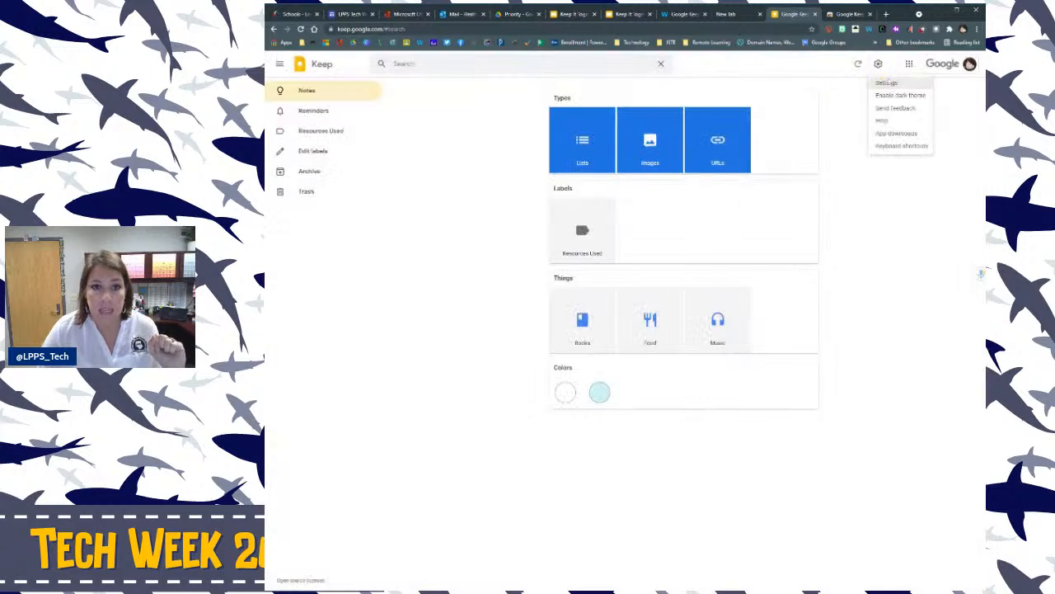
pyautogui.click(892, 84)
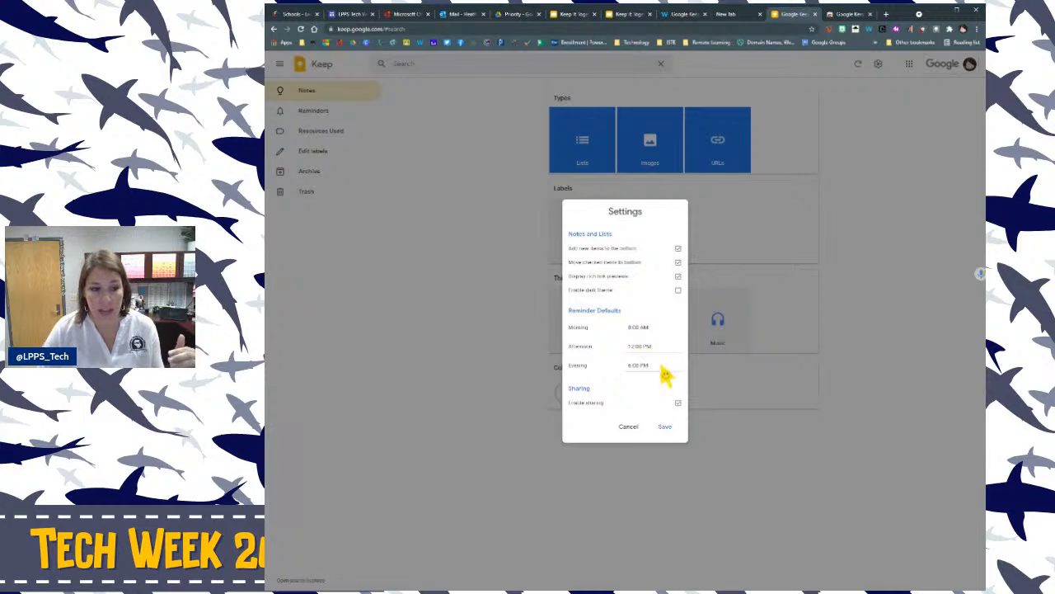
pyautogui.click(665, 427)
pyautogui.click(316, 95)
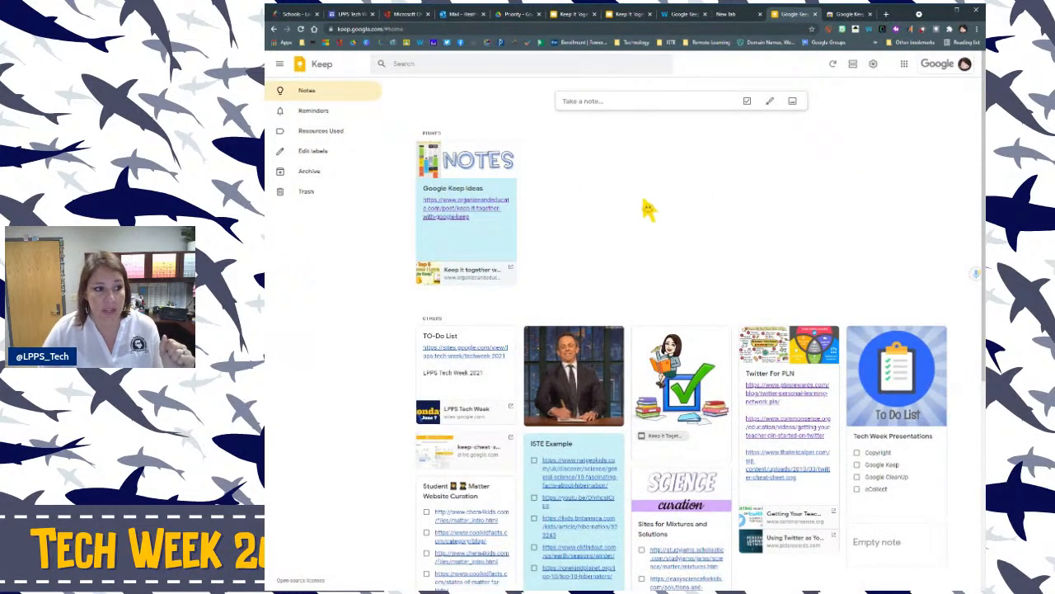
# Pin the TO-Do List note, and reorder notes so Google Keep Ideas leads the pinned ones and the man's photo is second among the others.
pyautogui.scroll(-1, 569, 247)
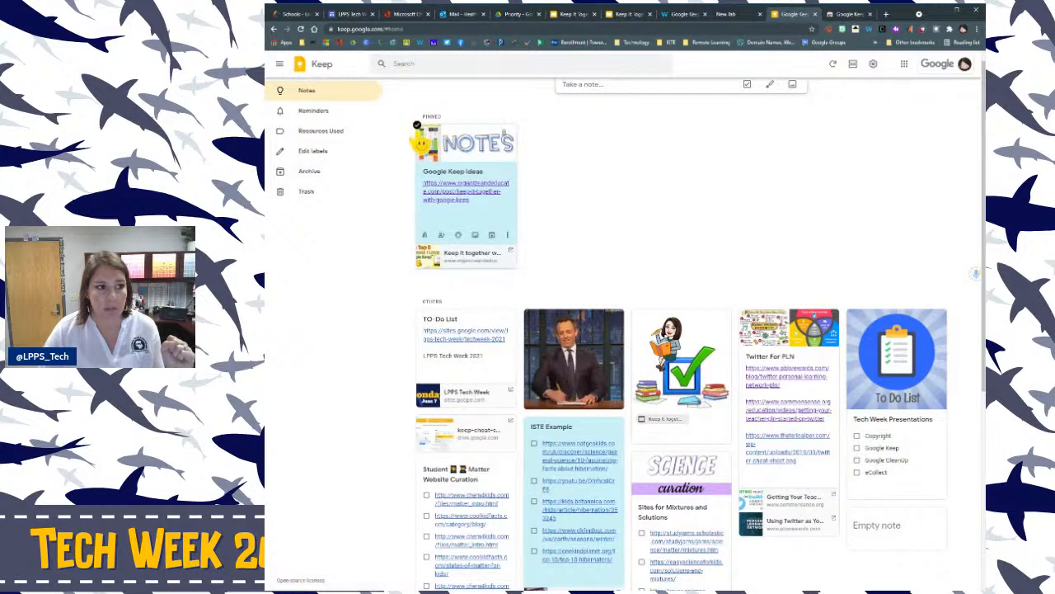
pyautogui.click(503, 320)
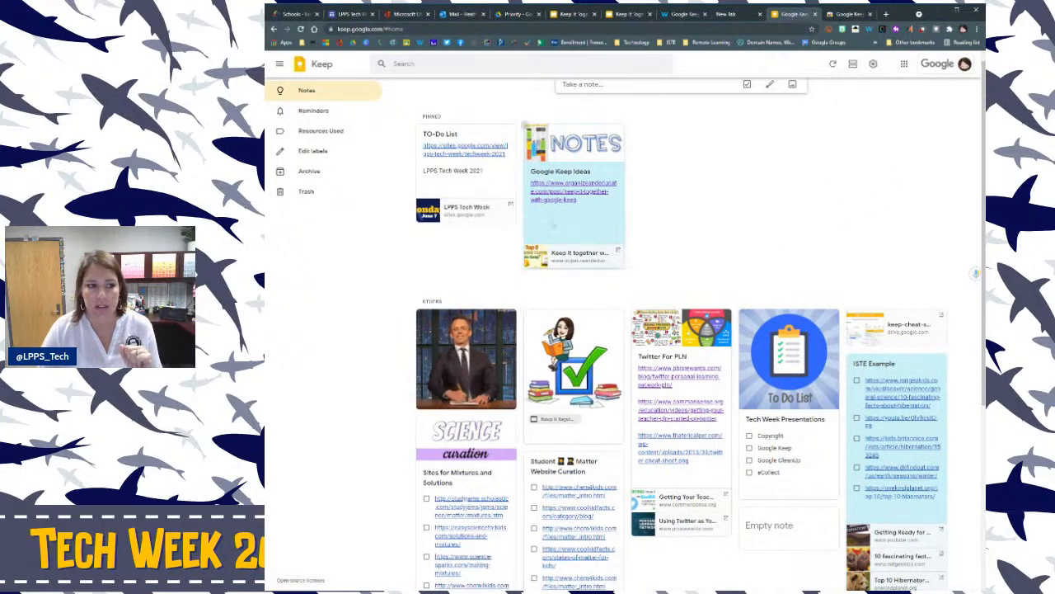
pyautogui.moveTo(467, 365); pyautogui.dragTo(573, 359)
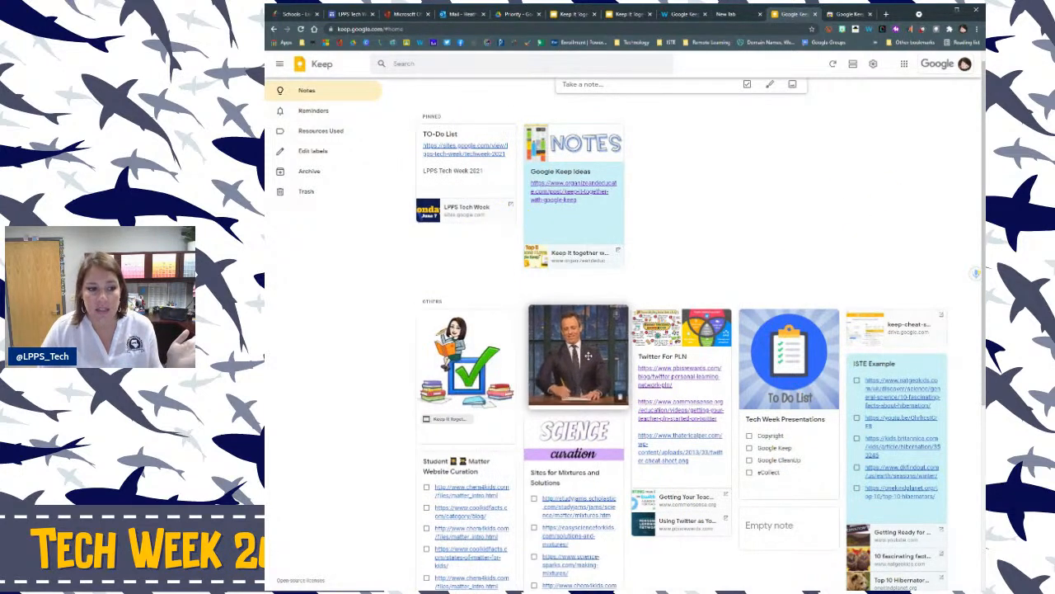
pyautogui.moveTo(596, 218); pyautogui.dragTo(433, 201)
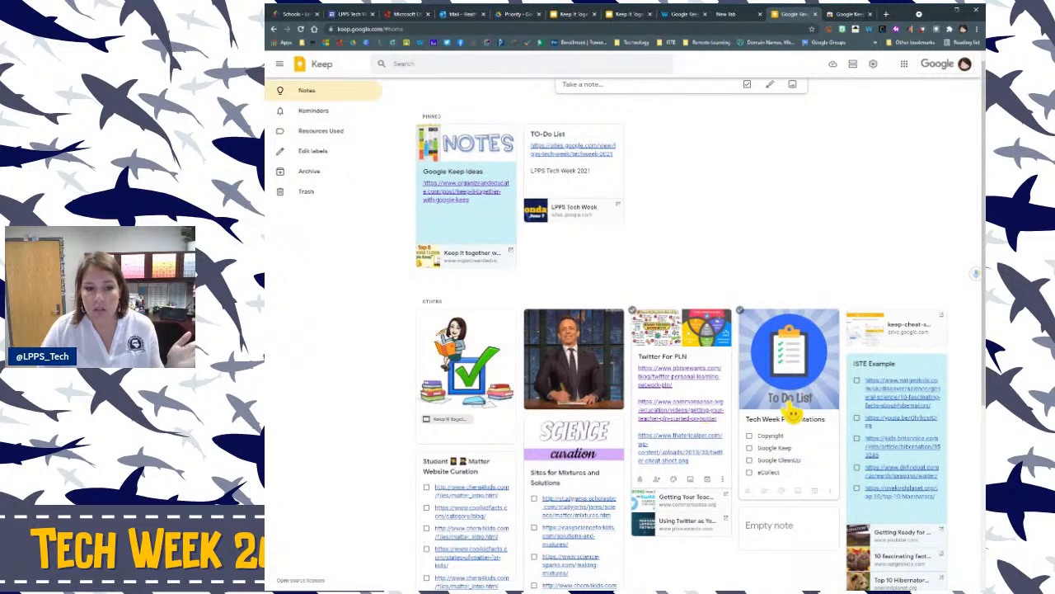
# Move the Tech Week Presentations note ahead of Twitter For PLN and pin it.
pyautogui.moveTo(767, 387); pyautogui.dragTo(654, 366)
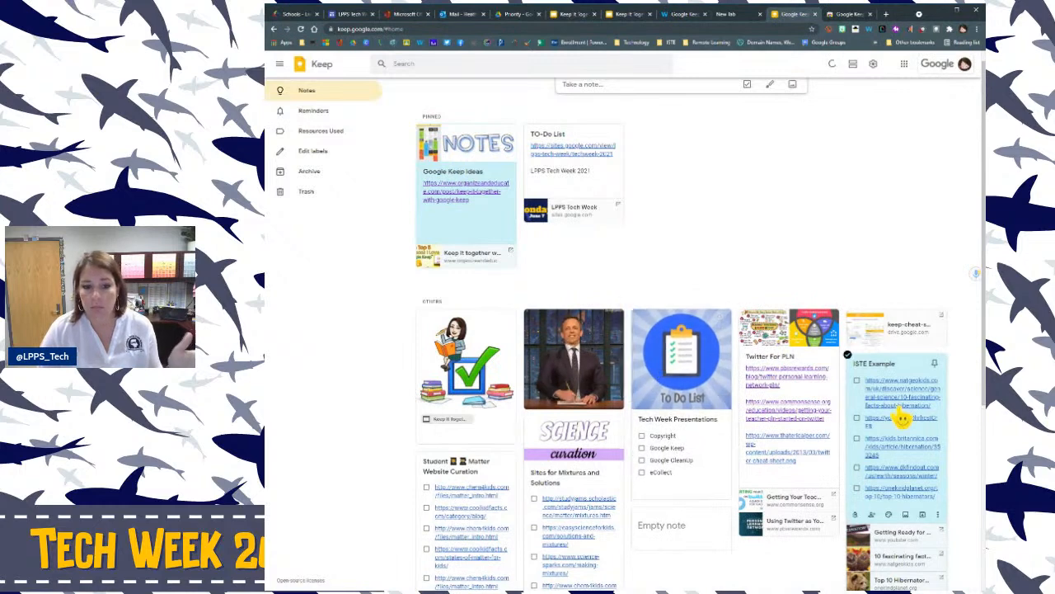
pyautogui.click(722, 316)
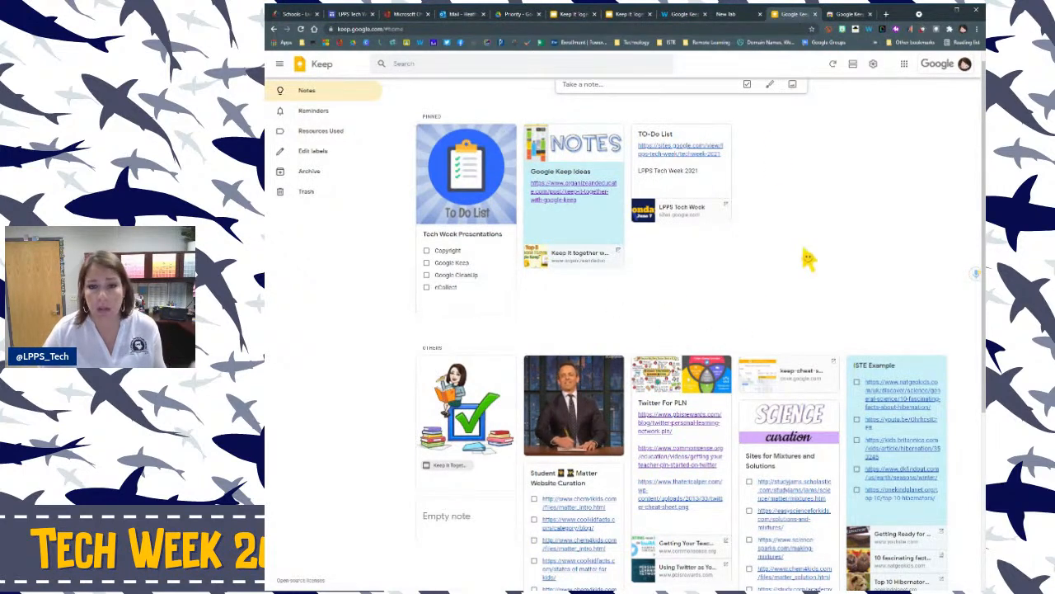
# Start a new note titled "Grocery List".
pyautogui.scroll(1, 847, 297)
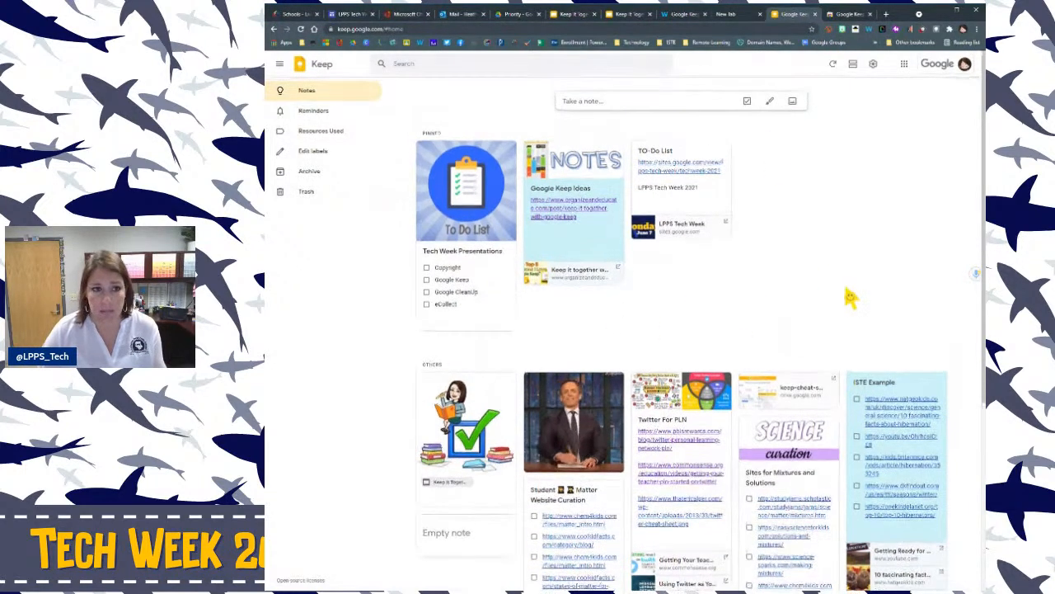
pyautogui.click(573, 102)
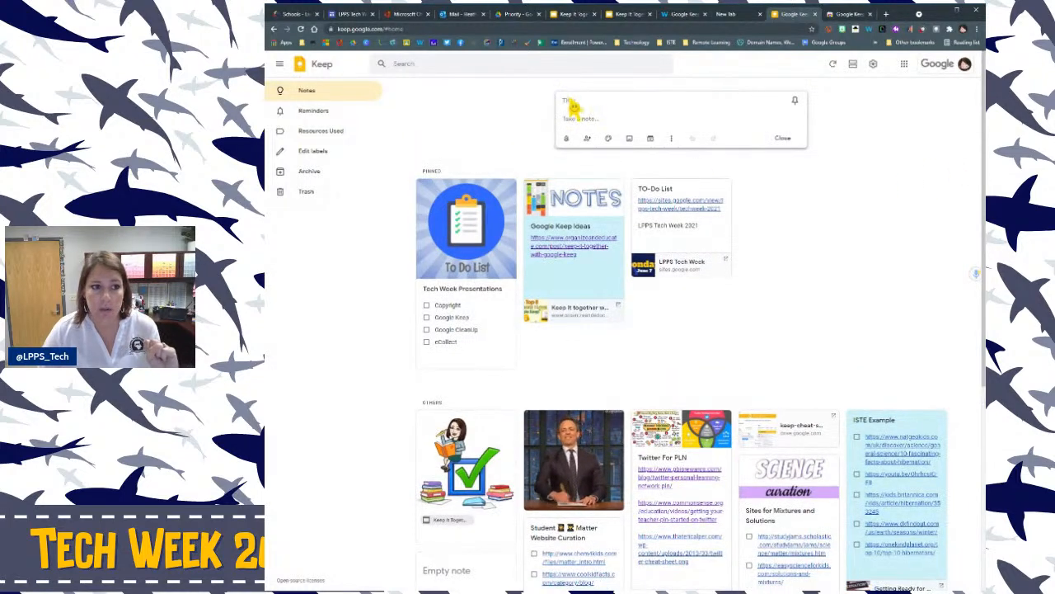
pyautogui.click(572, 101)
pyautogui.write('Grocery List')
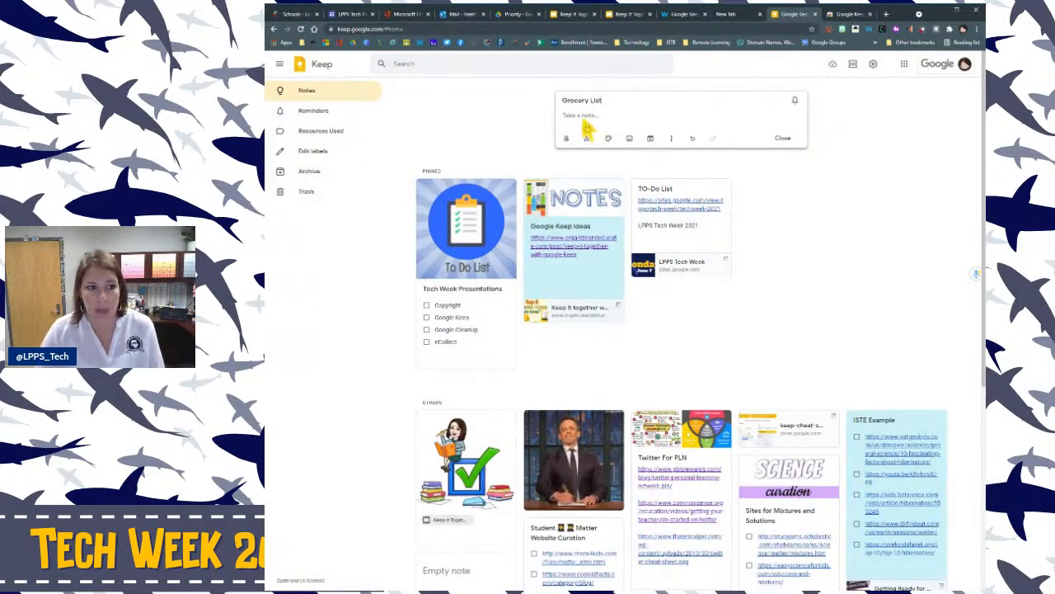
pyautogui.press('Return')
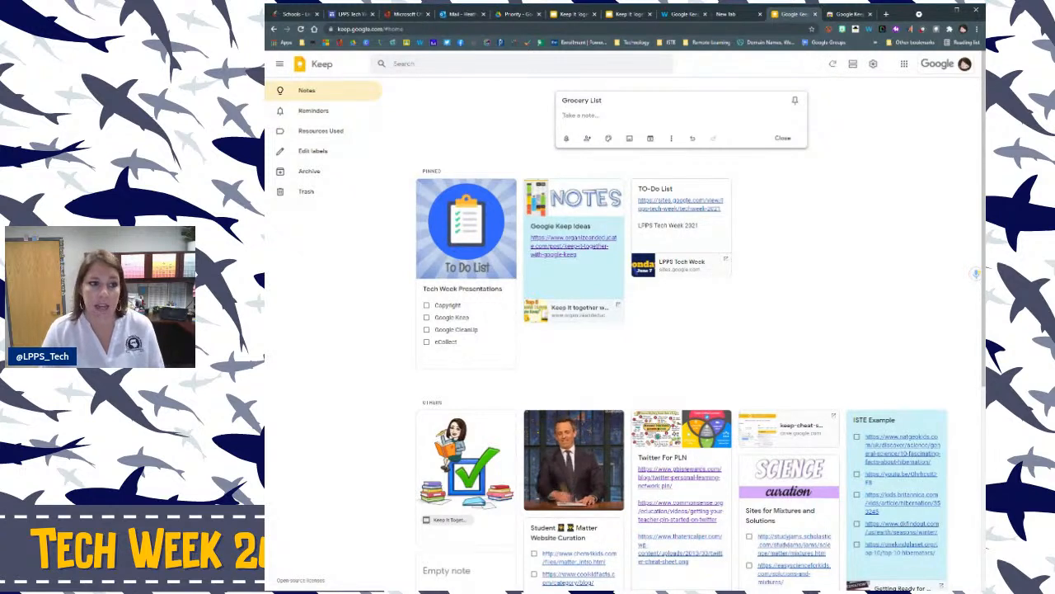
# Enter lettuce, tomato, cucumber, shredded cheese and cubed ham on separate lines of the grocery note, and close it.
pyautogui.write('M')
pyautogui.write('ettuc')
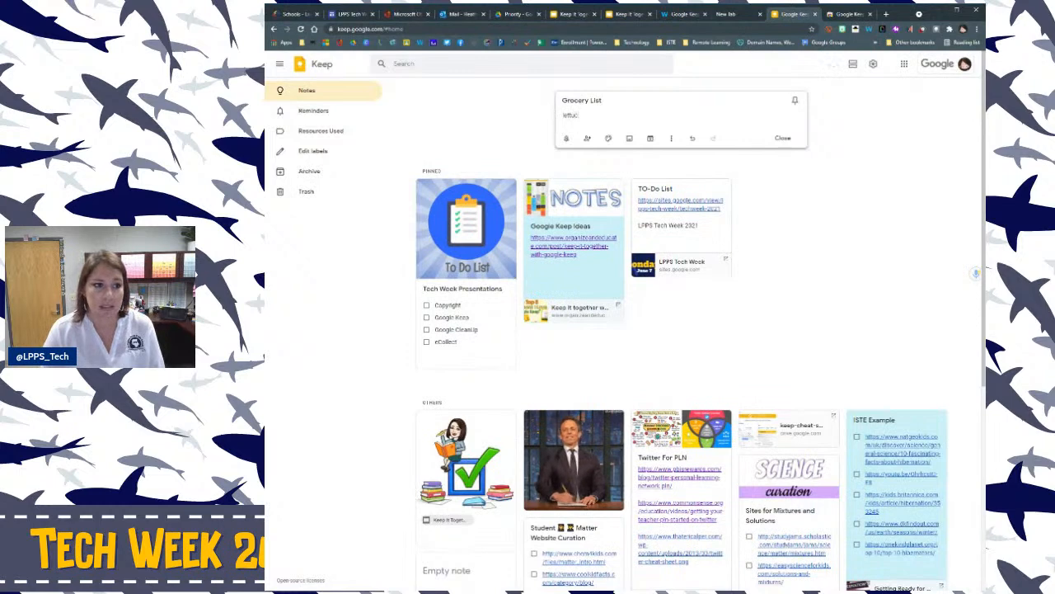
pyautogui.write('e')
pyautogui.press('Return')
pyautogui.write('toma')
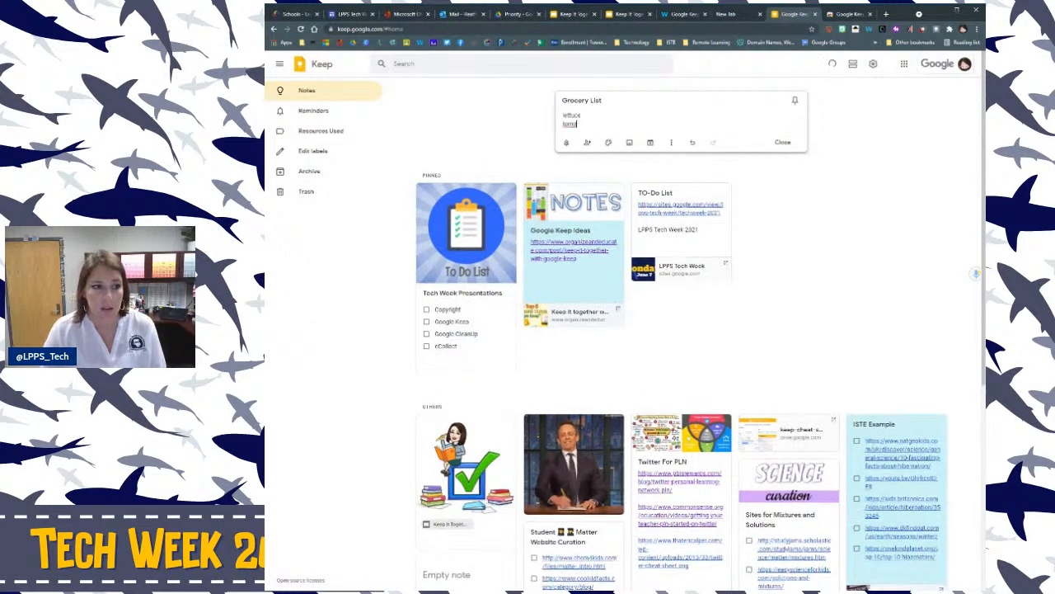
pyautogui.write('to')
pyautogui.press('Return')
pyautogui.write('micumber')
pyautogui.press('Return')
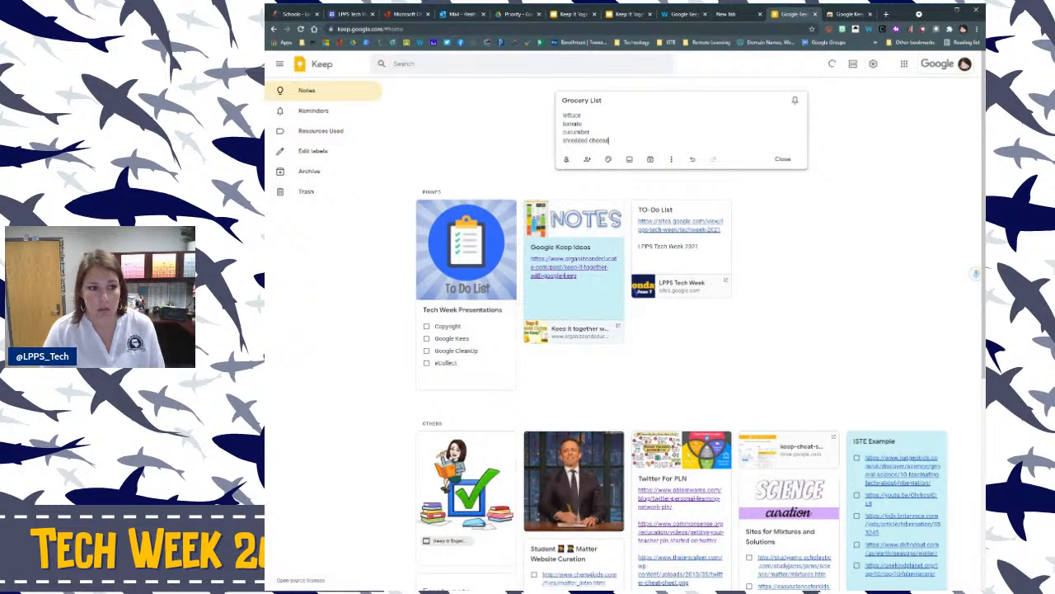
pyautogui.write('shredded cheese')
pyautogui.press('Return')
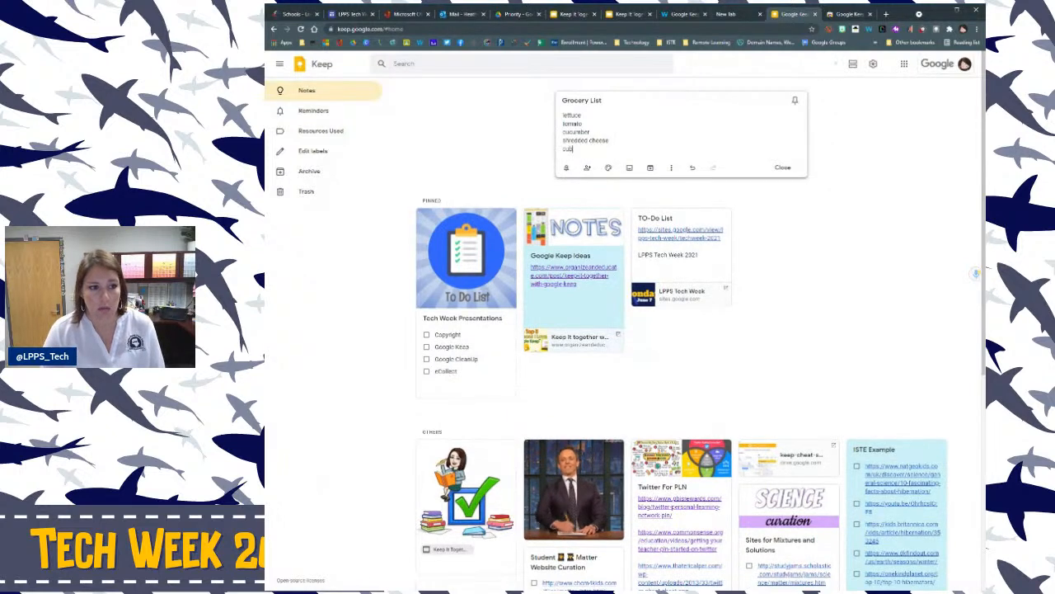
pyautogui.click(784, 169)
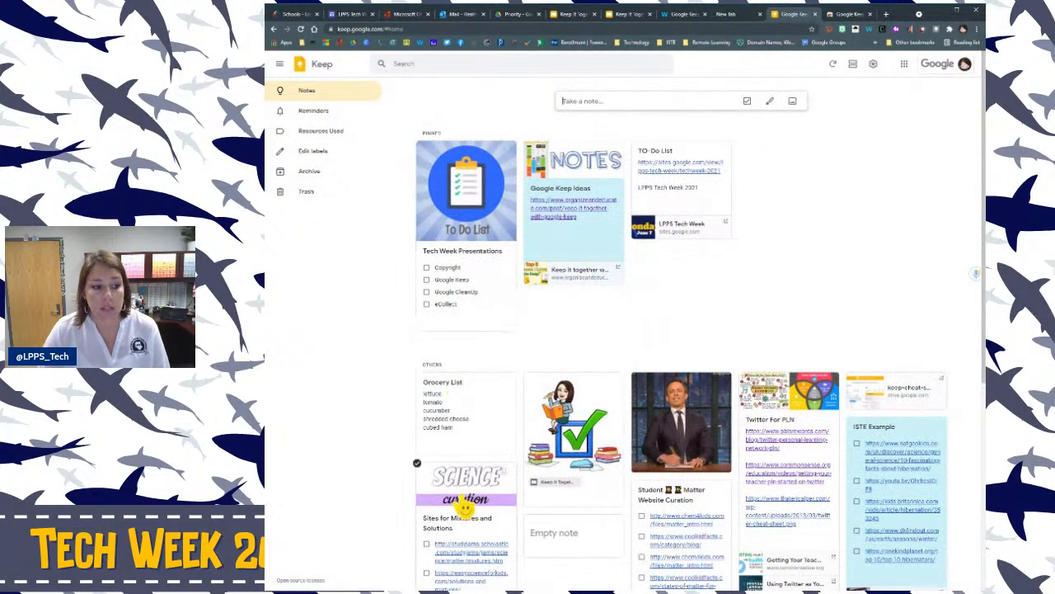
# Pin the Grocery List note and give it a new label named "Groceries".
pyautogui.click(504, 384)
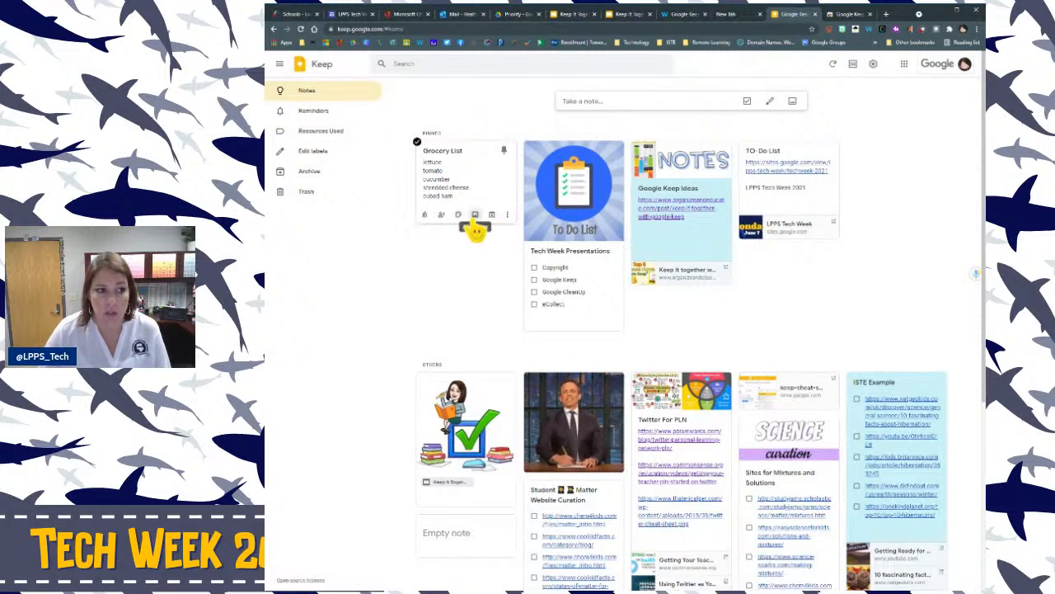
pyautogui.moveTo(468, 425); pyautogui.dragTo(460, 182)
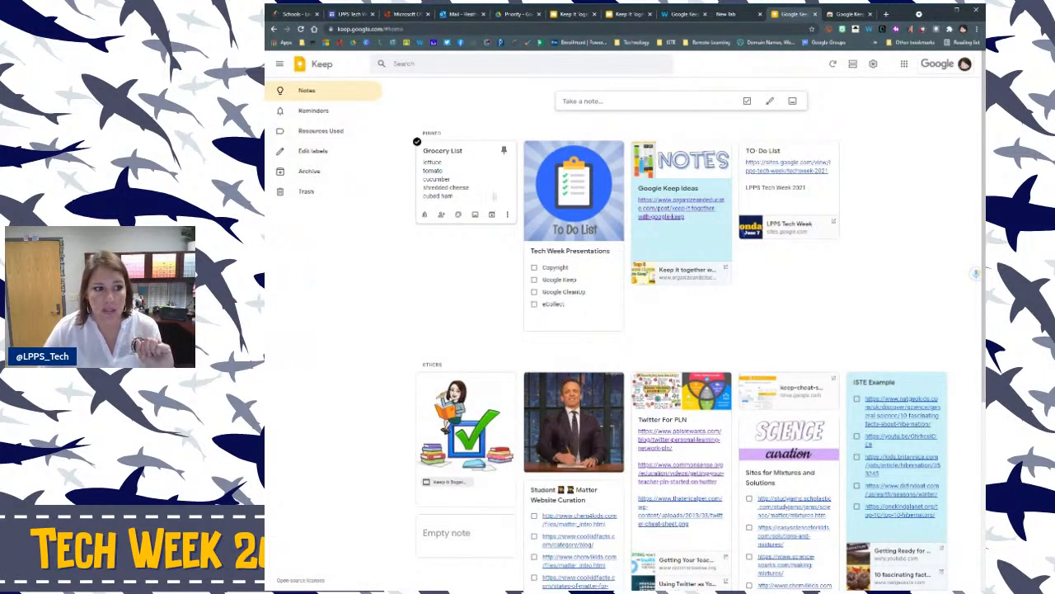
pyautogui.click(507, 216)
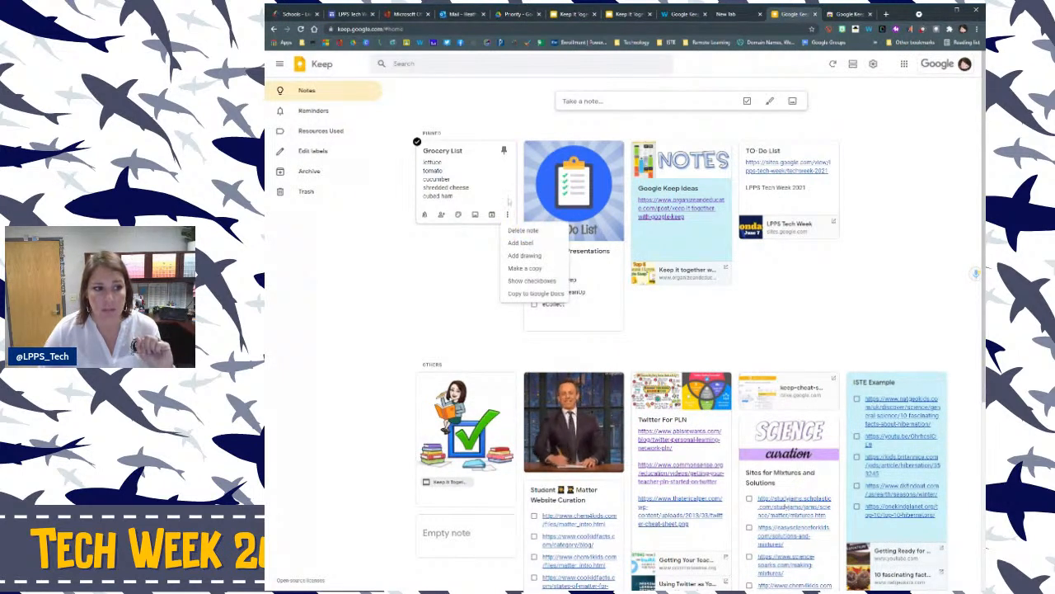
pyautogui.click(559, 242)
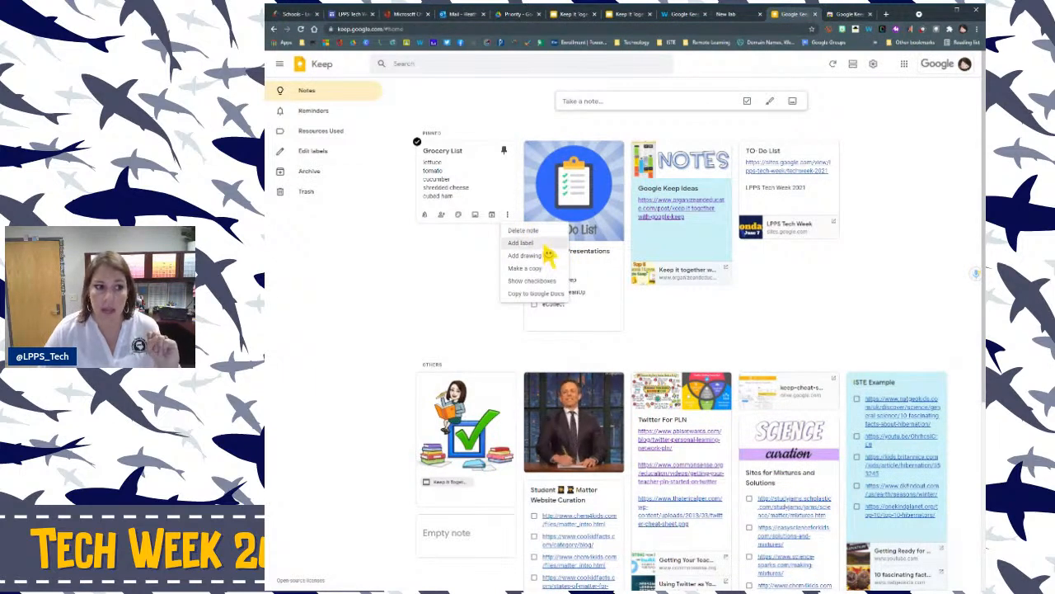
pyautogui.click(544, 245)
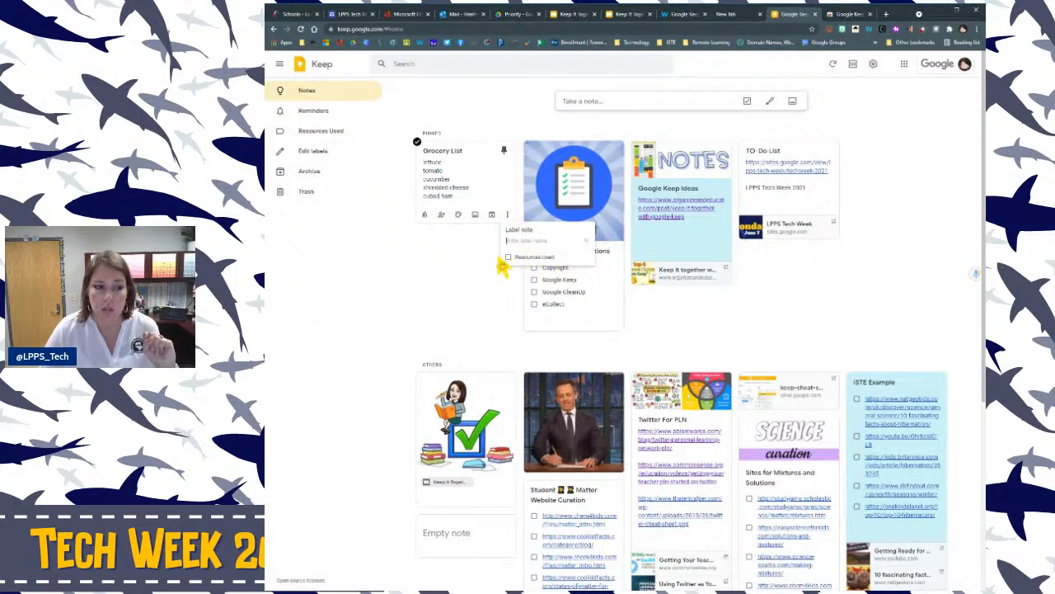
pyautogui.write('Troceries')
pyautogui.click(532, 260)
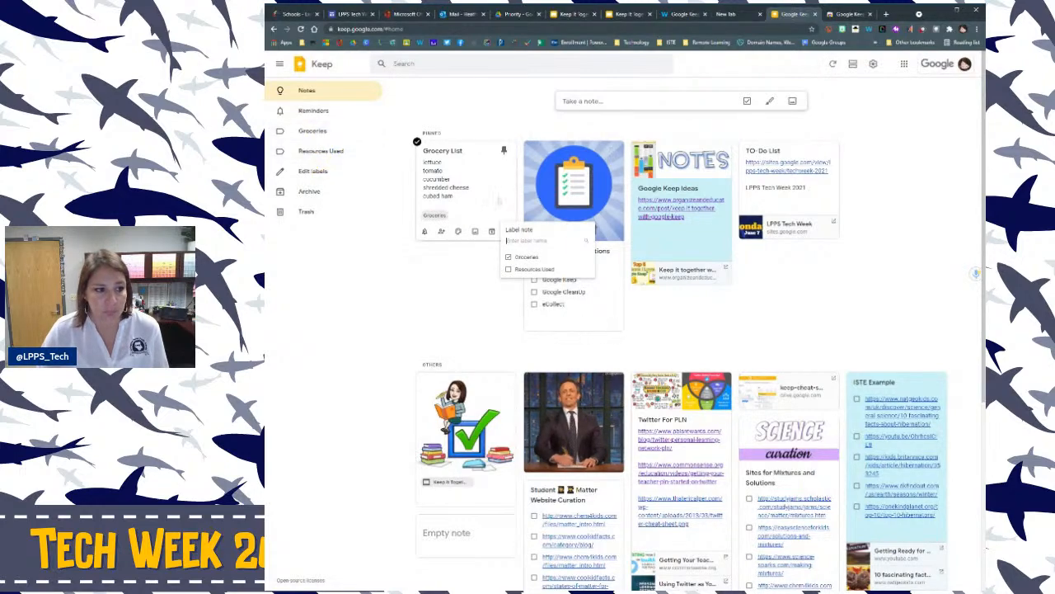
pyautogui.click(499, 201)
pyautogui.click(888, 323)
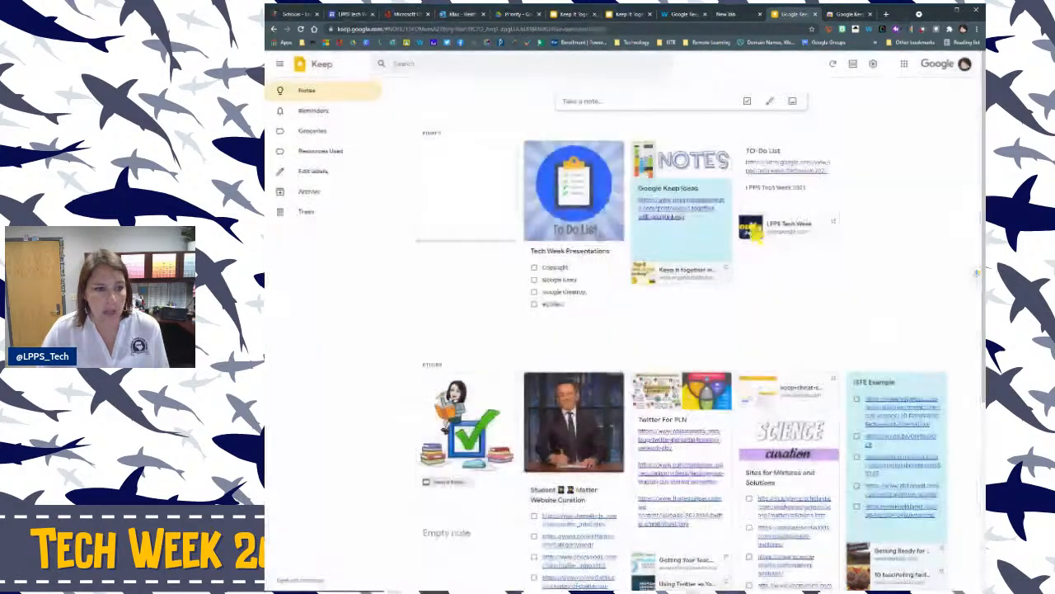
# Turn the items of the Grocery List note into checkboxes.
pyautogui.click(508, 232)
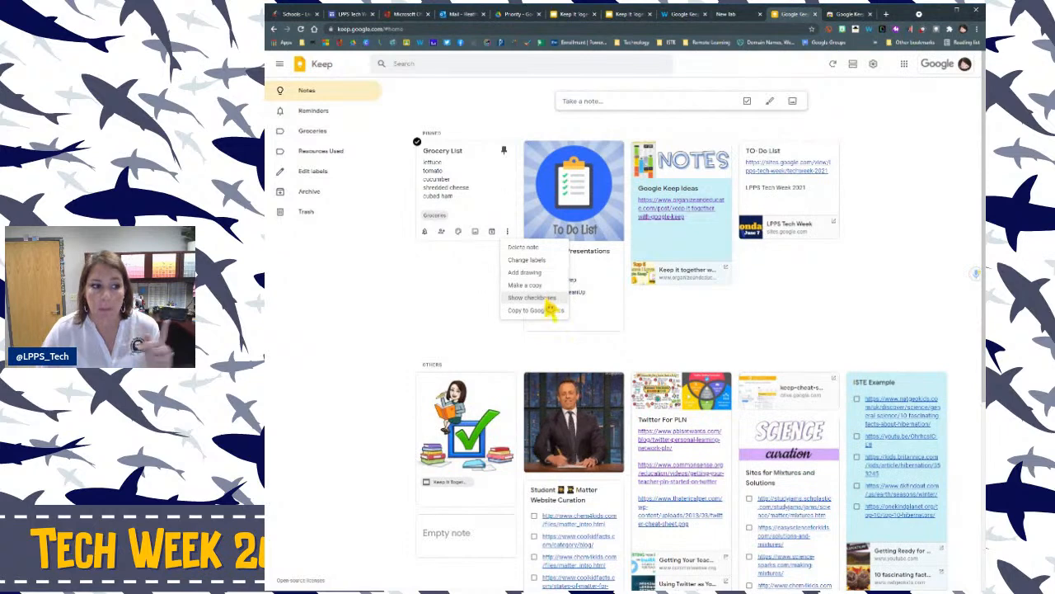
pyautogui.click(543, 299)
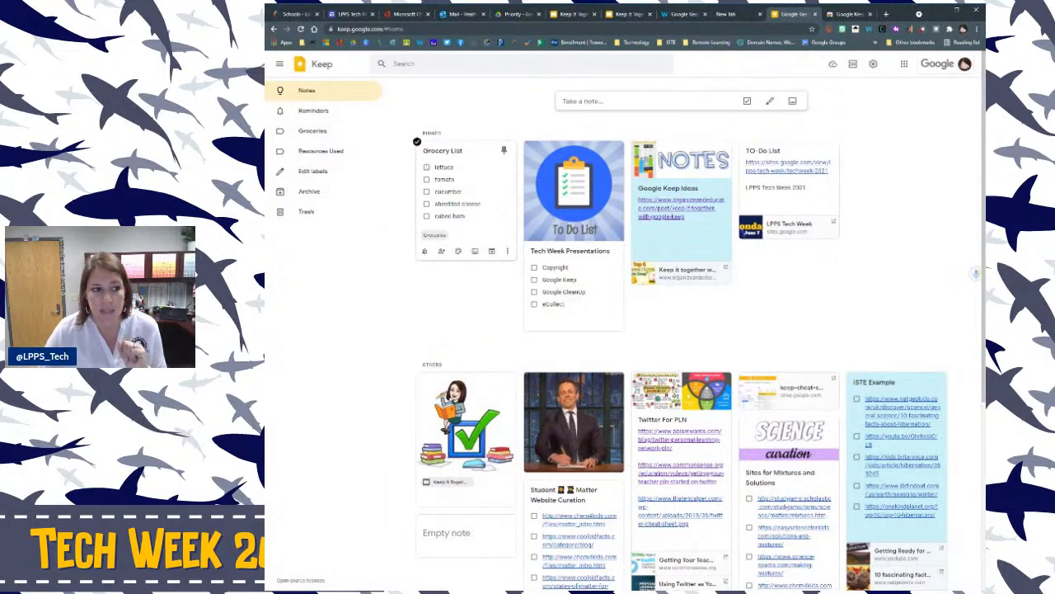
# Tick off lettuce in the Grocery List note and untick it again.
pyautogui.click(426, 167)
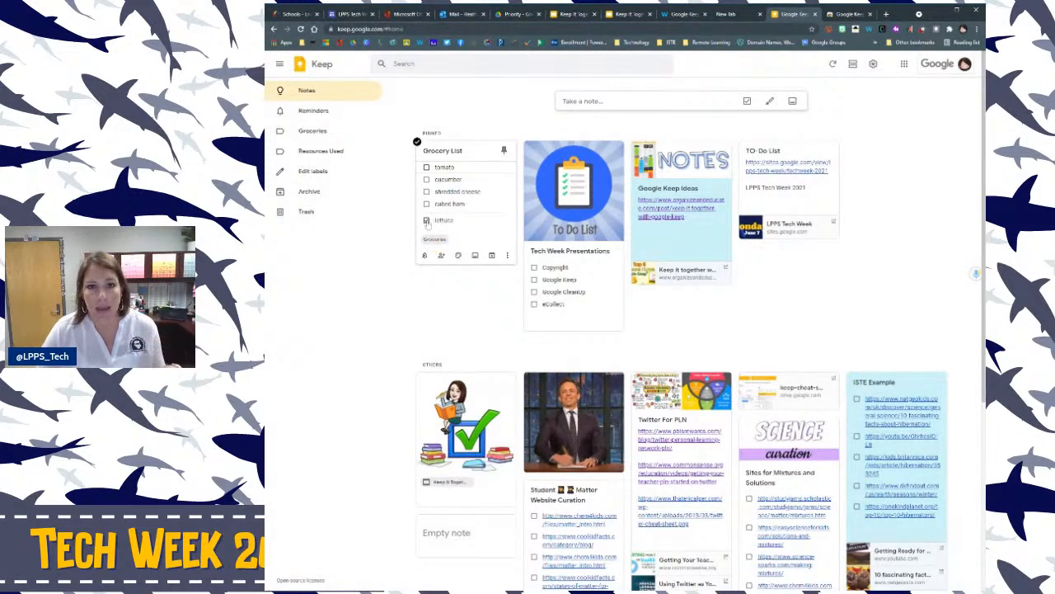
pyautogui.click(426, 221)
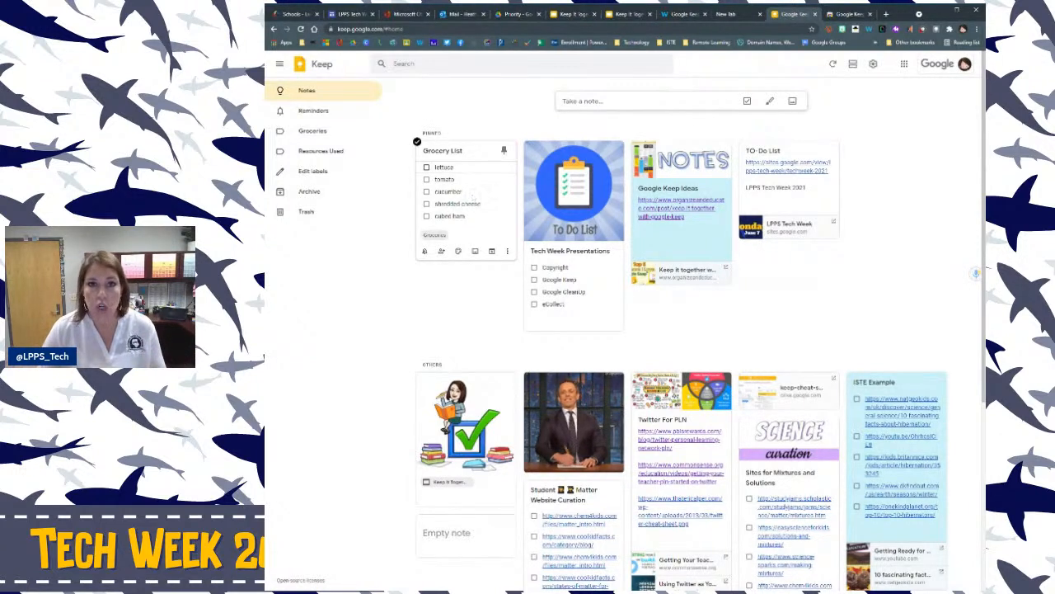
# Share the Grocery List note by adding a colleague's suggested e-mail address as collaborator, and save.
pyautogui.click(442, 252)
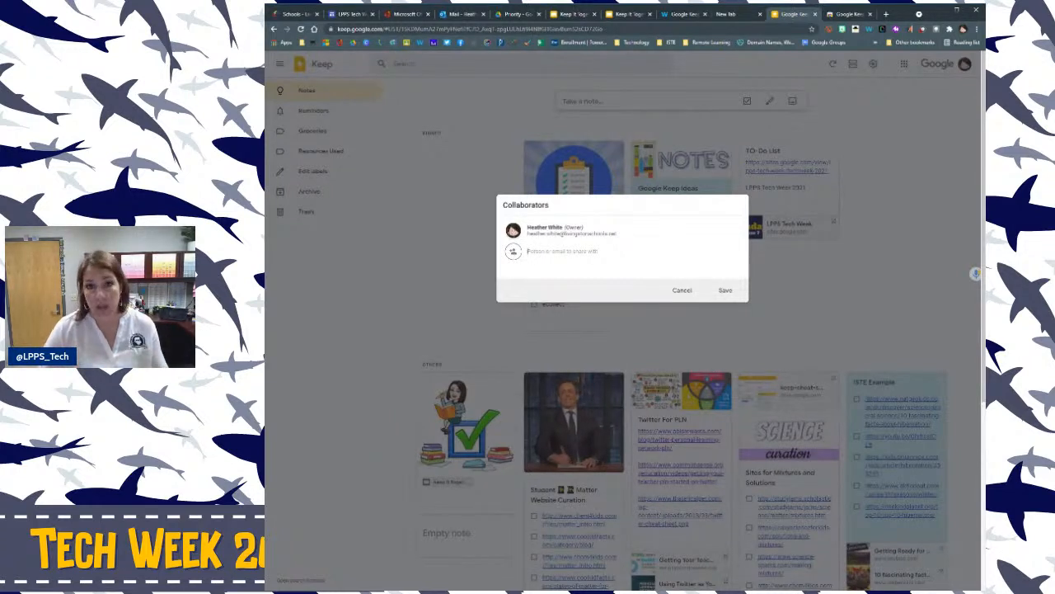
pyautogui.write('nikki')
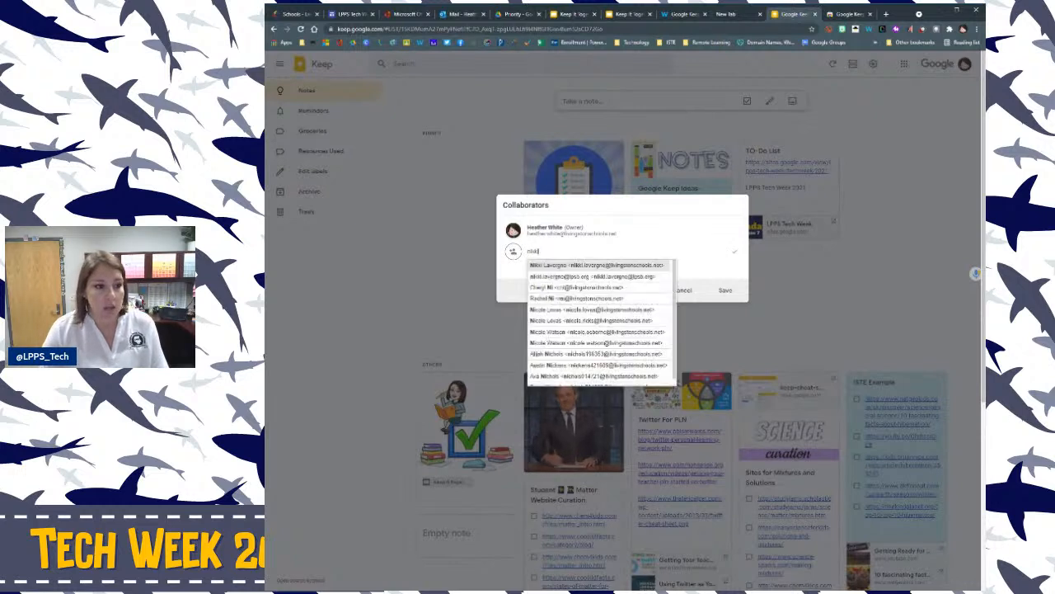
pyautogui.click(554, 266)
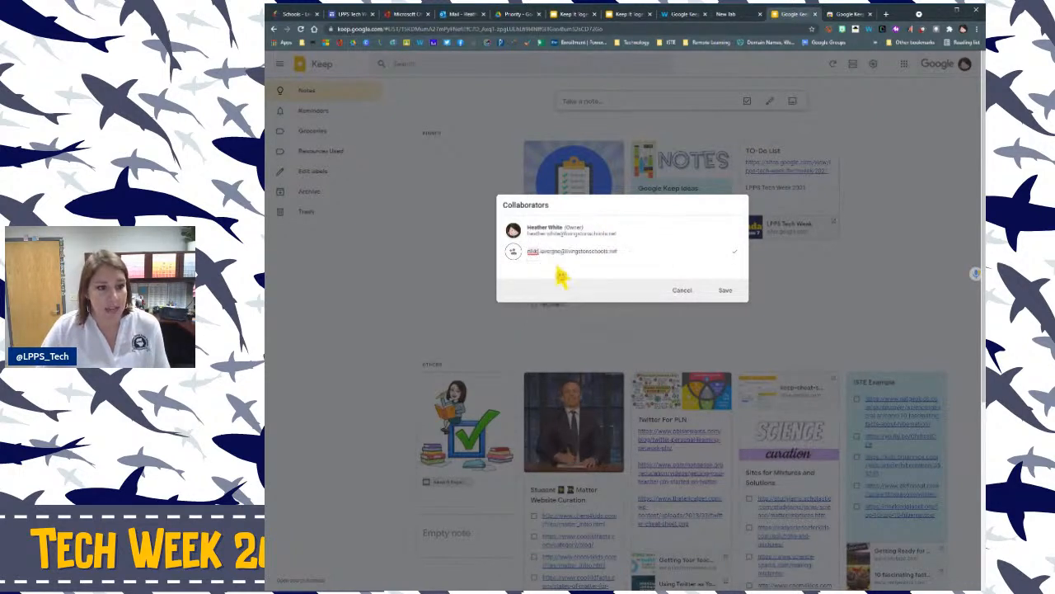
pyautogui.click(725, 293)
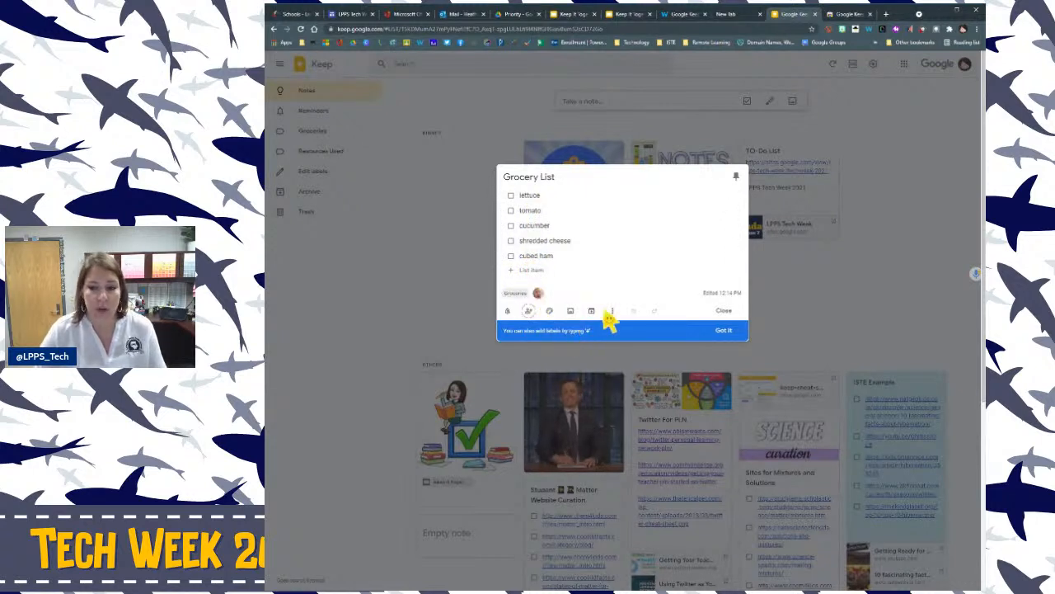
# Try yellow as the Grocery List note's background colour, settle on purple, and close the note.
pyautogui.moveTo(548, 323)
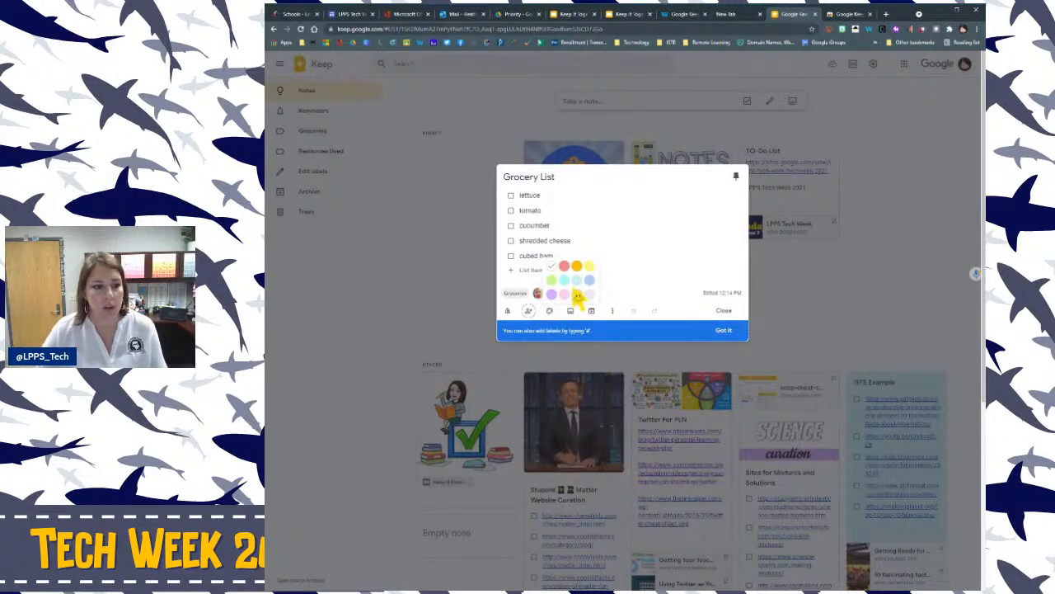
pyautogui.click(589, 266)
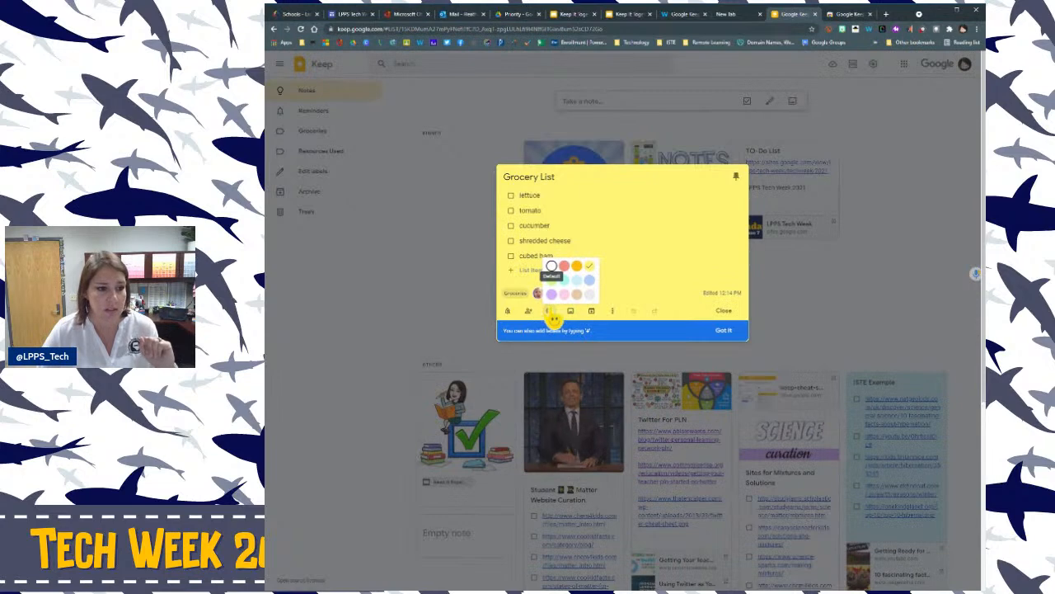
pyautogui.click(552, 294)
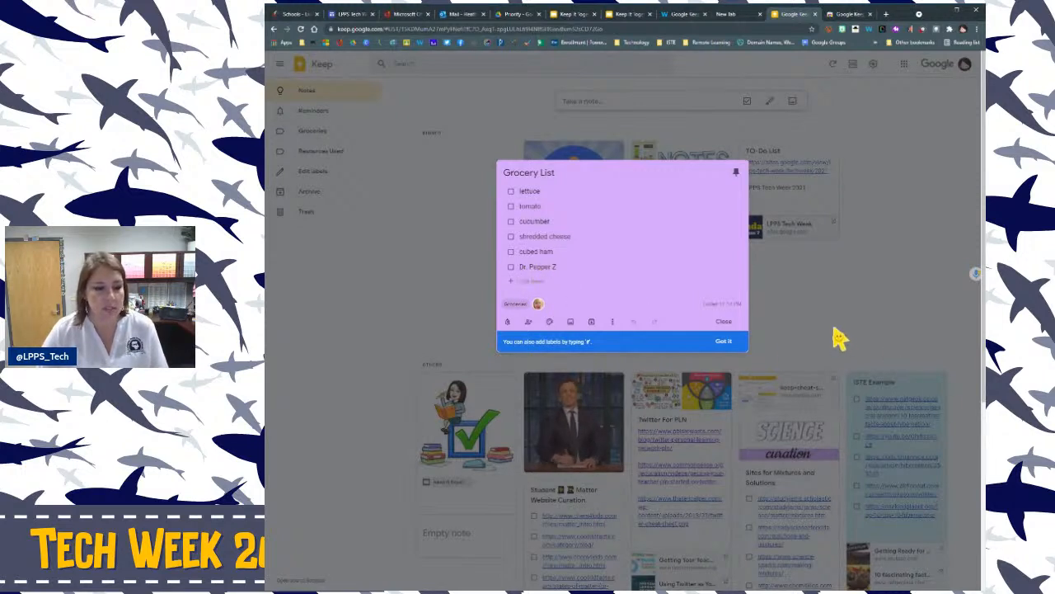
pyautogui.click(724, 323)
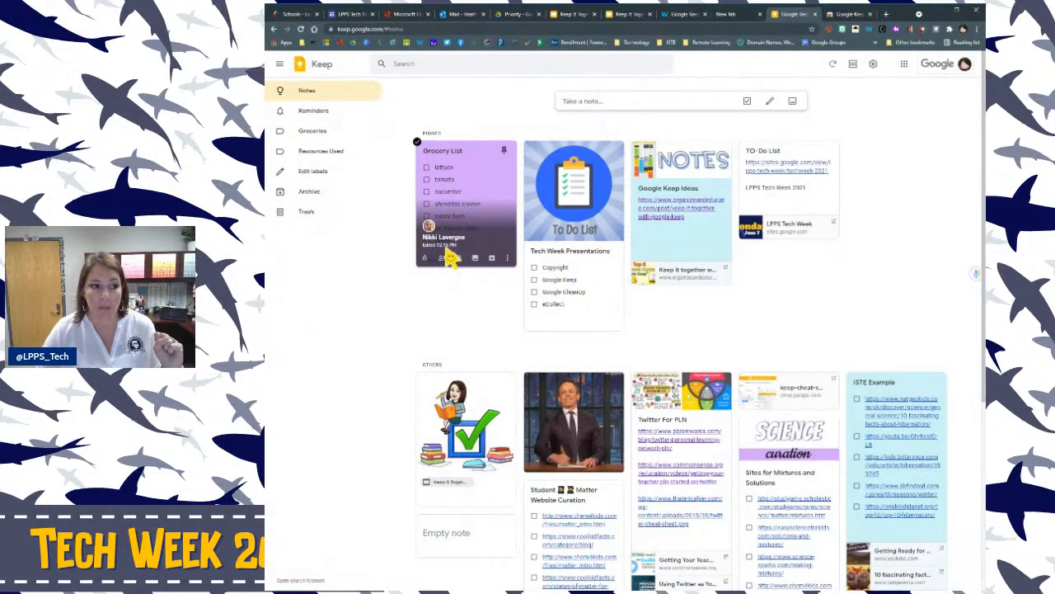
pyautogui.click(491, 195)
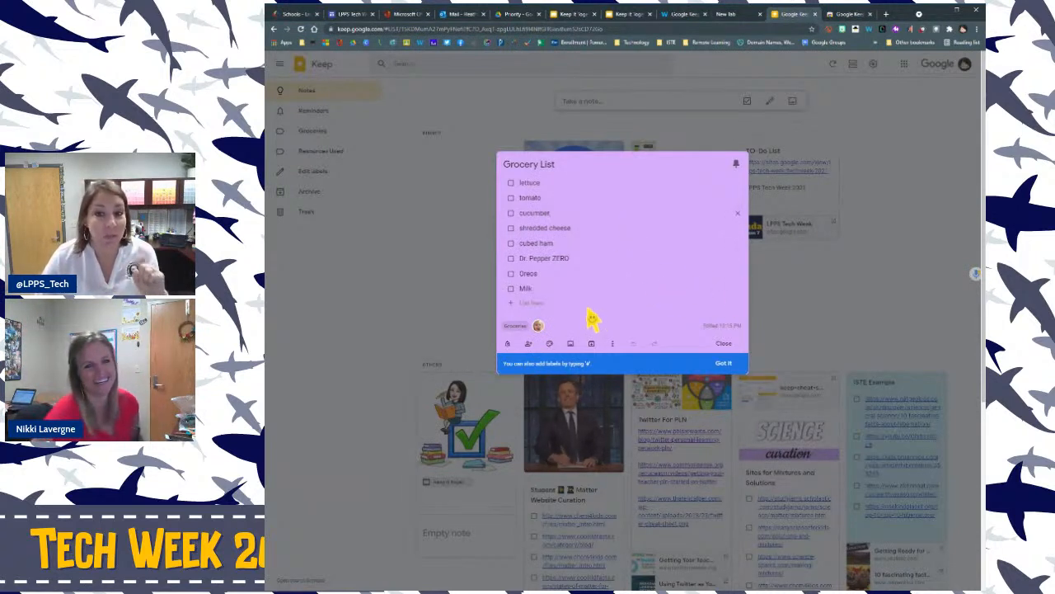
pyautogui.click(508, 344)
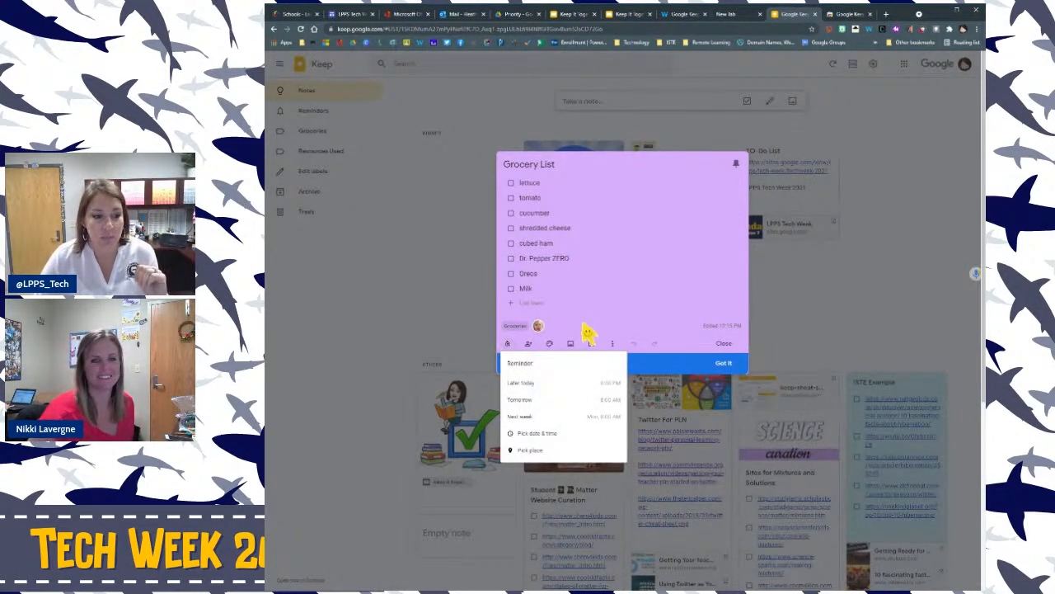
pyautogui.click(860, 283)
pyautogui.click(860, 283)
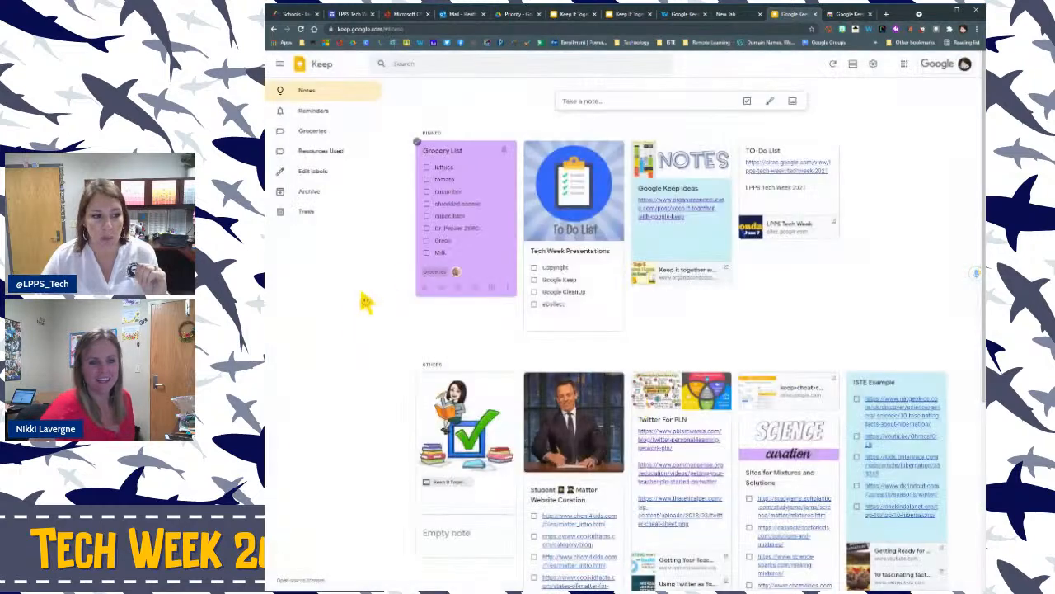
# Add a place reminder for Carter's Neighborhood Supermarket to the Grocery List note, and close the note.
pyautogui.click(490, 256)
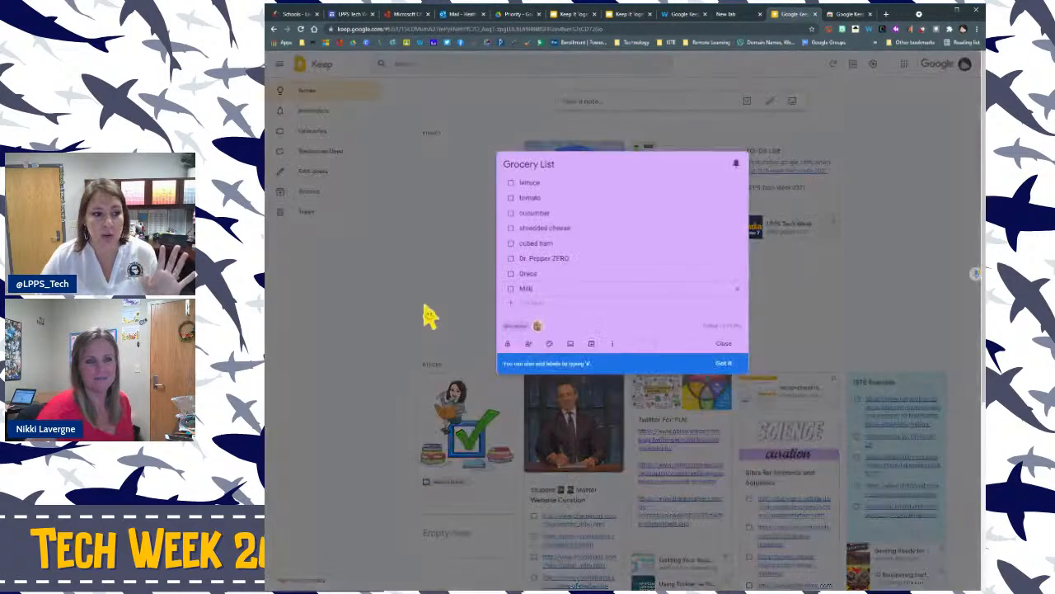
pyautogui.click(508, 345)
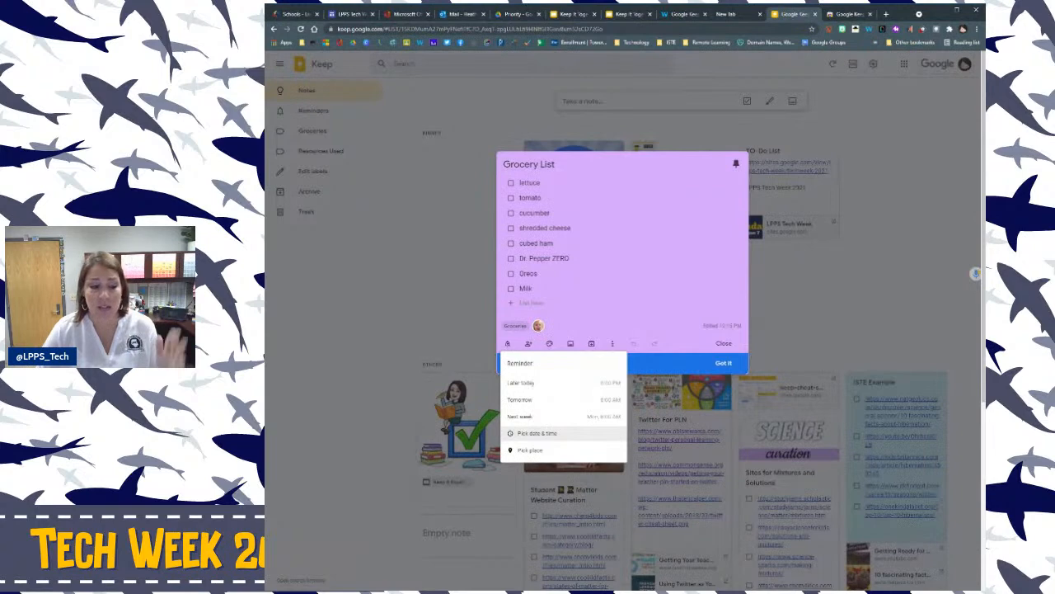
pyautogui.click(538, 455)
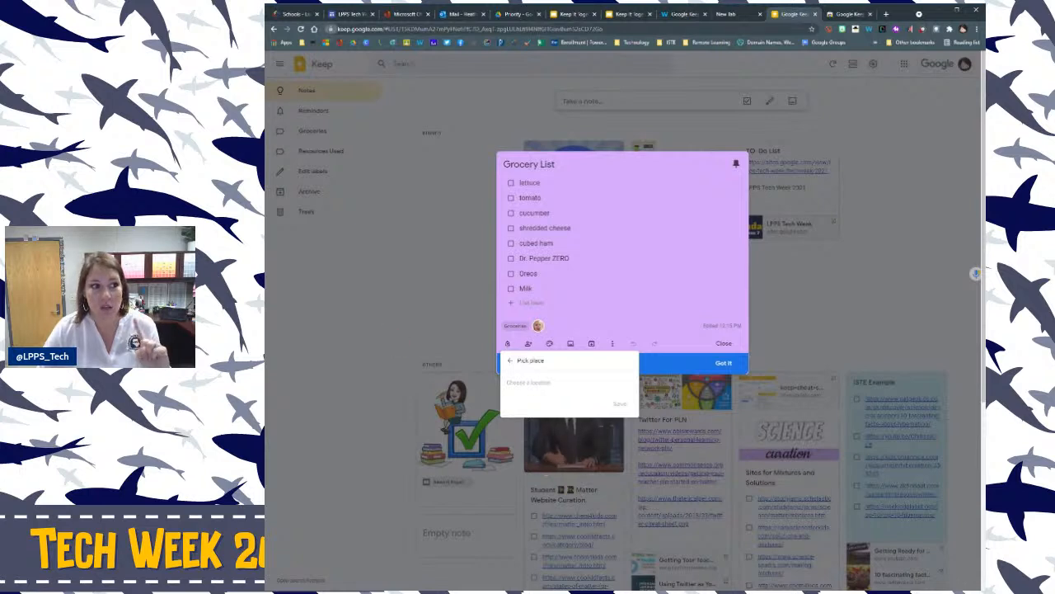
pyautogui.click(540, 382)
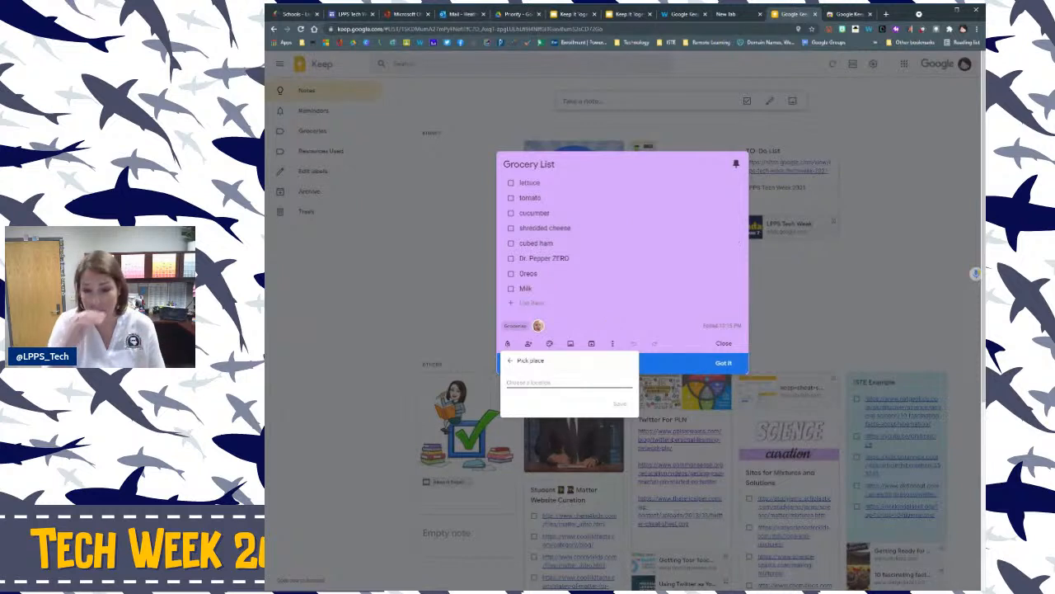
pyautogui.write('C')
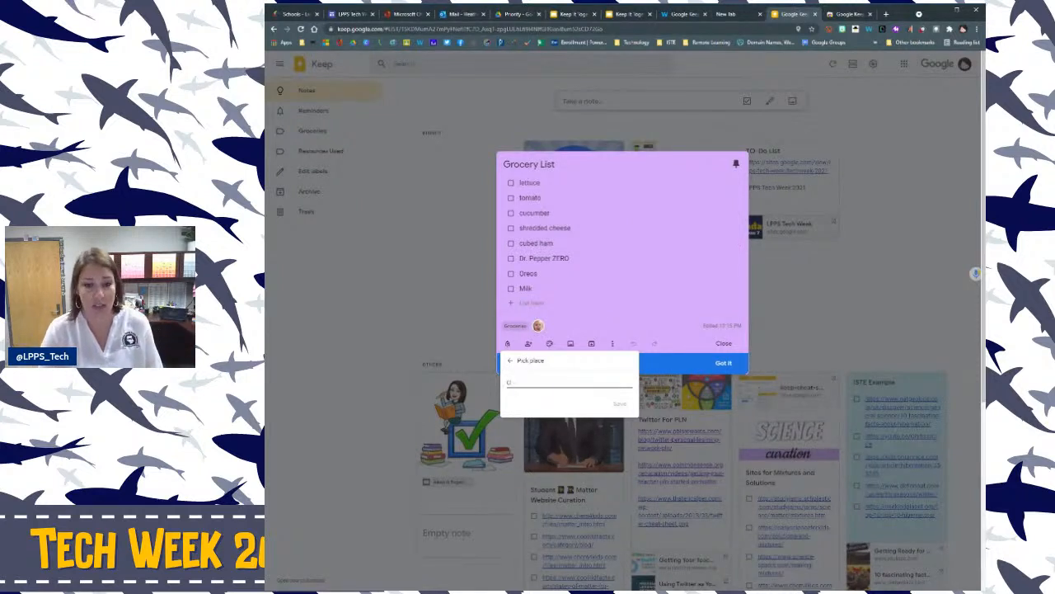
pyautogui.write('arters Groceri')
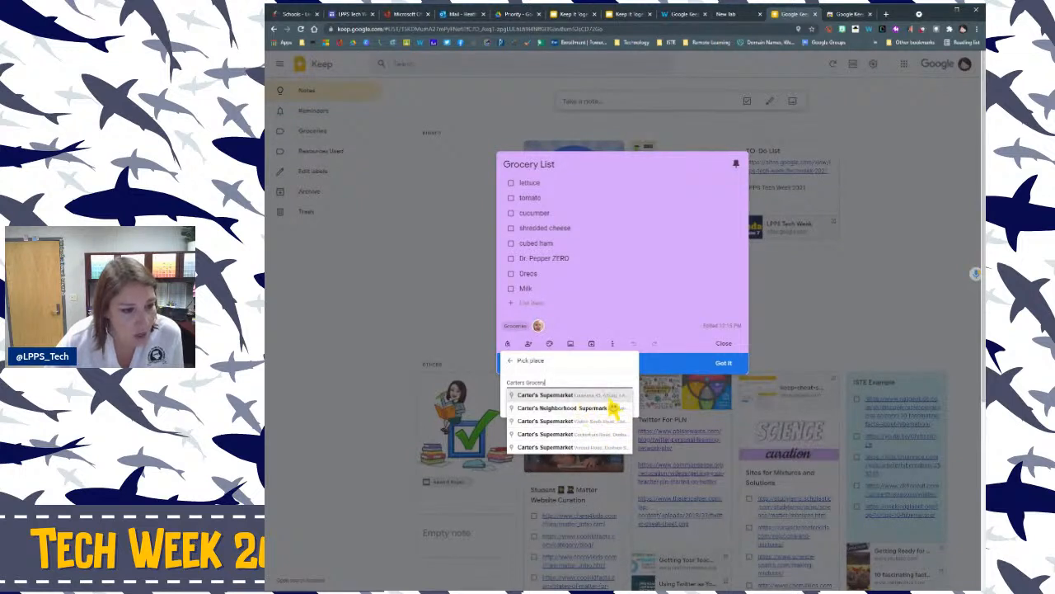
pyautogui.click(608, 408)
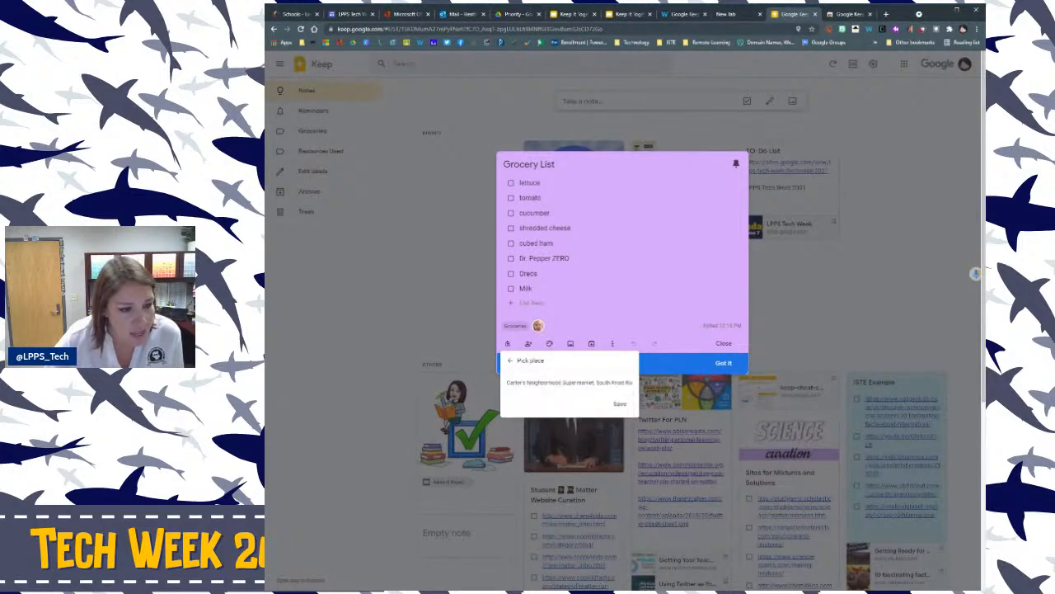
pyautogui.click(622, 409)
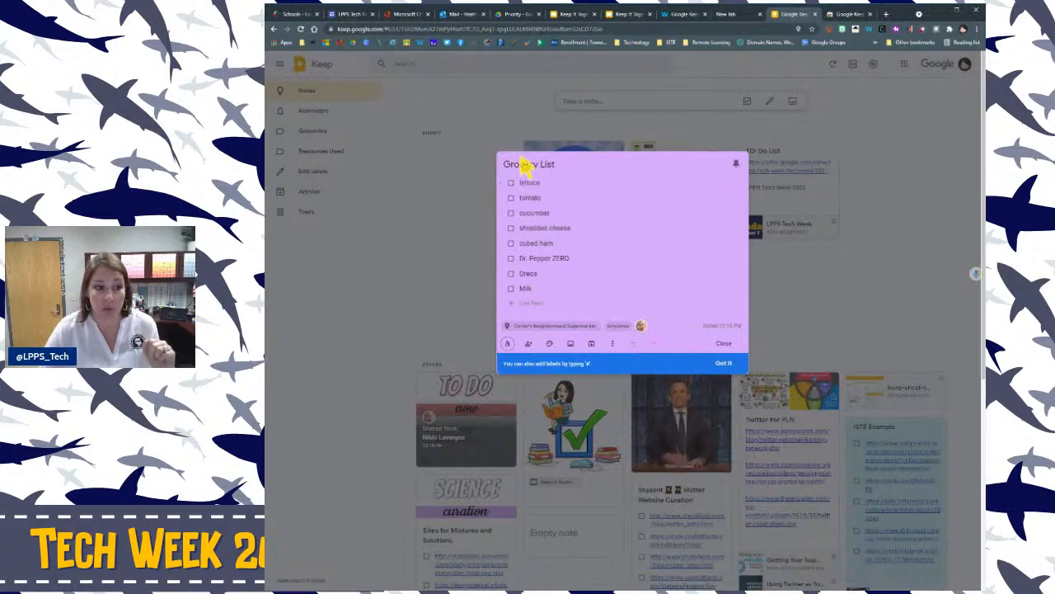
pyautogui.click(723, 345)
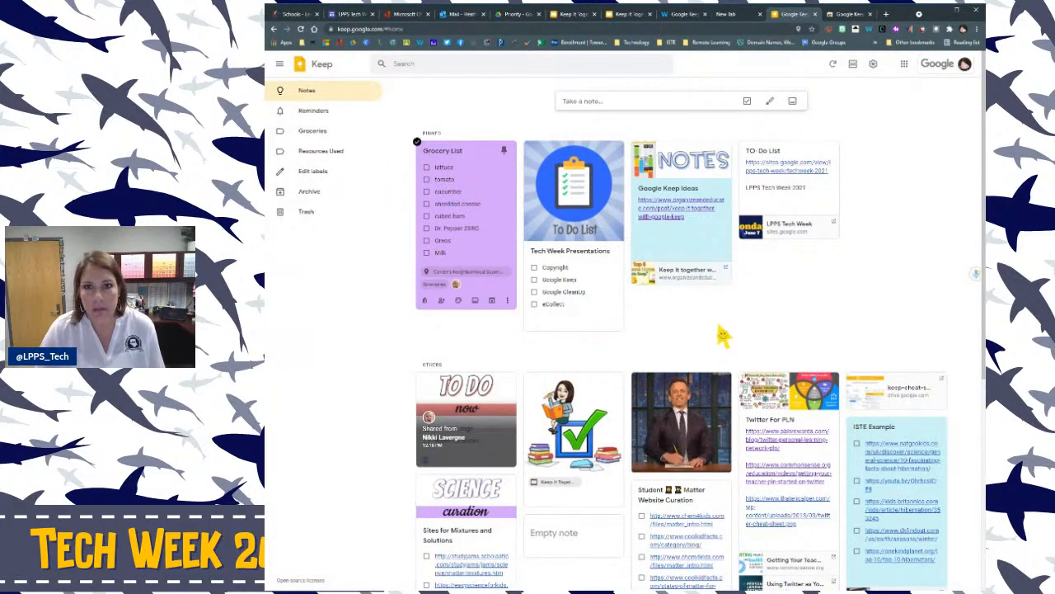
# View the shared note with the "To Do now" header image and its checklist, and close it.
pyautogui.click(487, 421)
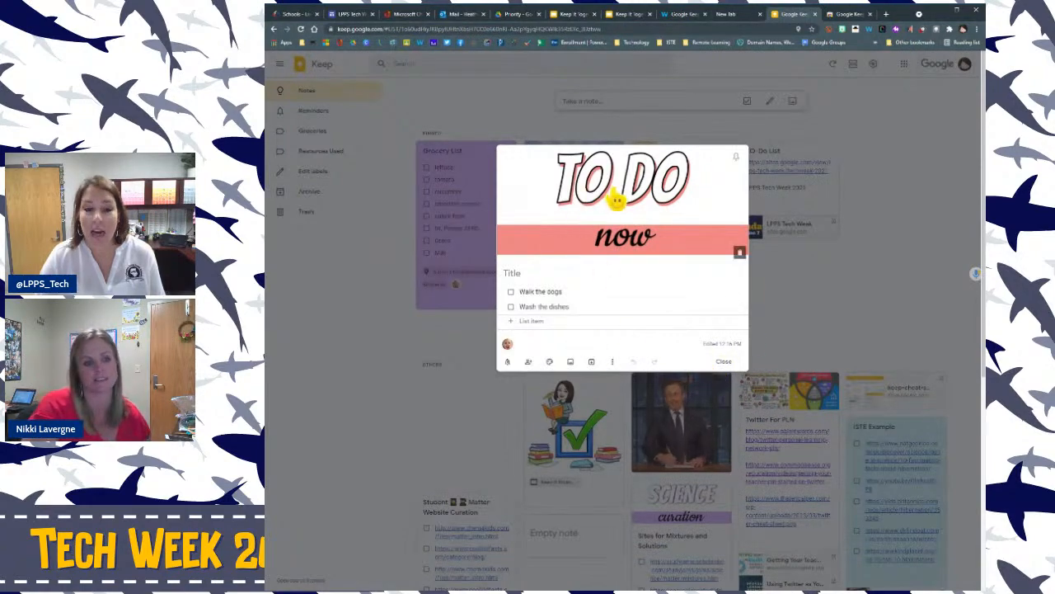
pyautogui.click(724, 362)
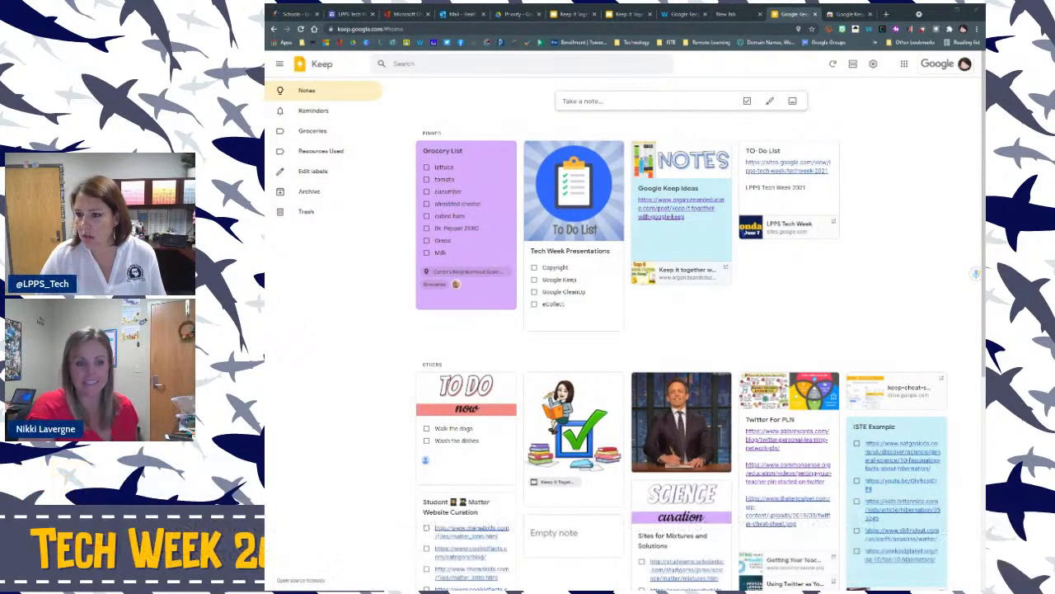
# Open slidesmania.com in a new browser tab.
pyautogui.click(888, 14)
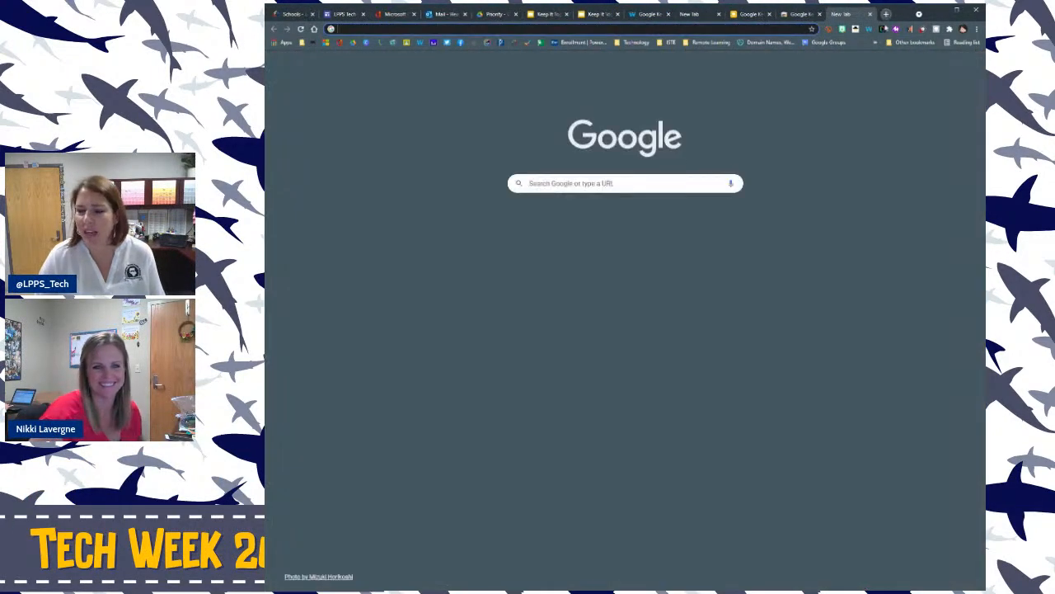
pyautogui.write('slidesmania.com')
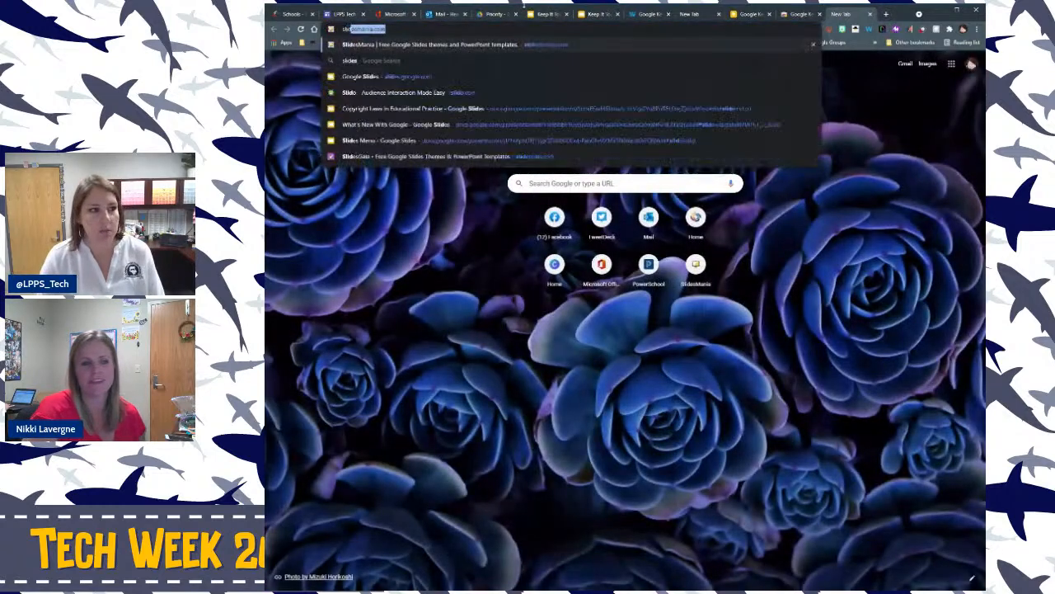
pyautogui.press('Return')
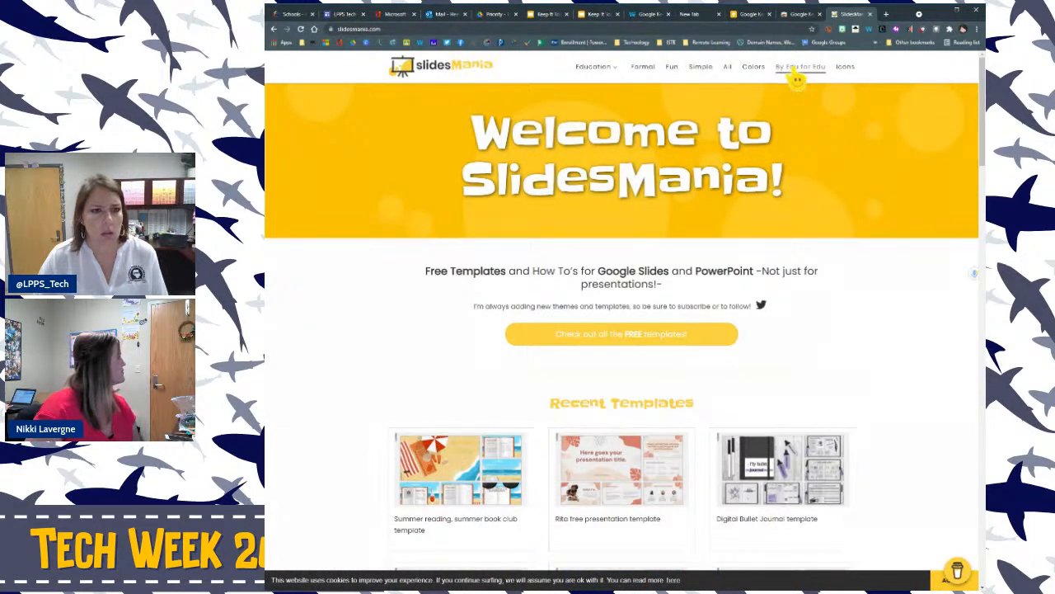
# Open the Google Keep Customizable Headers template from SlidesMania's "A little bit of everything" education category.
pyautogui.moveTo(614, 72)
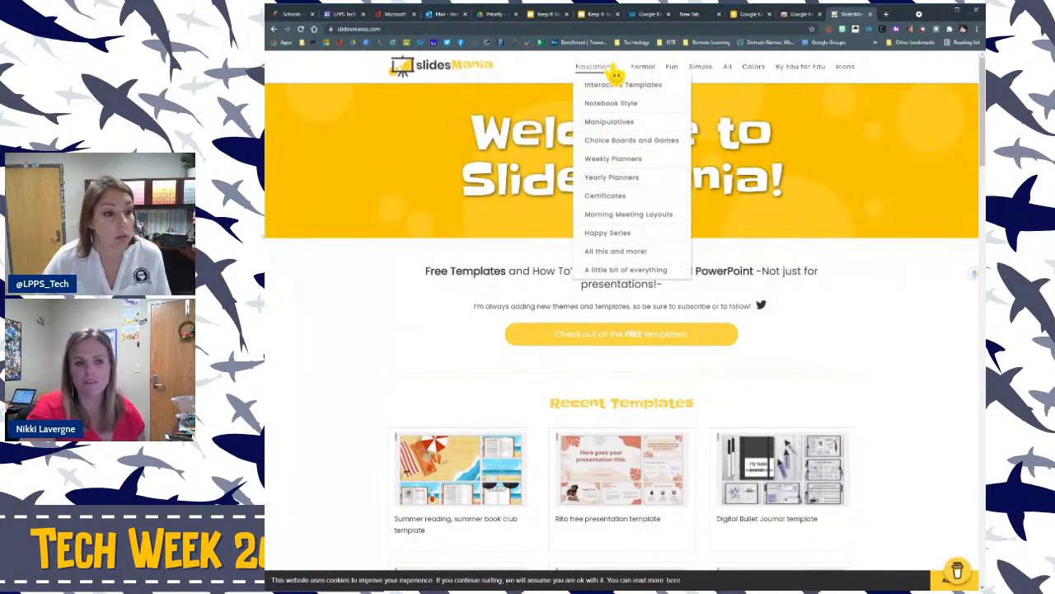
pyautogui.click(638, 275)
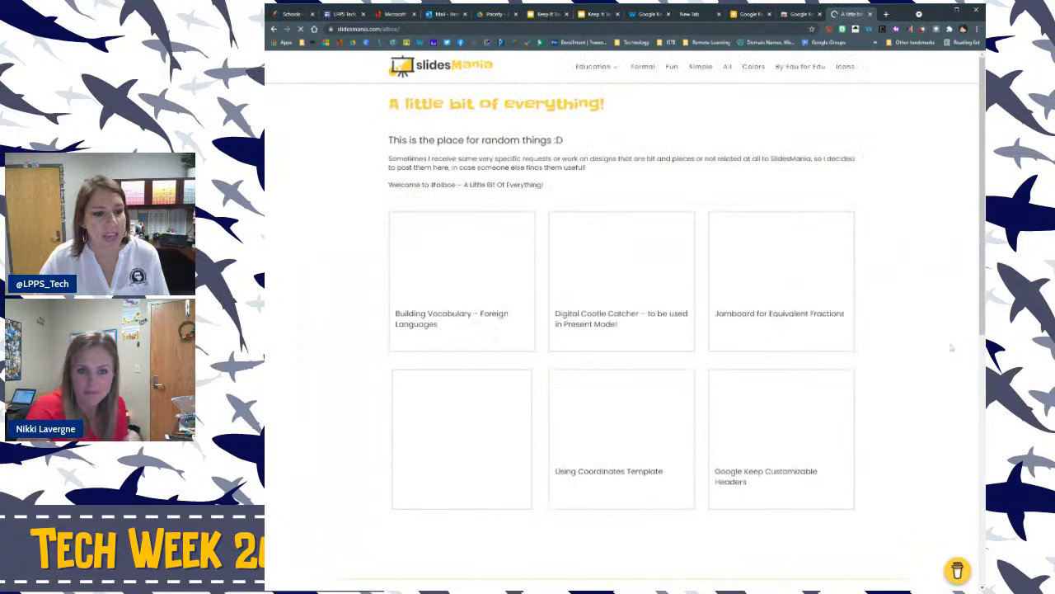
pyautogui.scroll(-1, 947, 351)
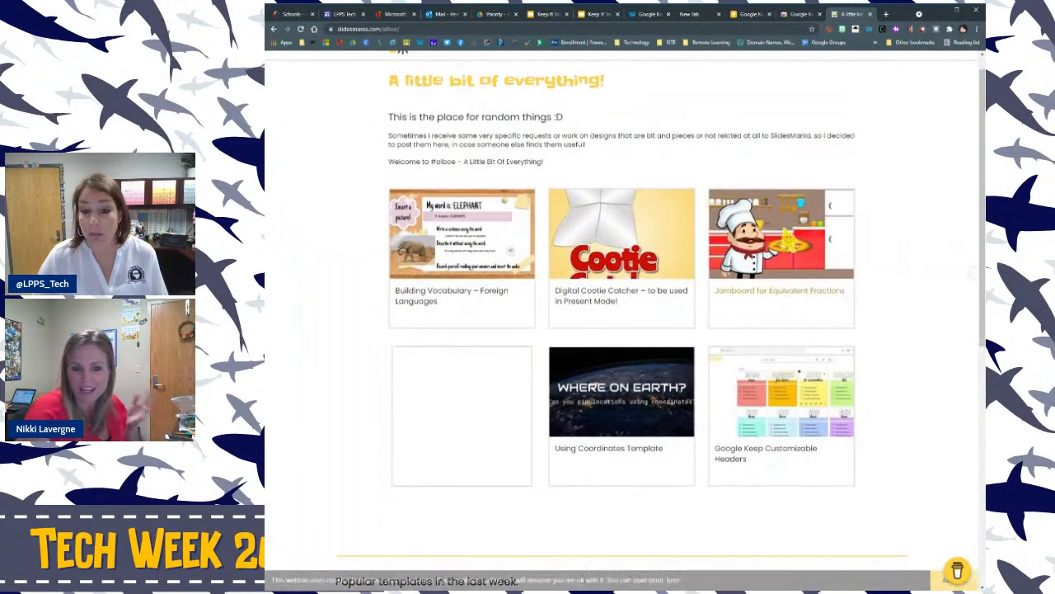
pyautogui.click(757, 465)
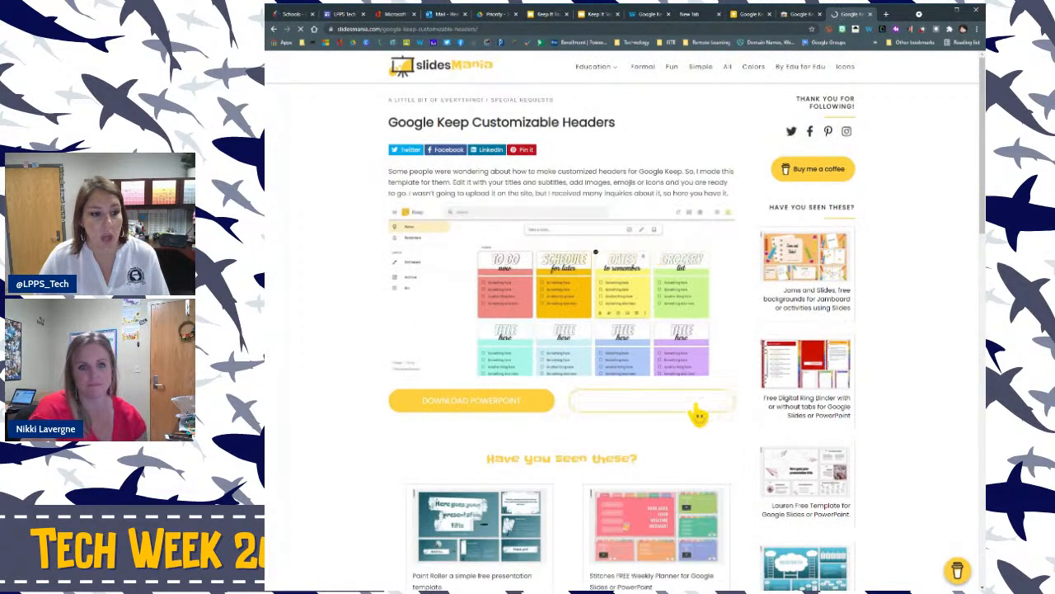
# Open the Keep headers template in Google Slides and create an editable copy from it.
pyautogui.click(664, 403)
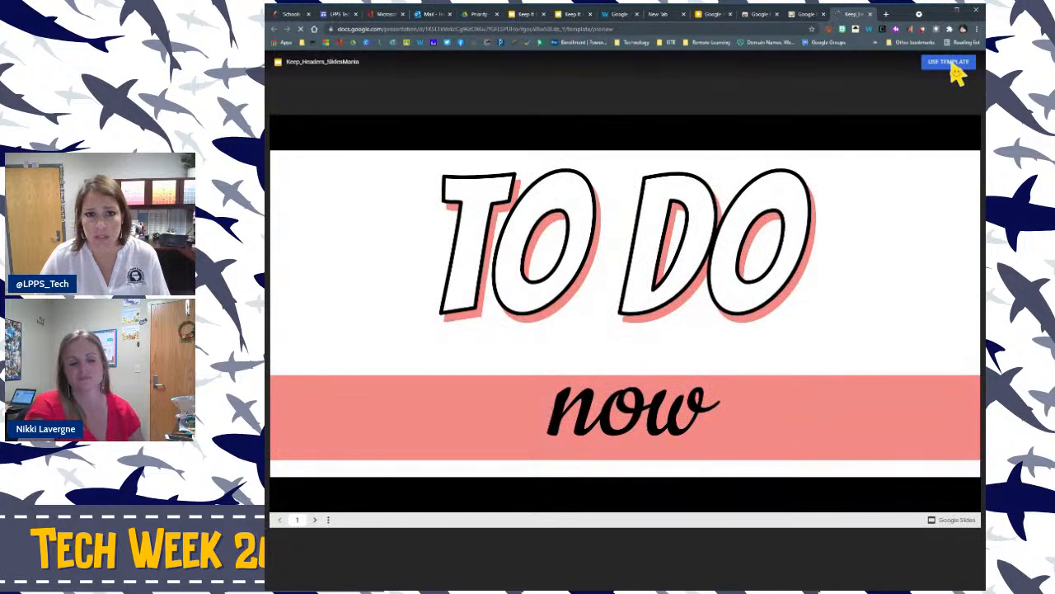
pyautogui.click(953, 66)
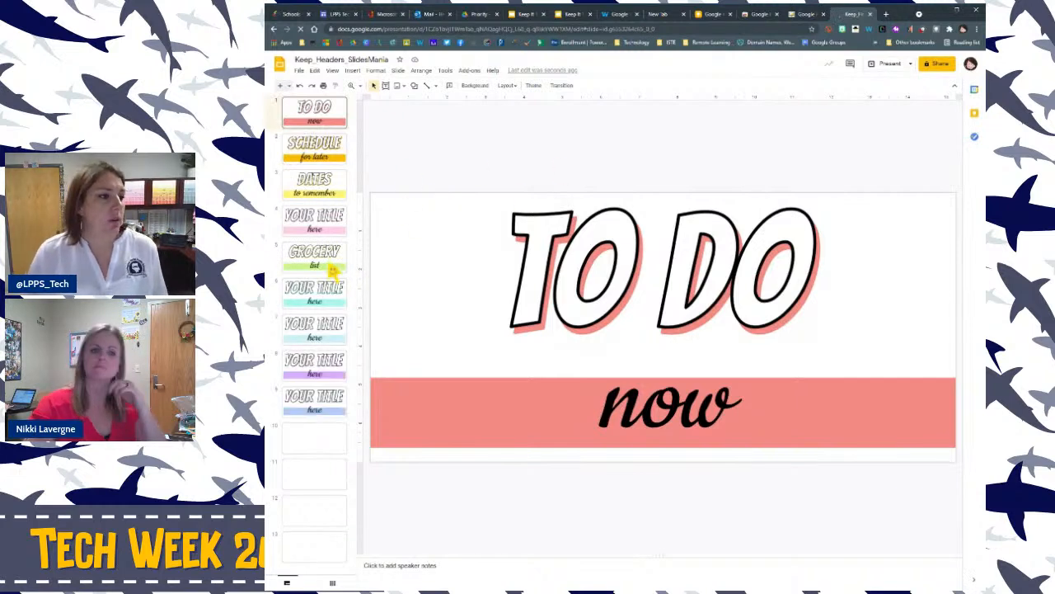
# Download the Grocery list header slide of the Keep headers presentation as a PNG image.
pyautogui.click(304, 268)
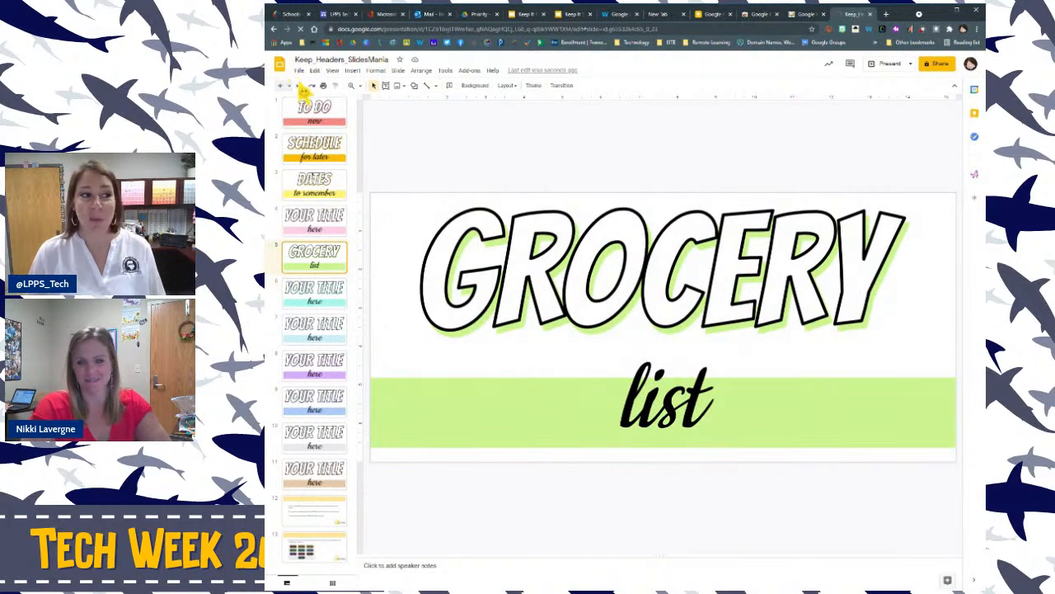
pyautogui.click(300, 70)
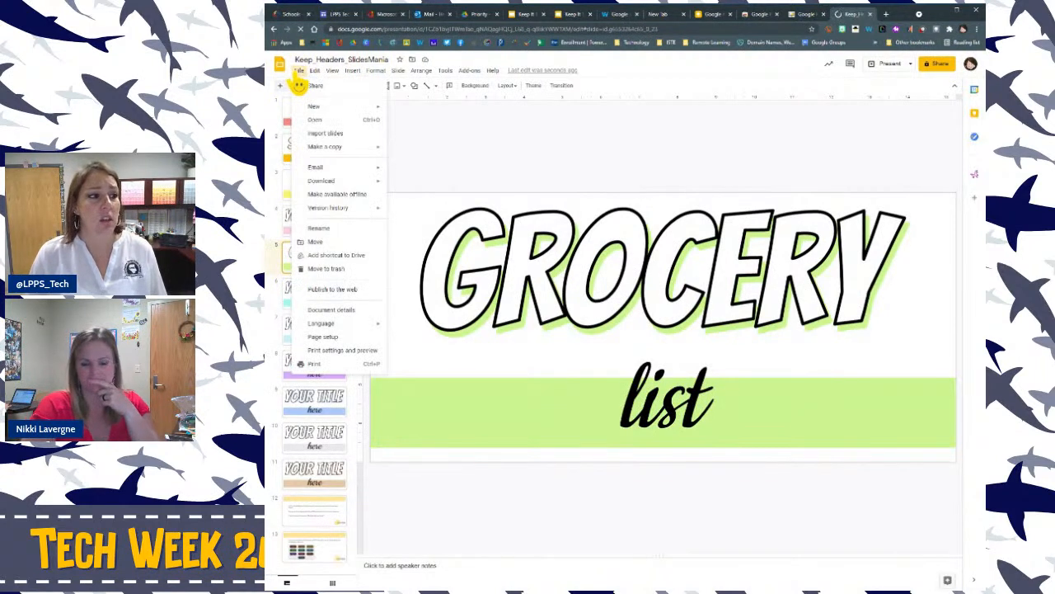
pyautogui.moveTo(317, 183)
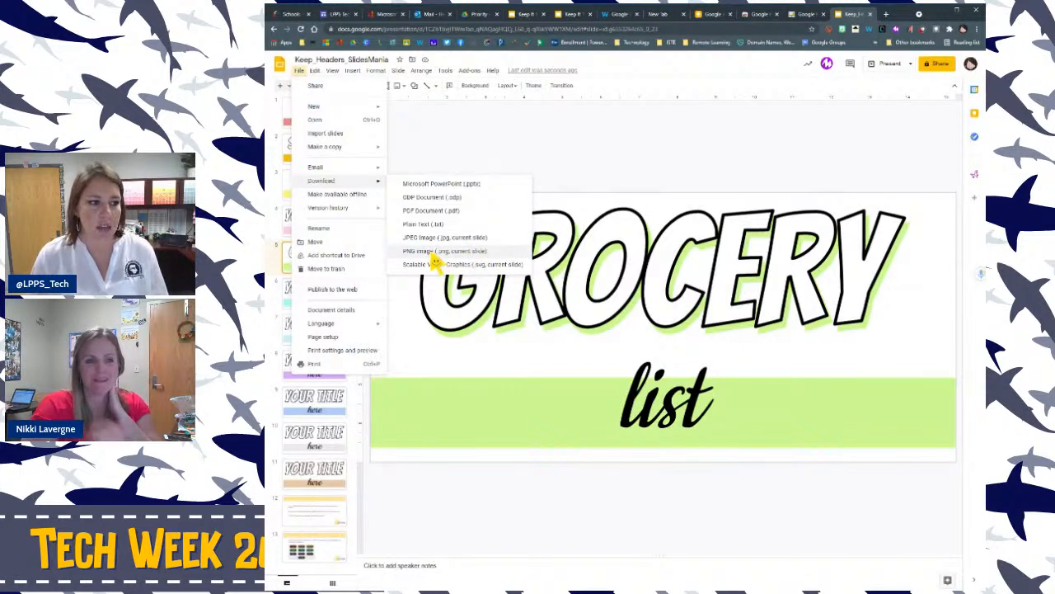
pyautogui.click(447, 239)
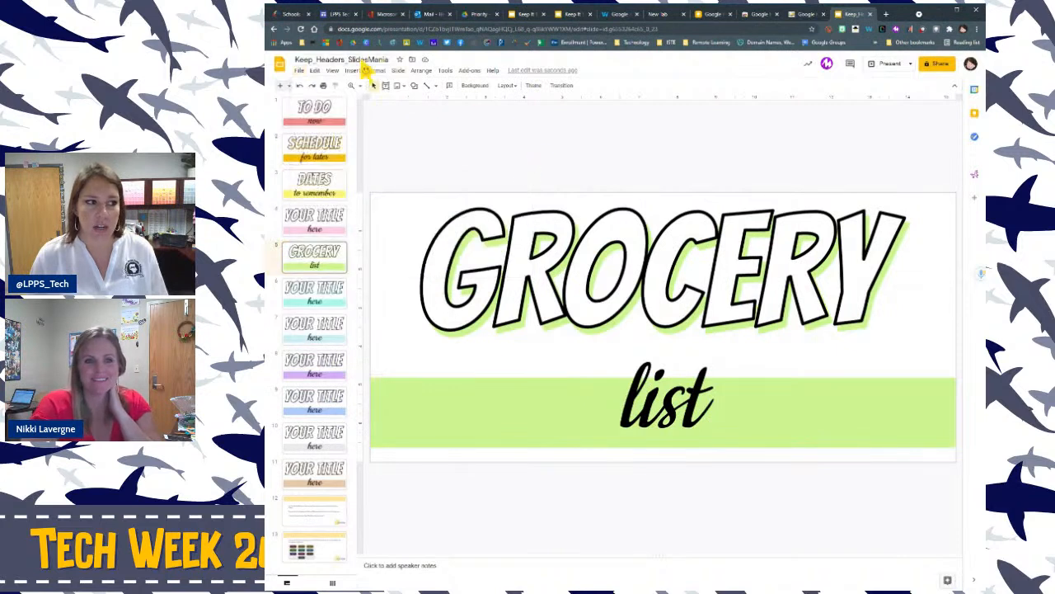
pyautogui.click(301, 72)
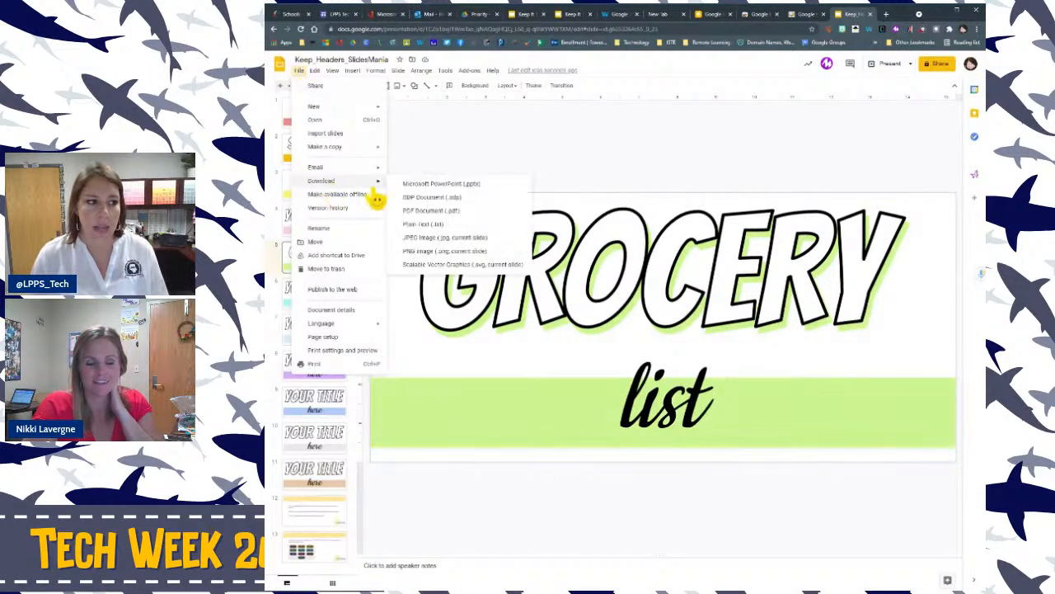
pyautogui.click(431, 254)
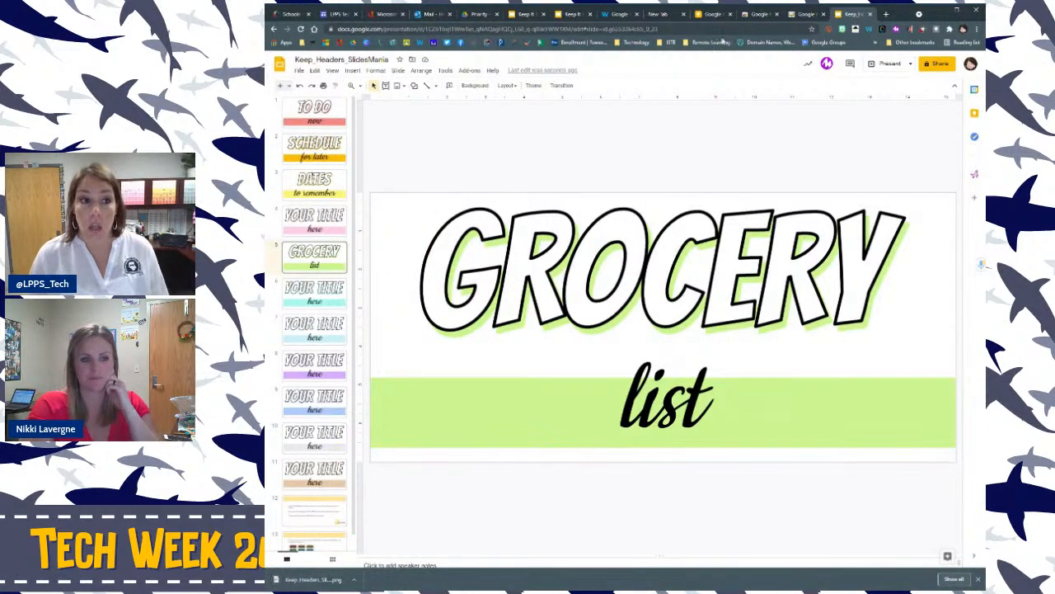
# Add the downloaded Grocery list header image to the Grocery List note in Google Keep and colour the note green.
pyautogui.click(700, 14)
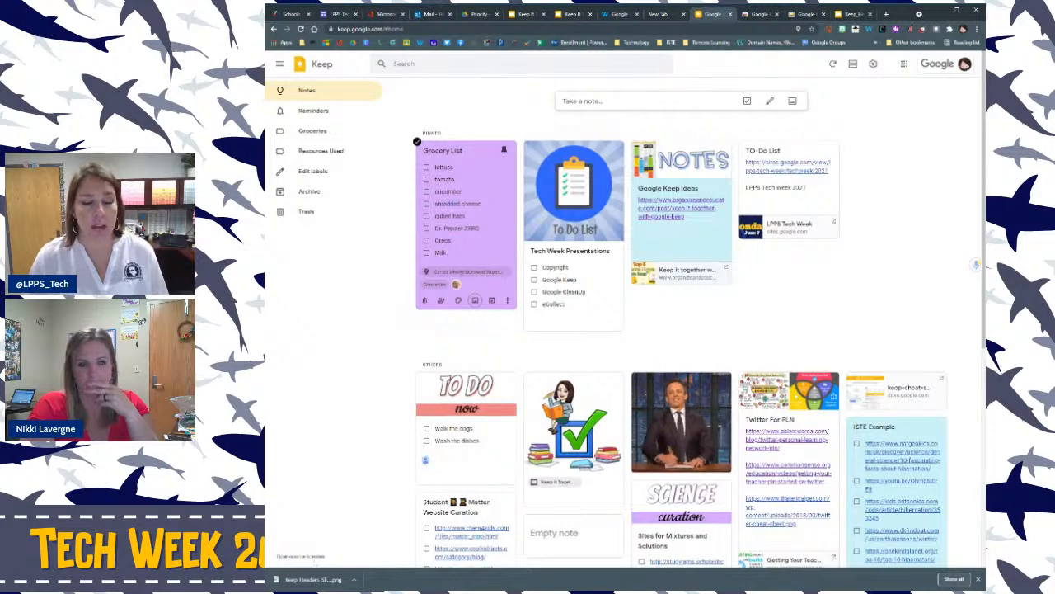
pyautogui.click(311, 579)
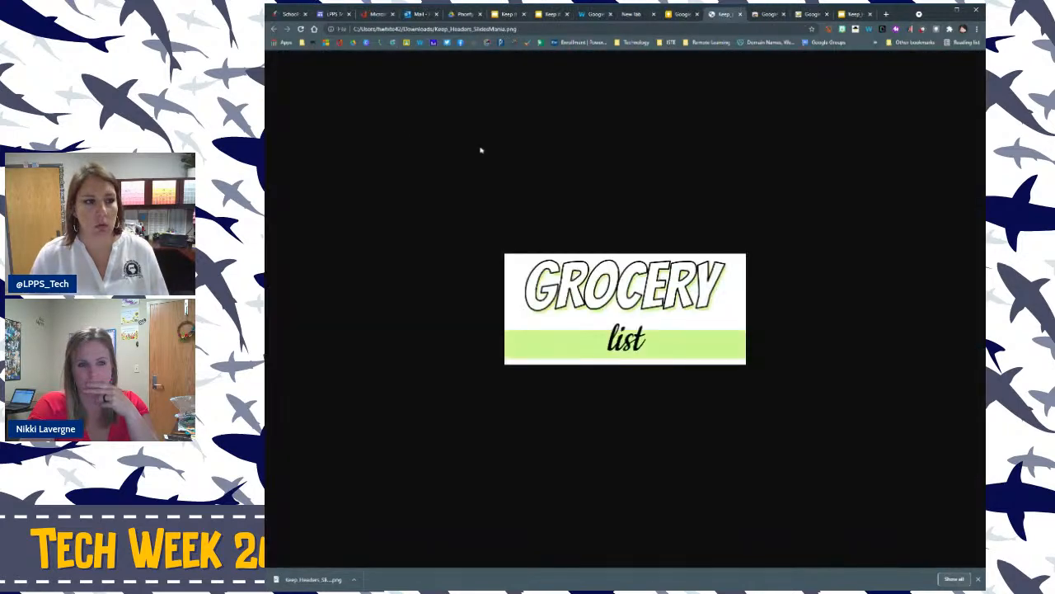
pyautogui.click(679, 14)
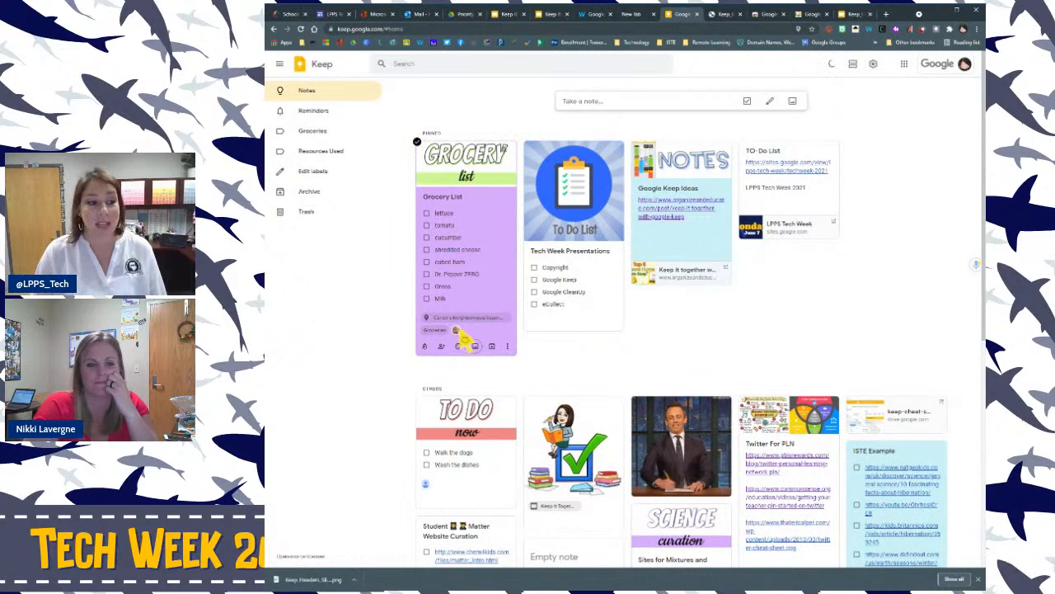
pyautogui.moveTo(458, 348)
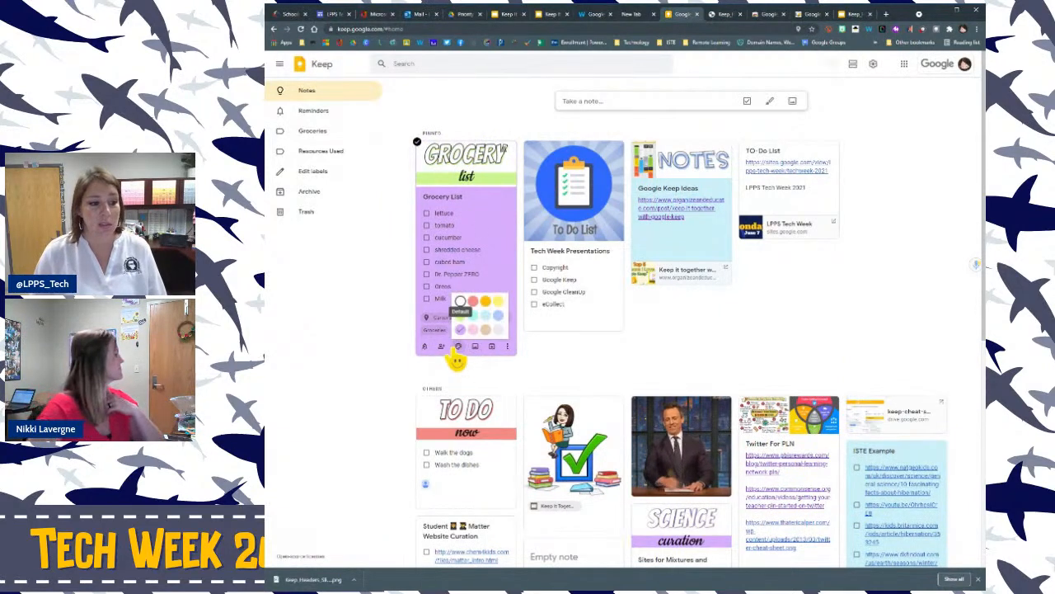
pyautogui.click(460, 315)
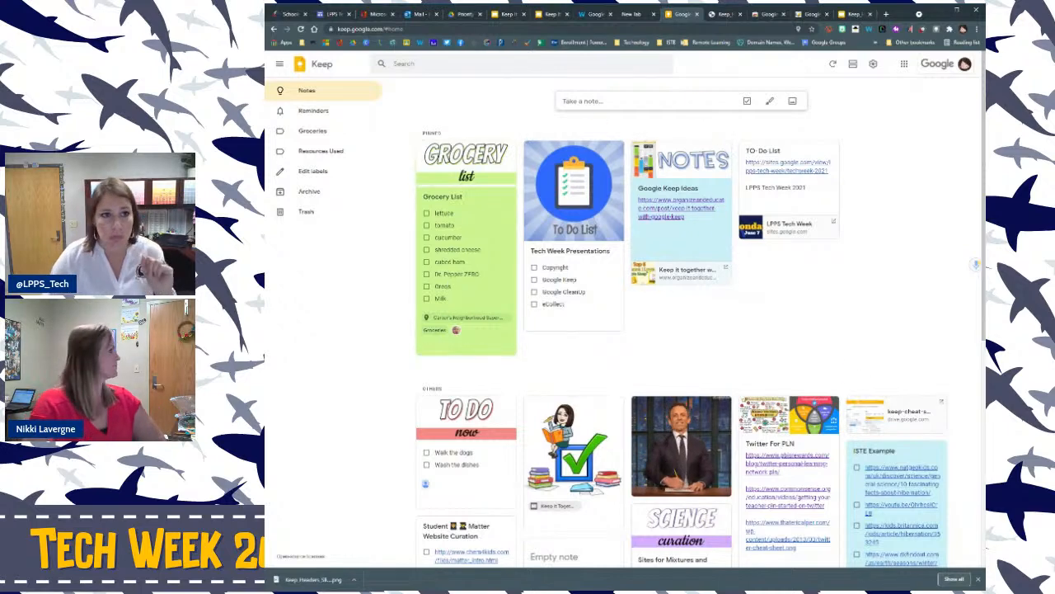
# View the Ideas slide and the Keep It Together title slide, and return to browse the Google Keep notes.
pyautogui.scroll(-1, 911, 272)
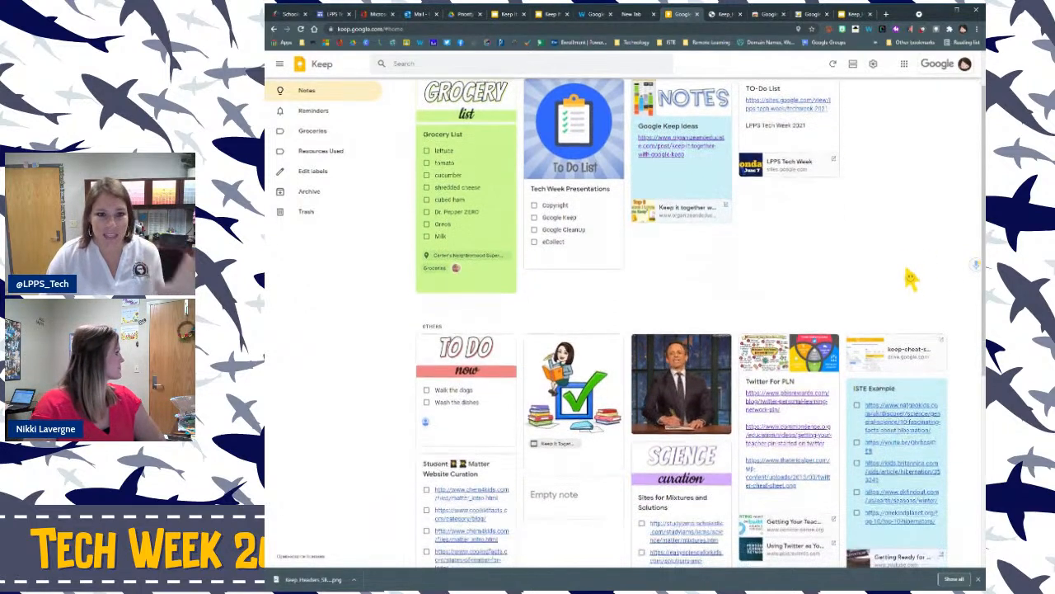
pyautogui.scroll(1, 911, 272)
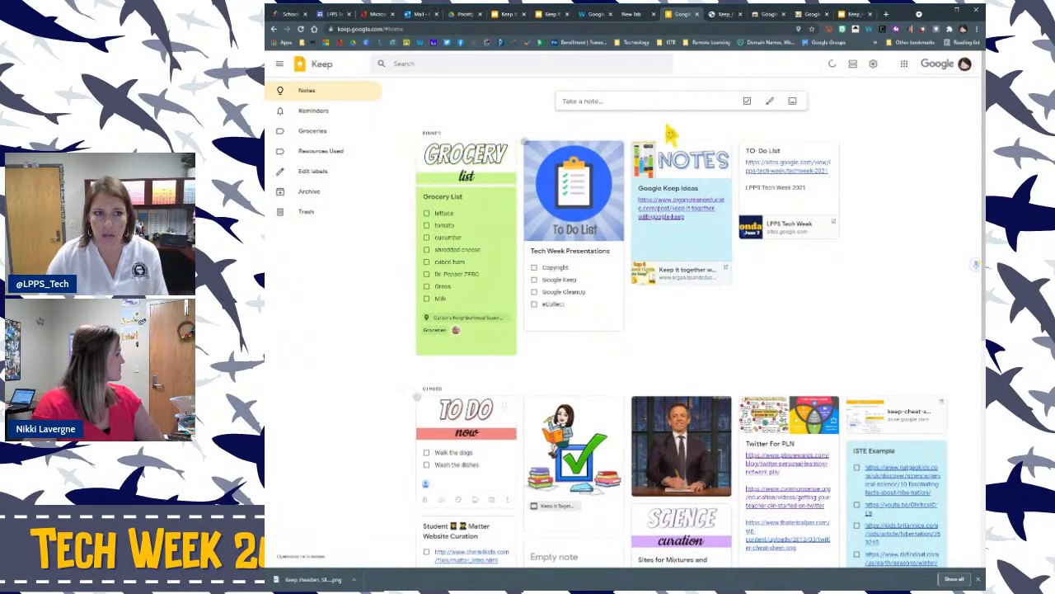
pyautogui.click(509, 16)
pyautogui.click(551, 16)
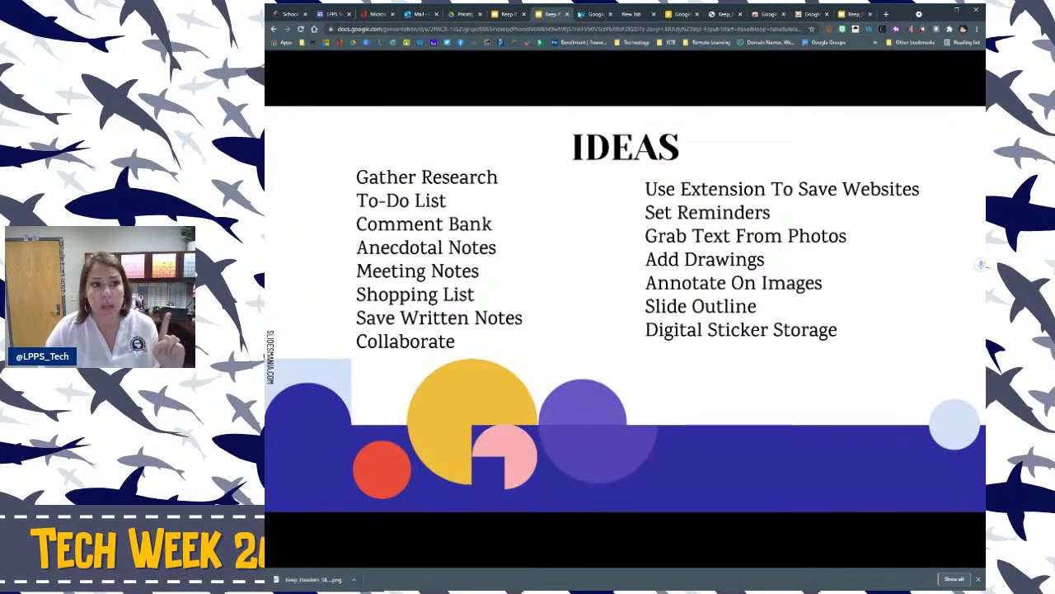
pyautogui.click(508, 16)
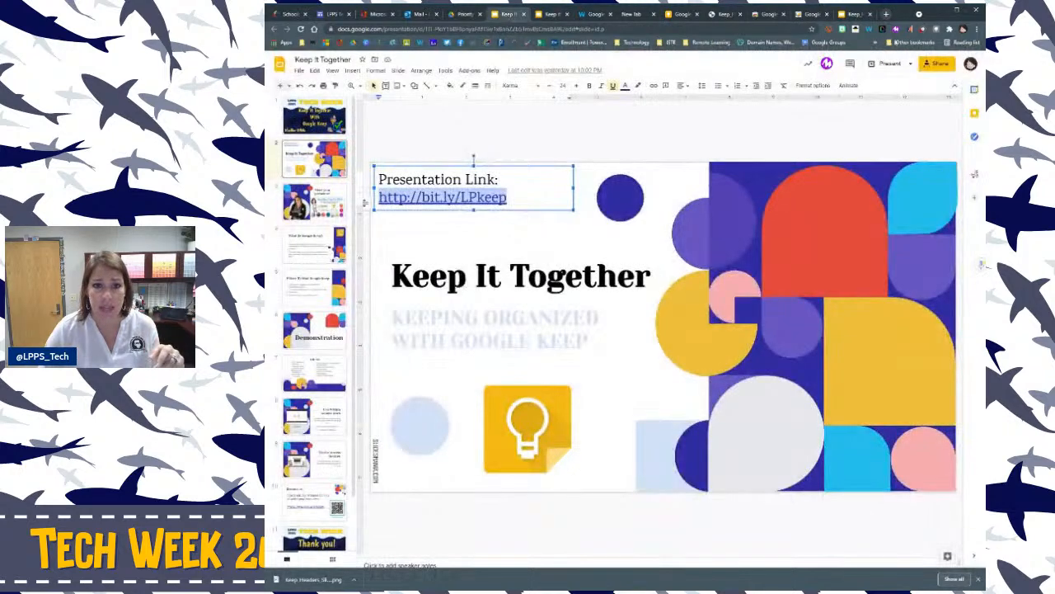
pyautogui.click(690, 15)
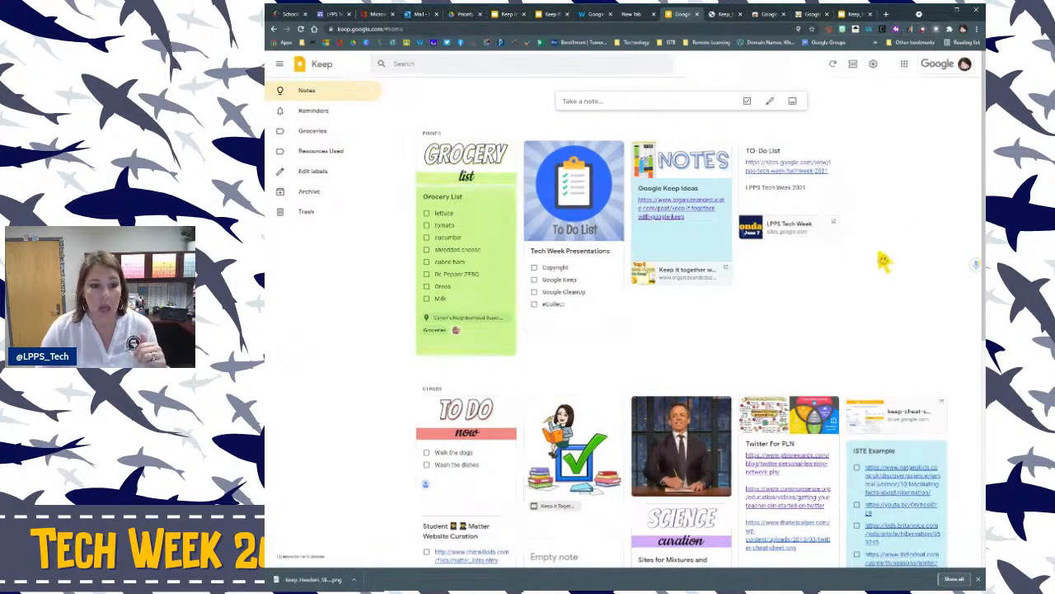
pyautogui.scroll(-2, 886, 260)
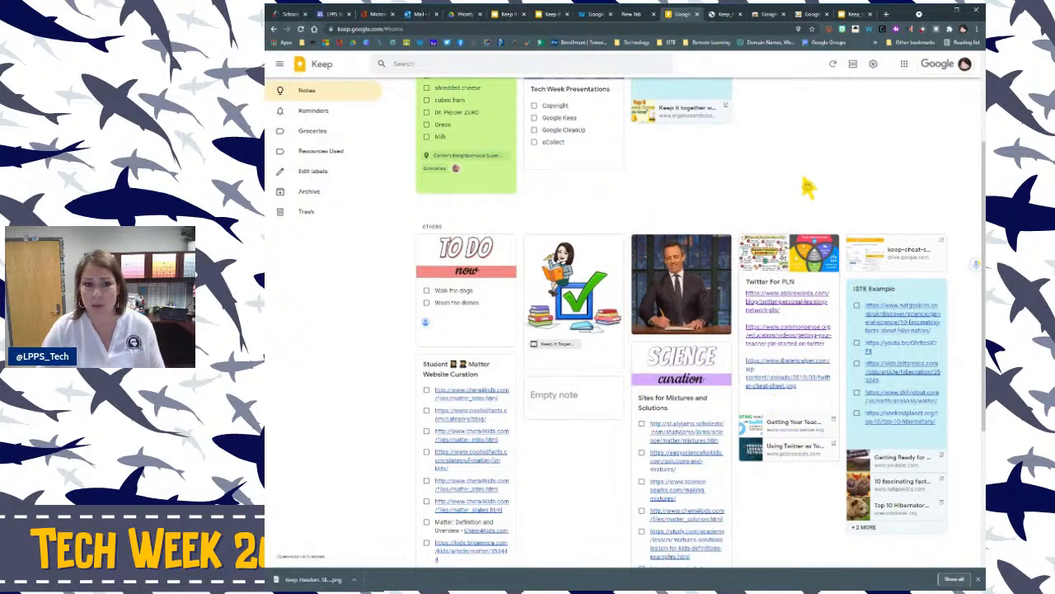
# Create a blank Google Slides presentation through slides.new in a new browser tab and dismiss the theme choices.
pyautogui.click(889, 14)
pyautogui.write('slides.new')
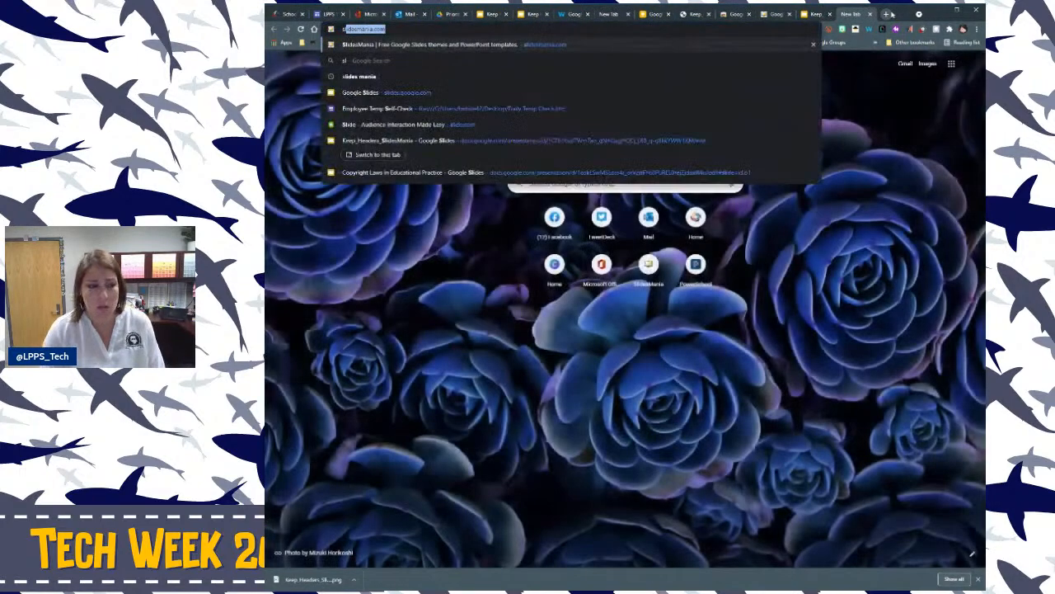
pyautogui.press('Return')
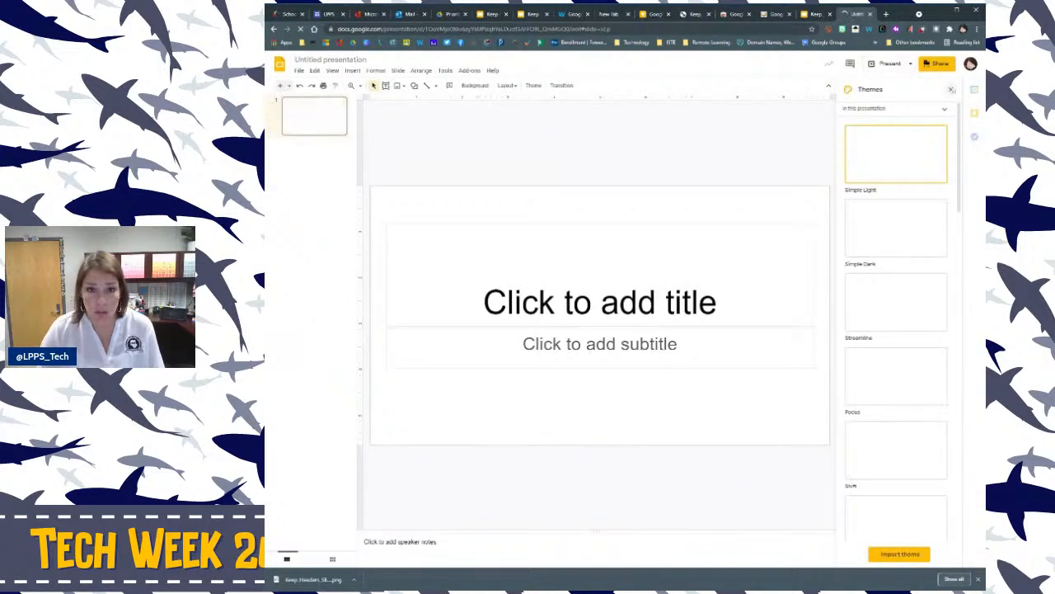
pyautogui.click(951, 89)
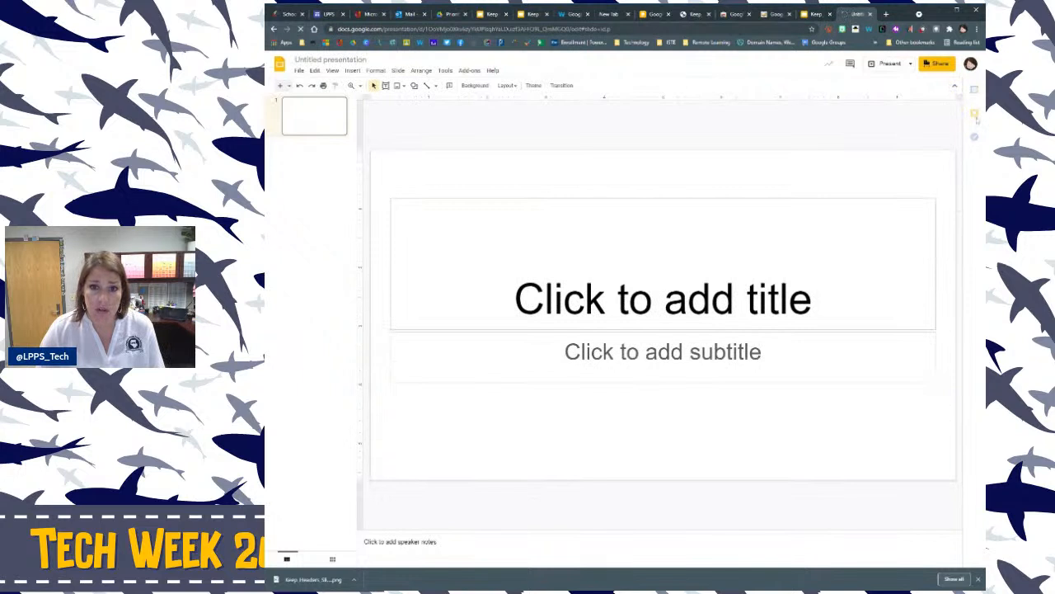
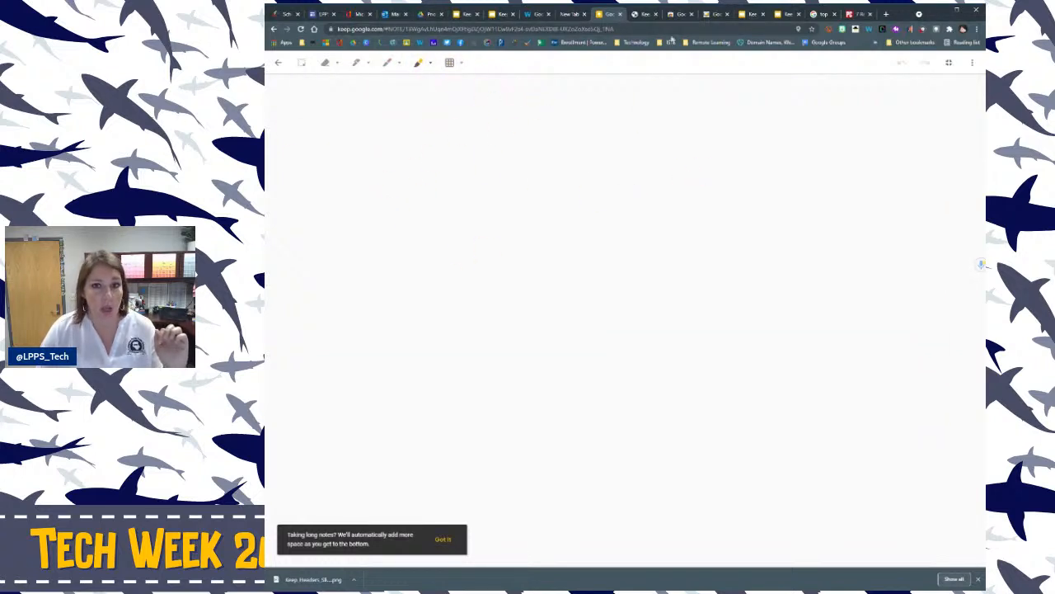
# Draw a yellow highlighter scribble in the blank Keep drawing, delete it, and close the drawing and the open note.
pyautogui.moveTo(404, 139)
pyautogui.mouseDown()
pyautogui.moveTo(445, 162)
pyautogui.moveTo(487, 224)
pyautogui.mouseUp()
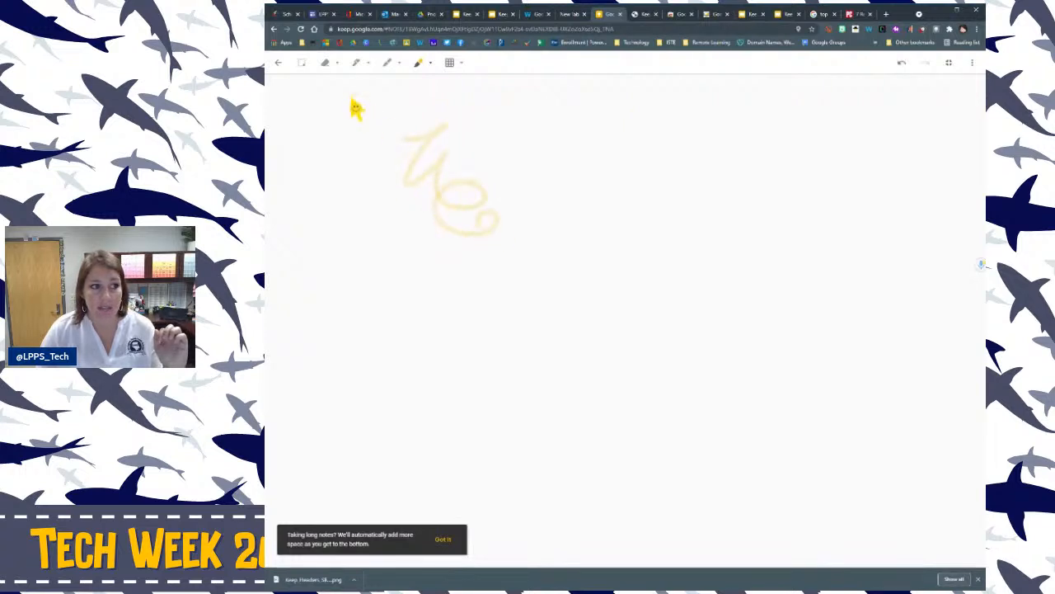
pyautogui.click(301, 66)
pyautogui.moveTo(484, 166); pyautogui.dragTo(725, 363)
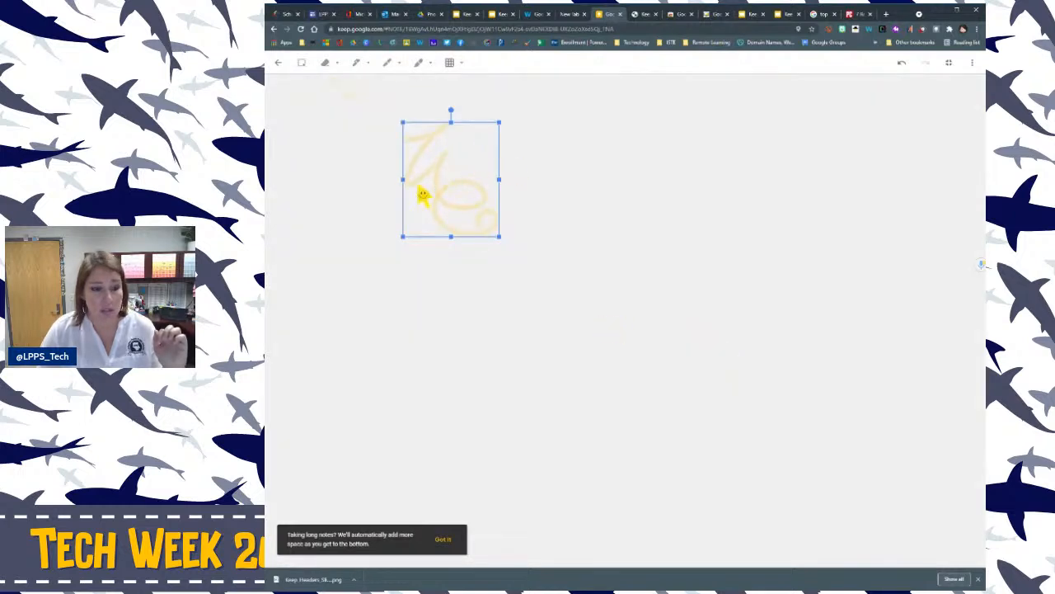
pyautogui.press('Delete')
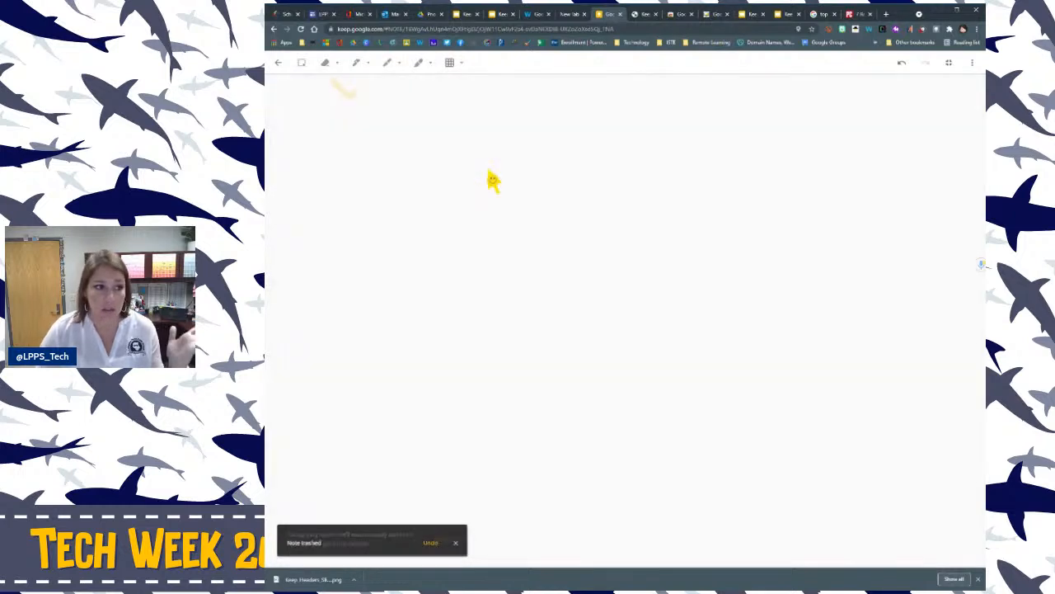
pyautogui.click(279, 64)
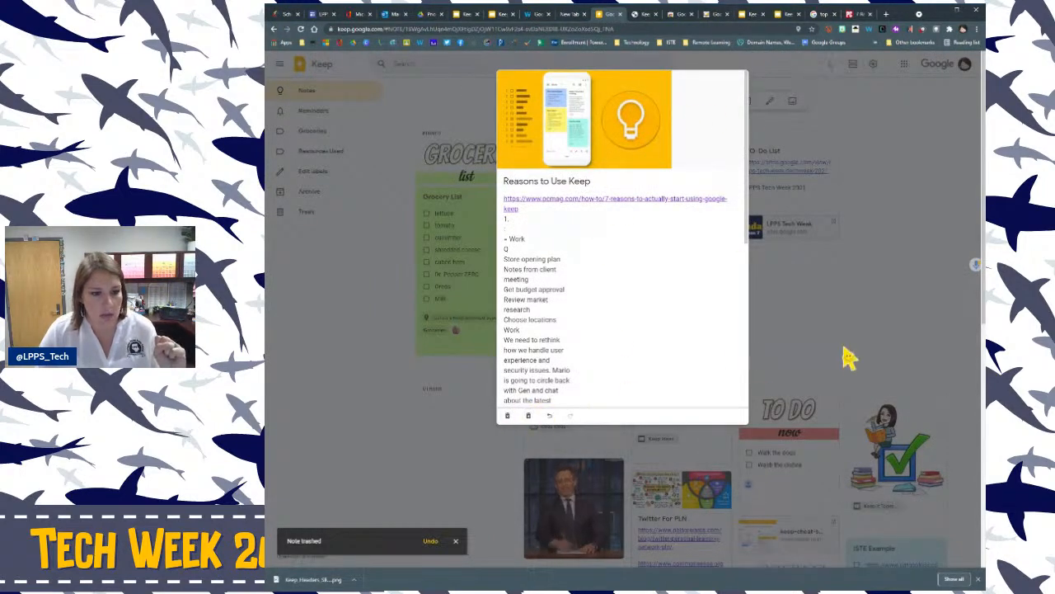
pyautogui.click(870, 363)
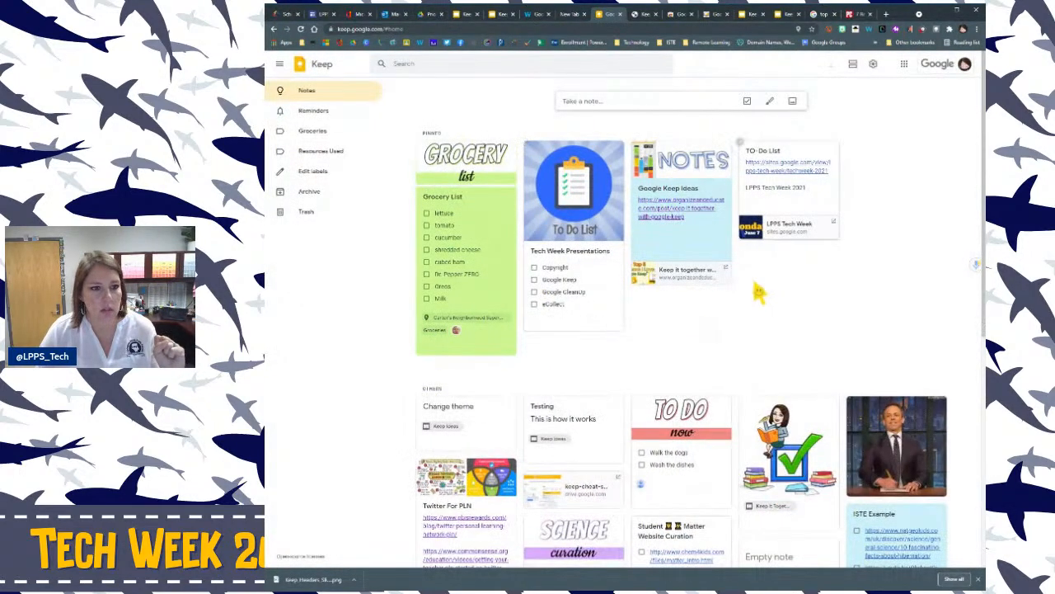
# Open the checkmark and books image note, view its picture in the photo viewer, and return to the note.
pyautogui.scroll(-3, 819, 311)
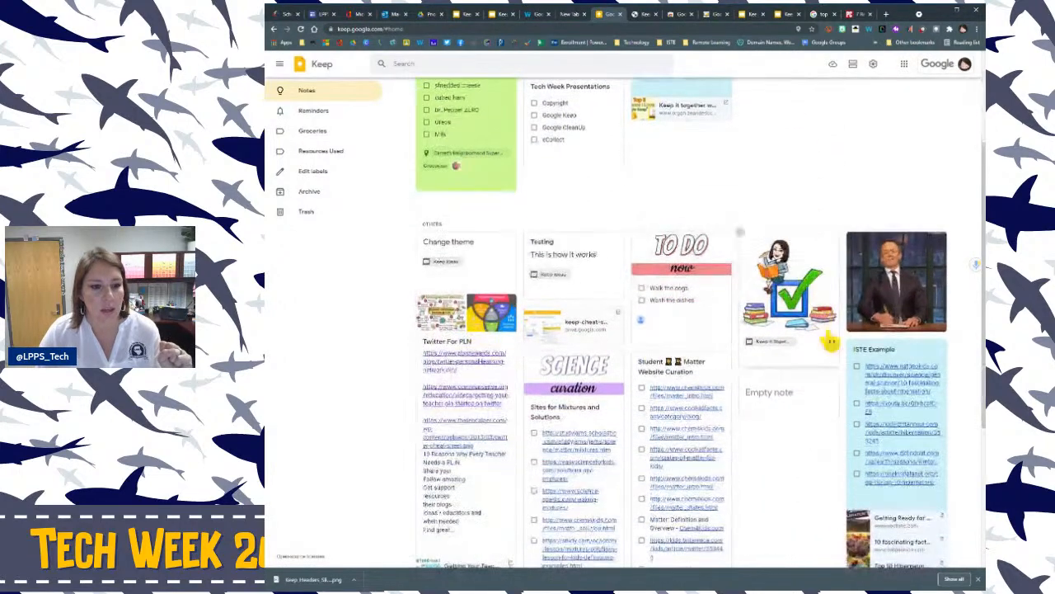
pyautogui.click(787, 285)
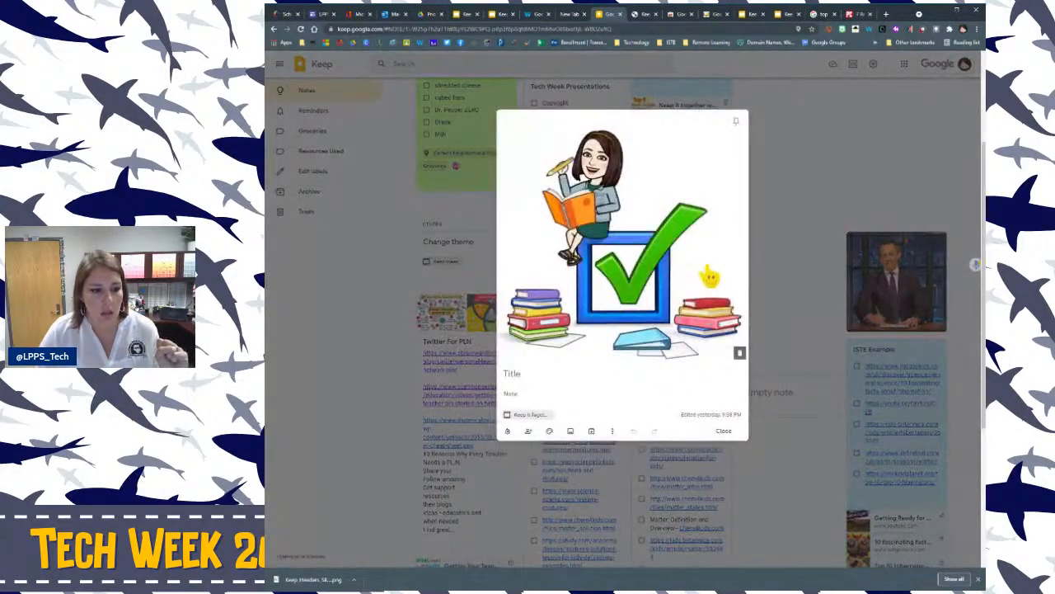
pyautogui.click(644, 245)
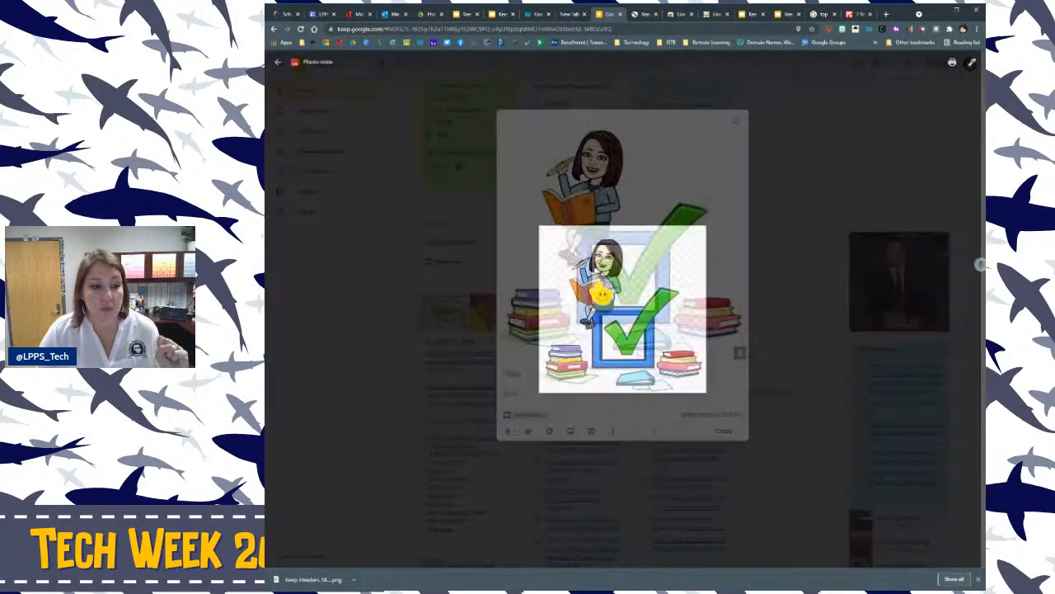
pyautogui.click(280, 64)
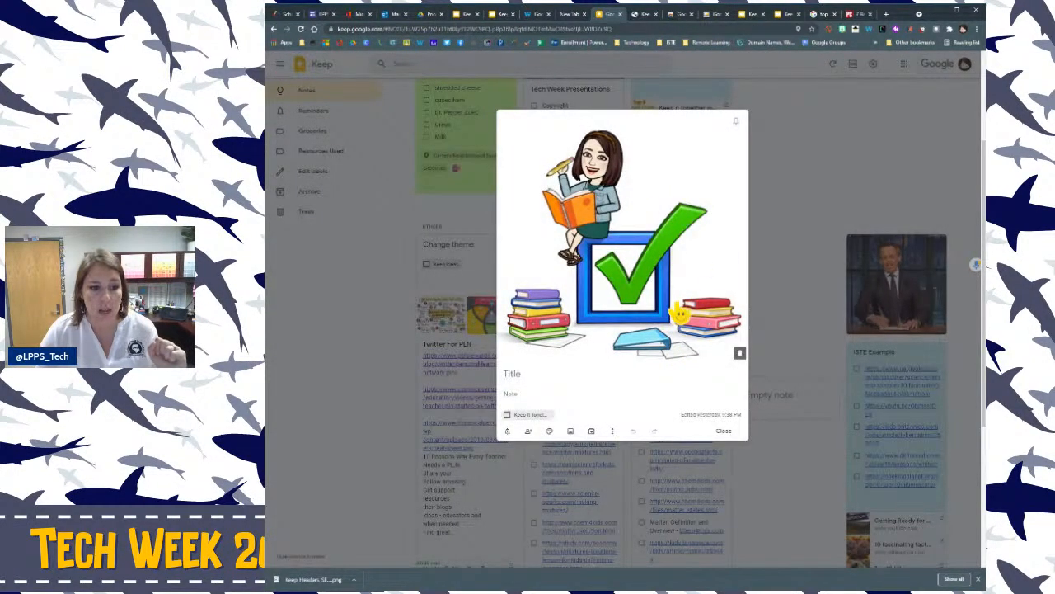
# Try adding a drawing to the checkmark image note, and close the empty drawing and the note.
pyautogui.click(612, 431)
pyautogui.click(631, 473)
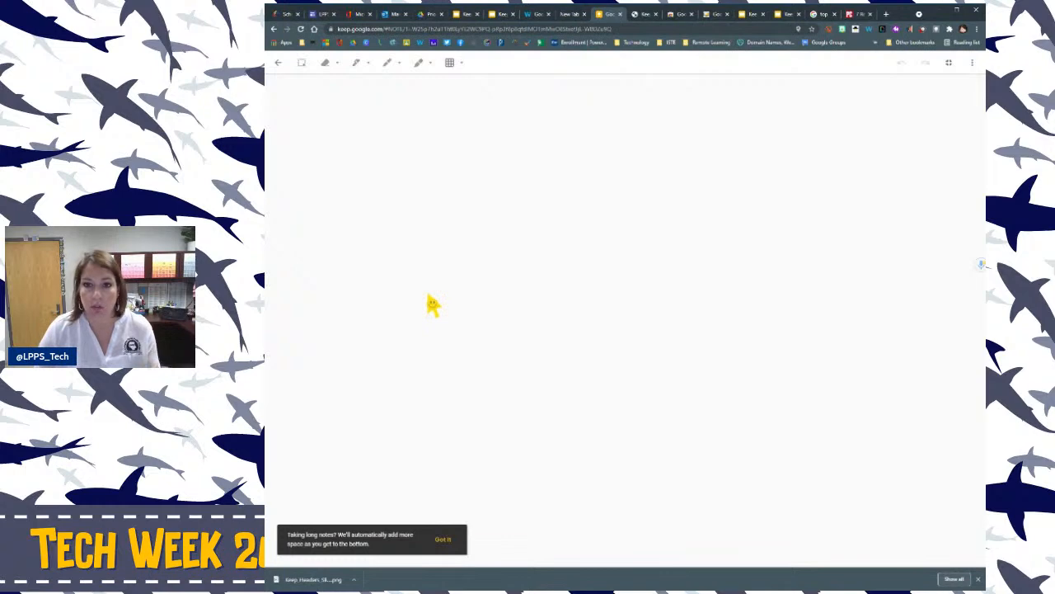
pyautogui.click(281, 66)
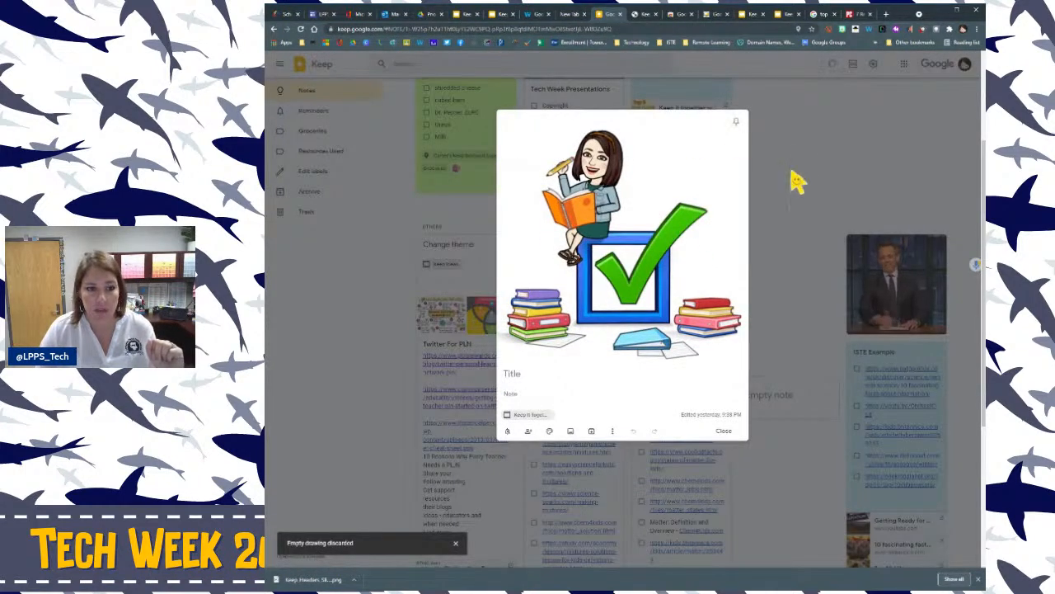
pyautogui.click(767, 70)
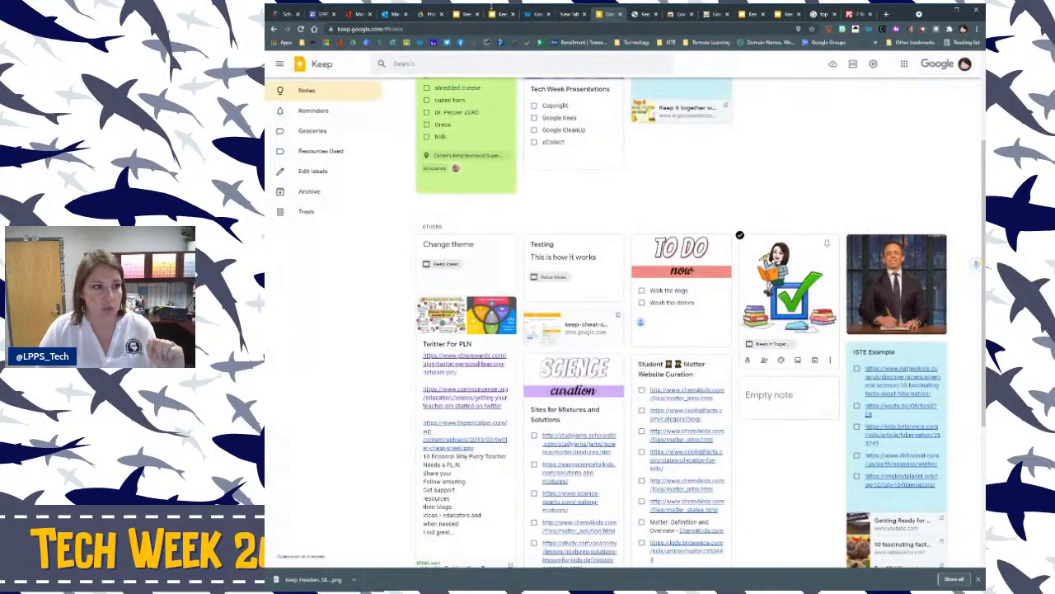
# View the Ideas slide and the Grocery list slide of the Keep headers presentation.
pyautogui.click(501, 15)
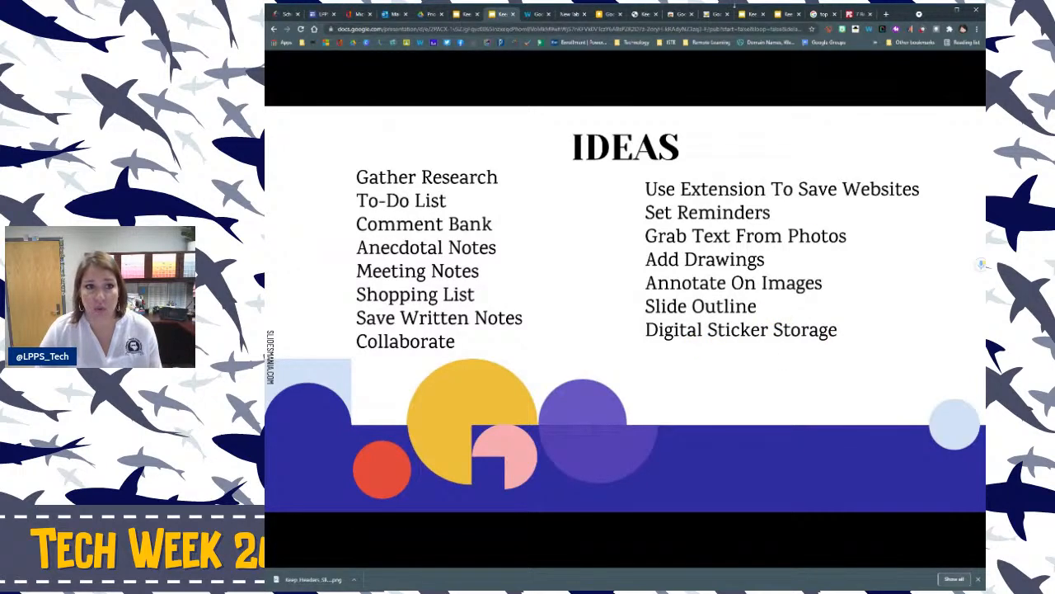
pyautogui.click(751, 14)
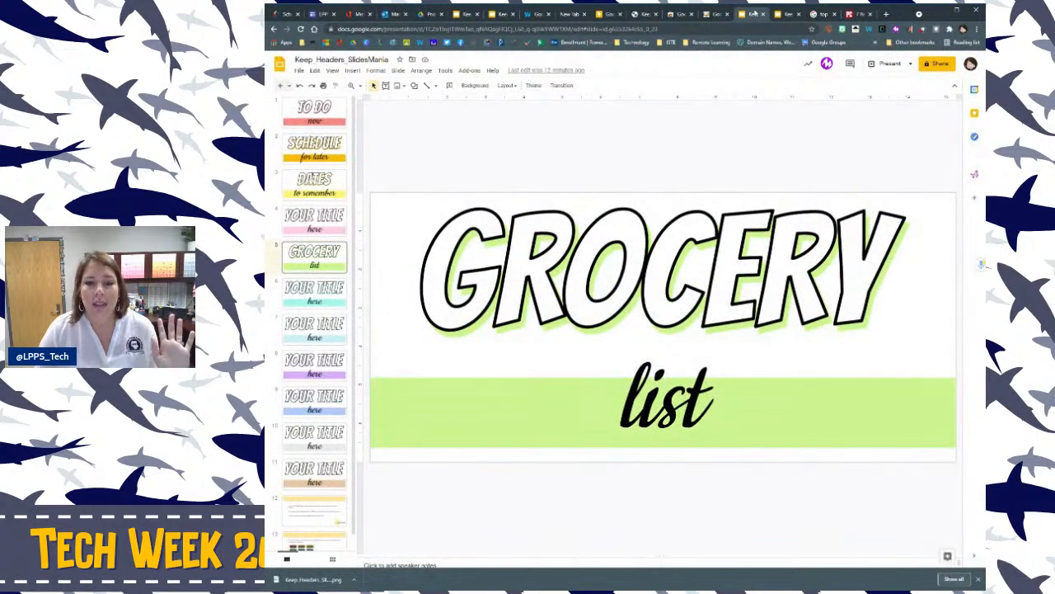
# Add the checkmark and books image and the animated man-at-desk GIF from the Keep notes to the Testing slide of the Keep Ideas presentation.
pyautogui.click(783, 14)
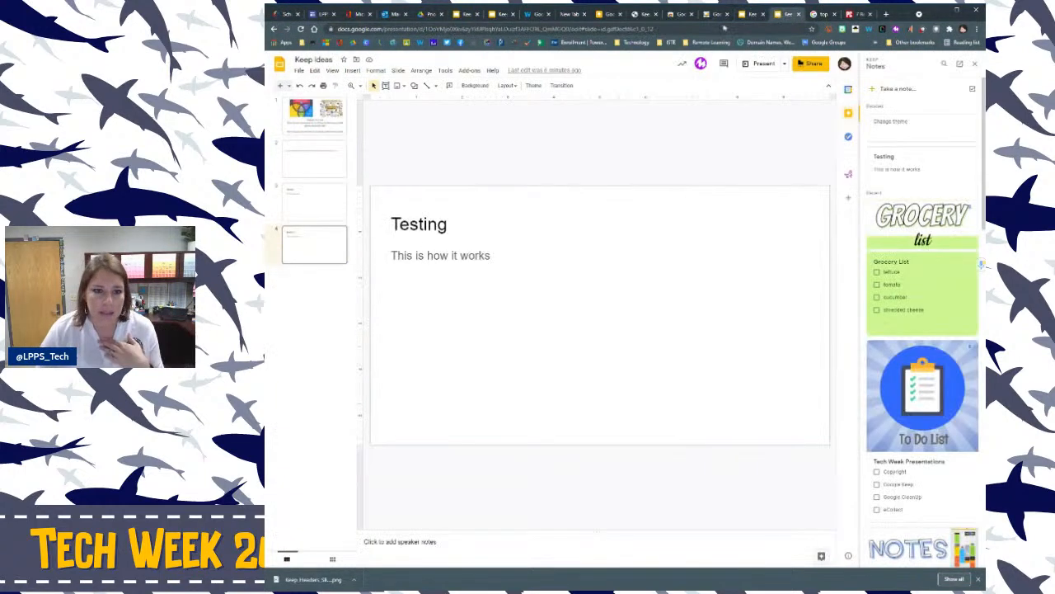
pyautogui.scroll(-5, 919, 239)
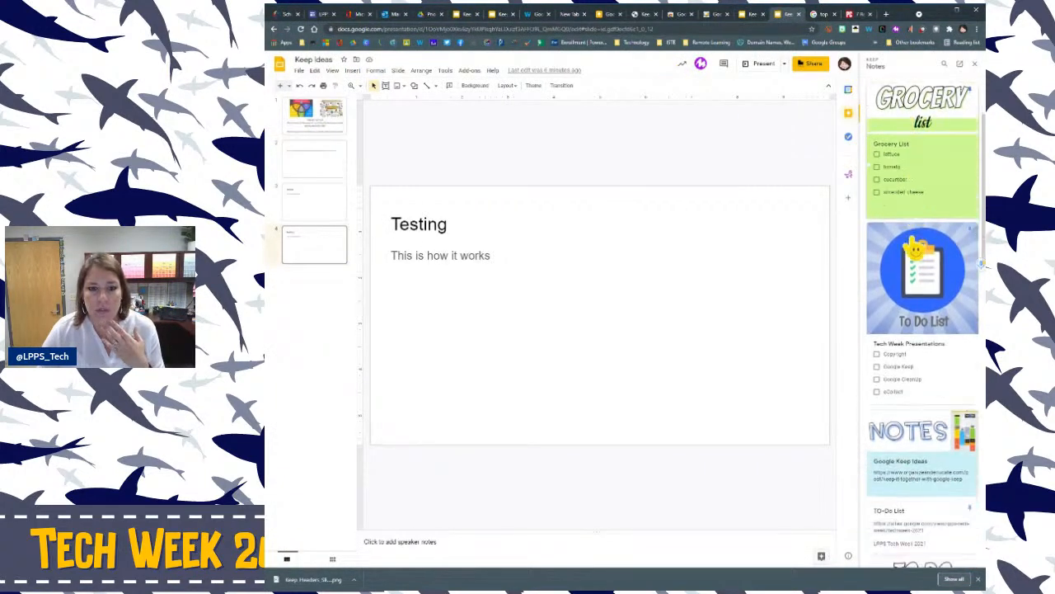
pyautogui.scroll(-2, 918, 242)
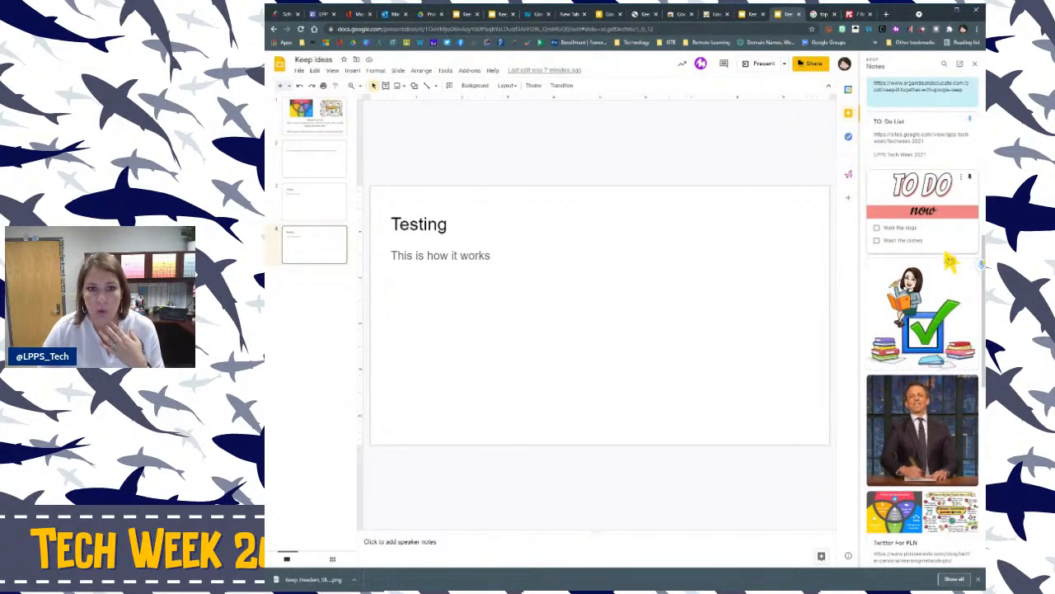
pyautogui.moveTo(942, 325); pyautogui.dragTo(679, 292)
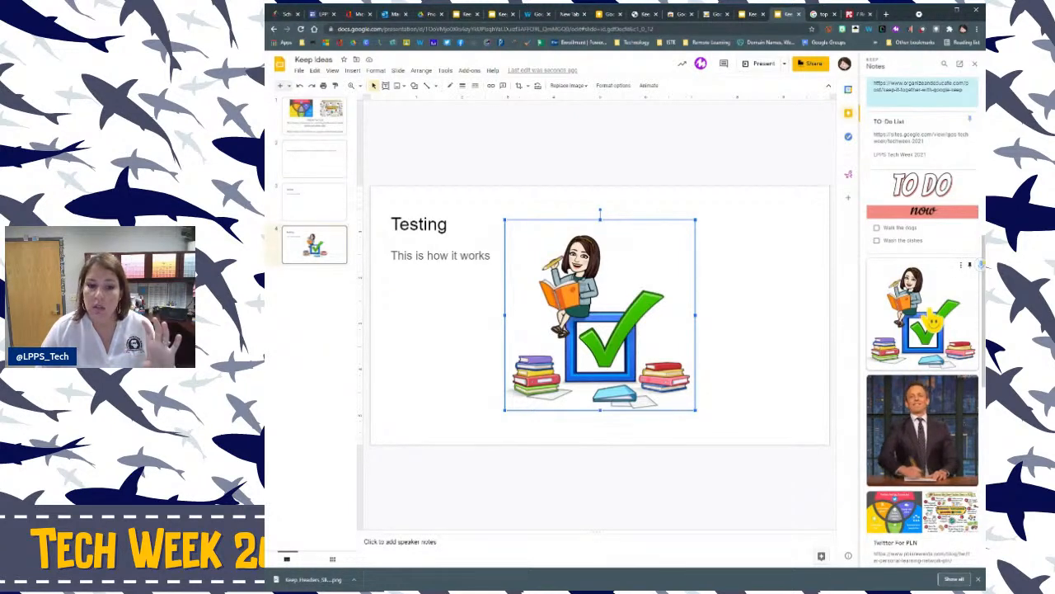
pyautogui.moveTo(756, 362); pyautogui.dragTo(754, 328)
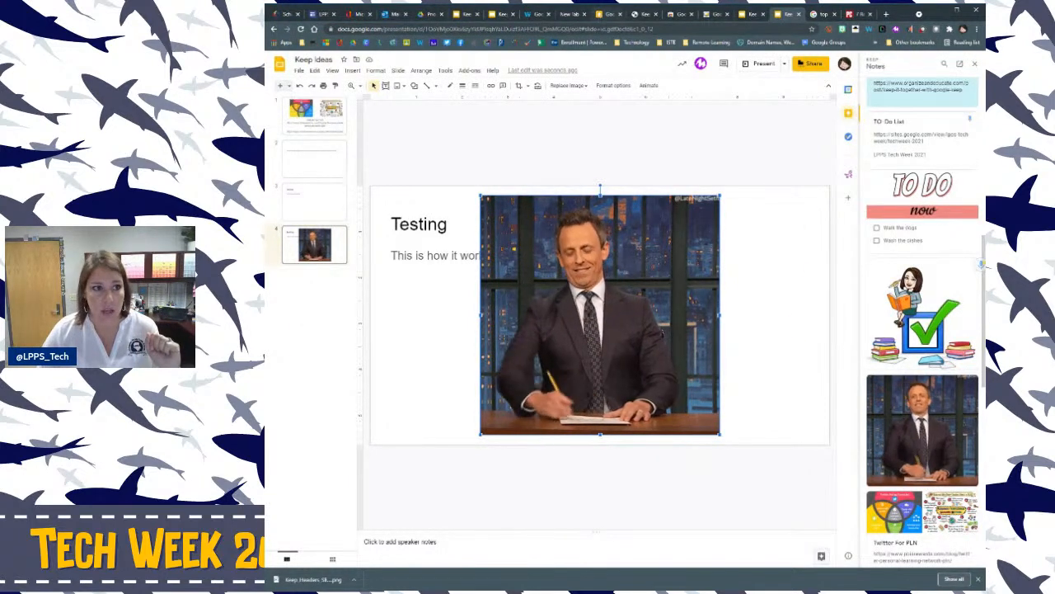
# Give the man-at-desk GIF note in Keep the title "ALL THE NOTES" and the body text "jflsdfjsdaf", and close the note.
pyautogui.click(602, 15)
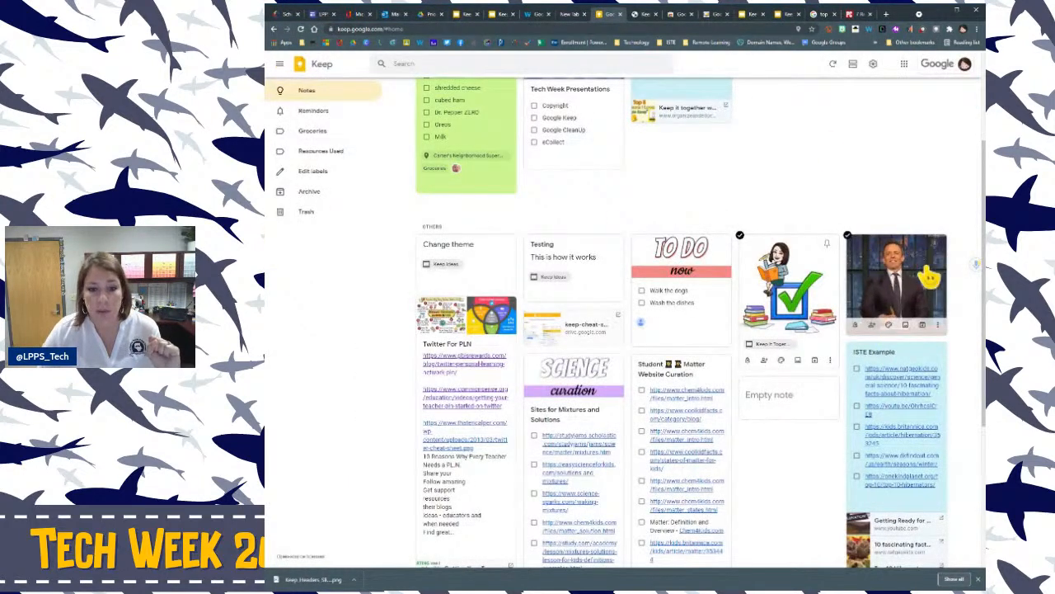
pyautogui.click(907, 272)
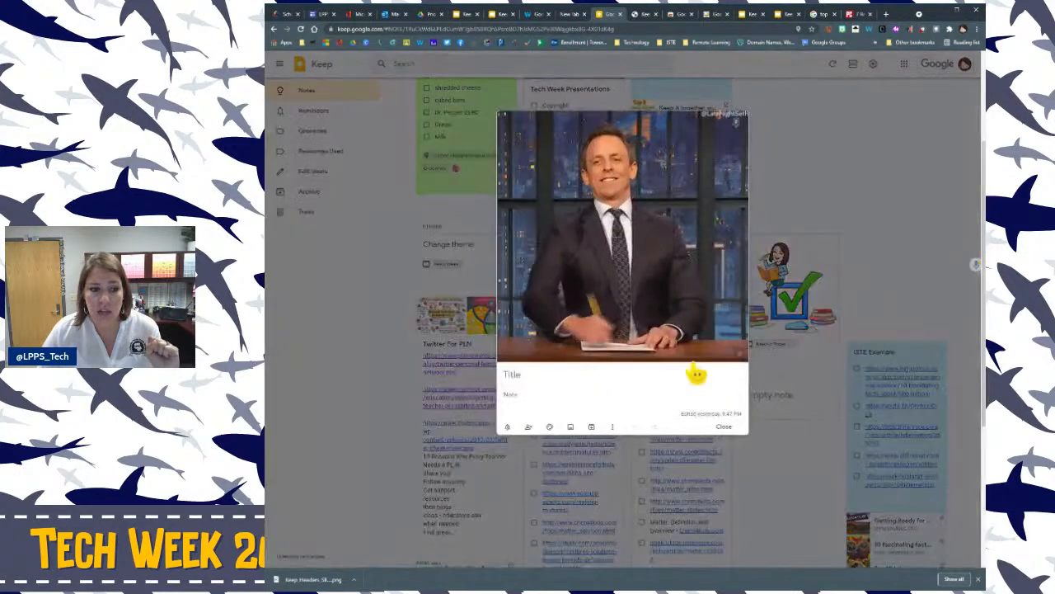
pyautogui.click(535, 381)
pyautogui.write('ALL THE NOTES')
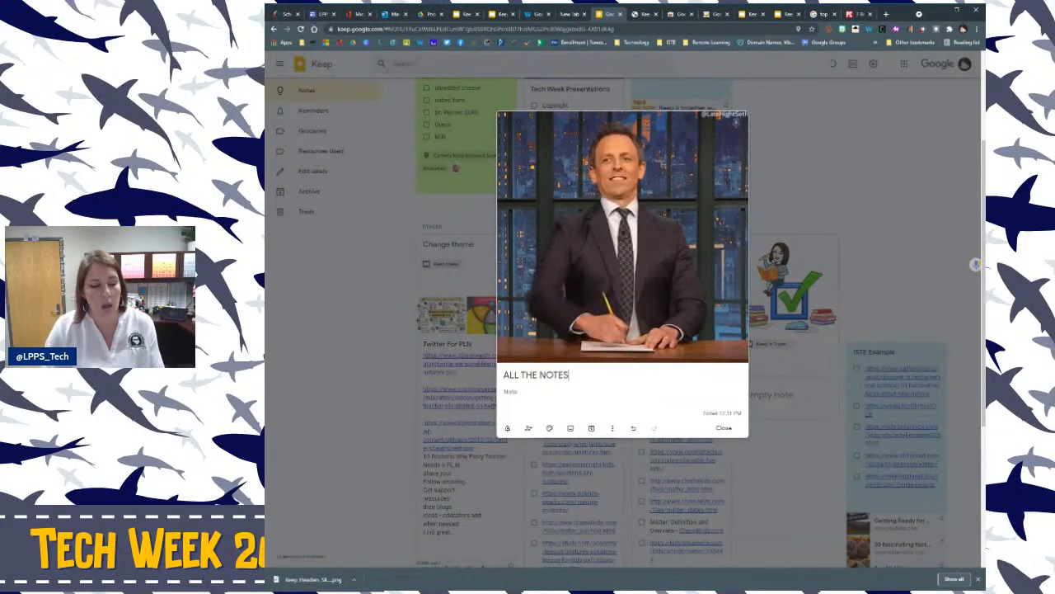
pyautogui.click(531, 404)
pyautogui.write('jflsdfjsdaf')
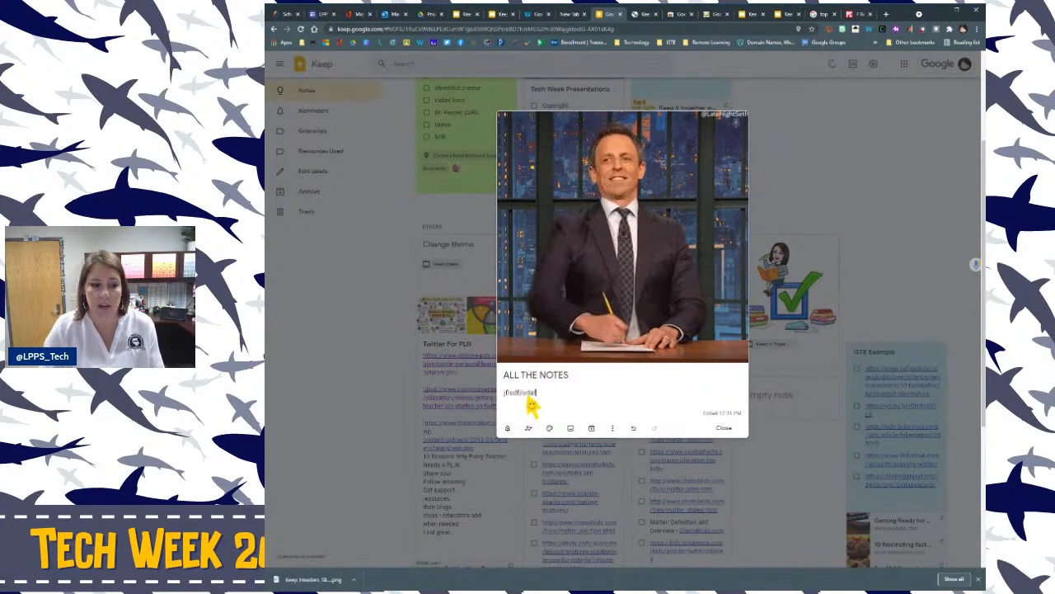
pyautogui.click(723, 429)
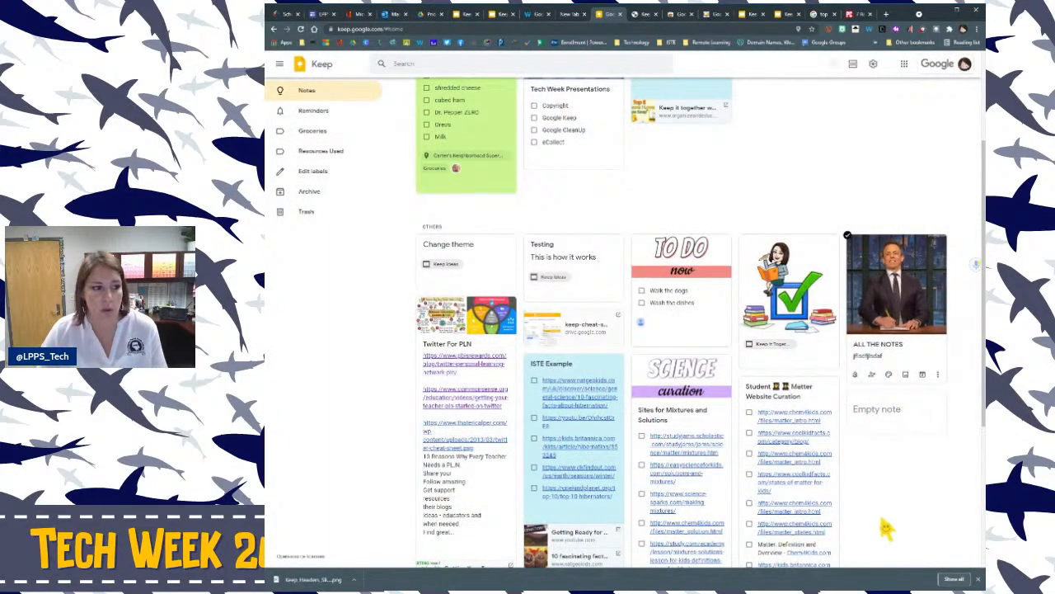
# Return to the Keep It Together slideshow and view the Ideas slide and the Use Within Google Docs slide.
pyautogui.click(466, 15)
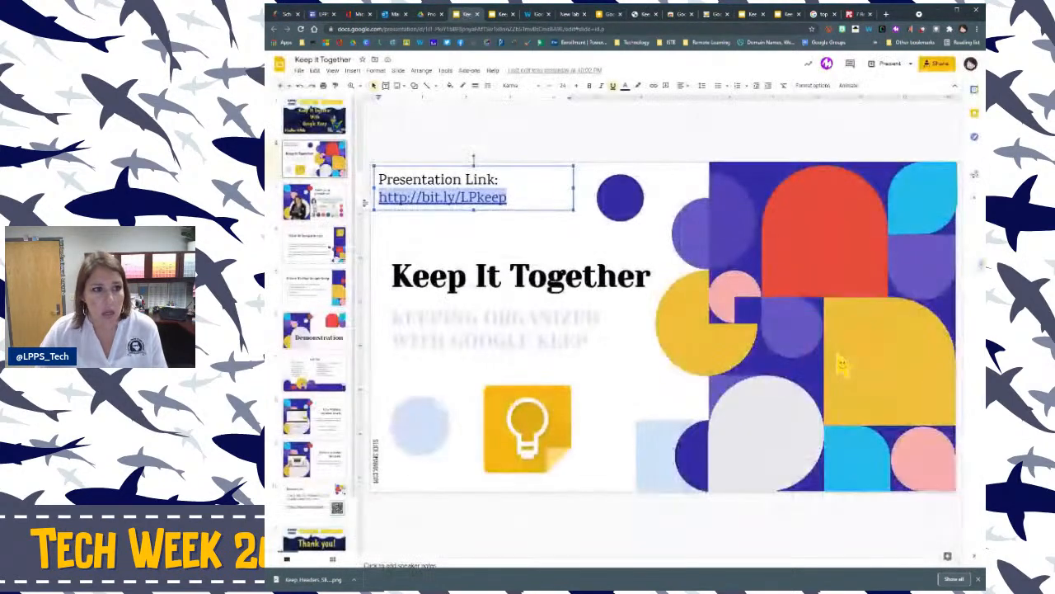
pyautogui.click(513, 16)
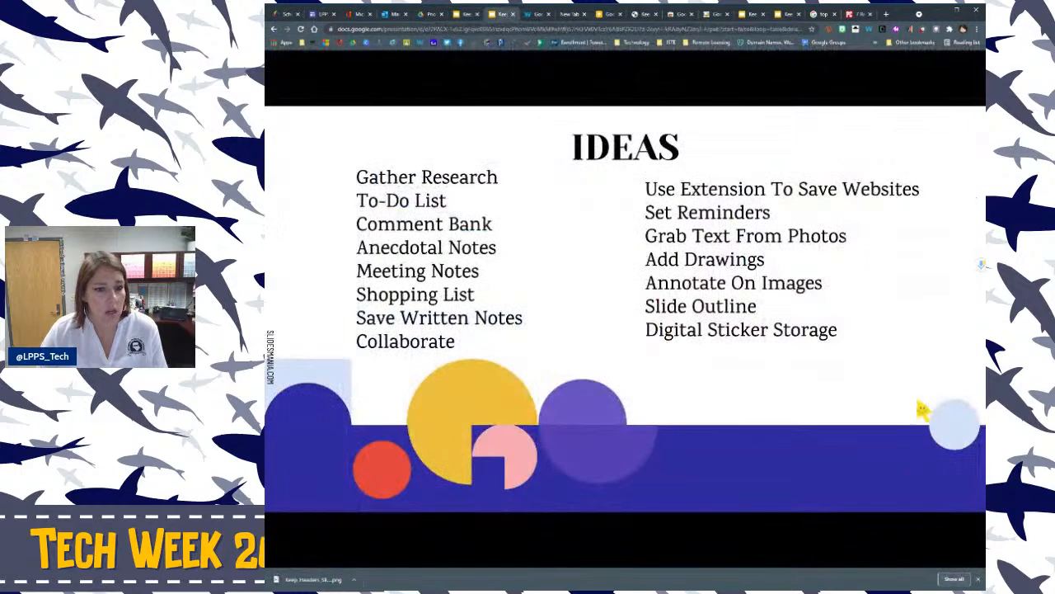
pyautogui.click(920, 400)
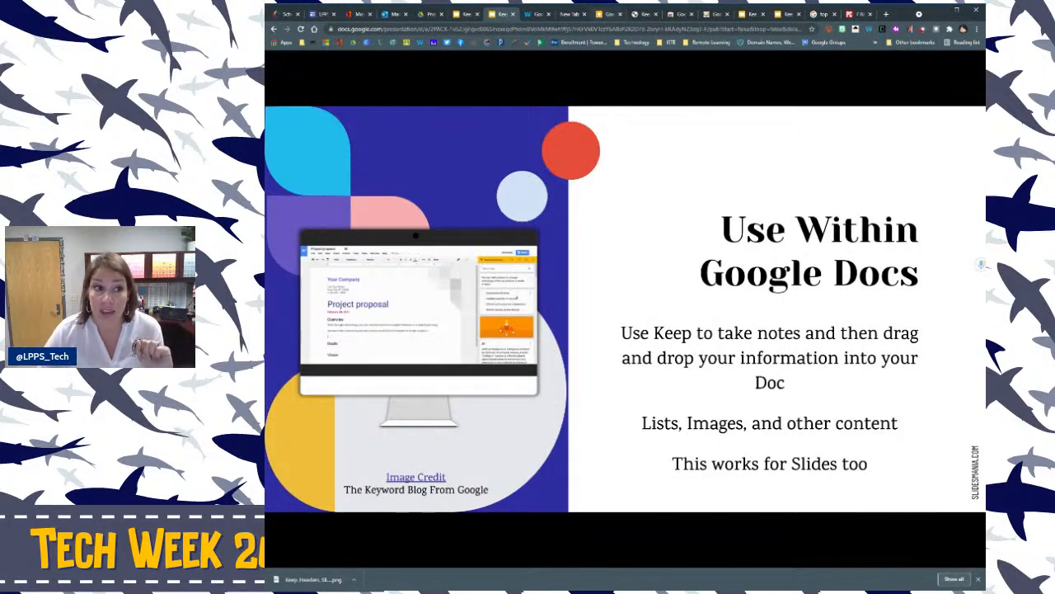
# Copy the Student Matter Website Curation note from Keep to Google Docs and open the resulting document.
pyautogui.click(611, 17)
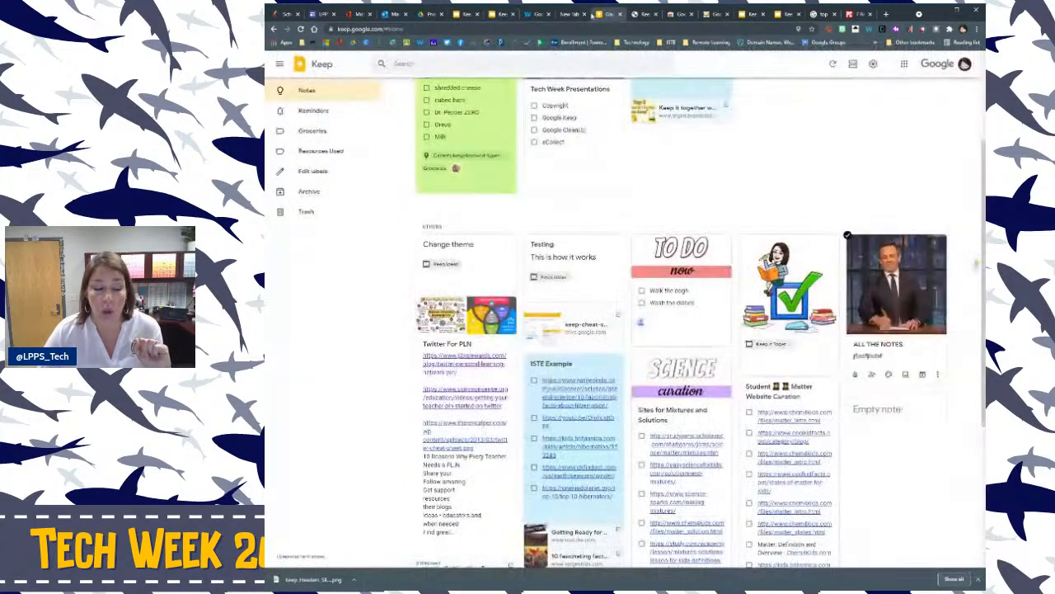
pyautogui.scroll(-1, 577, 292)
pyautogui.scroll(-5, 581, 302)
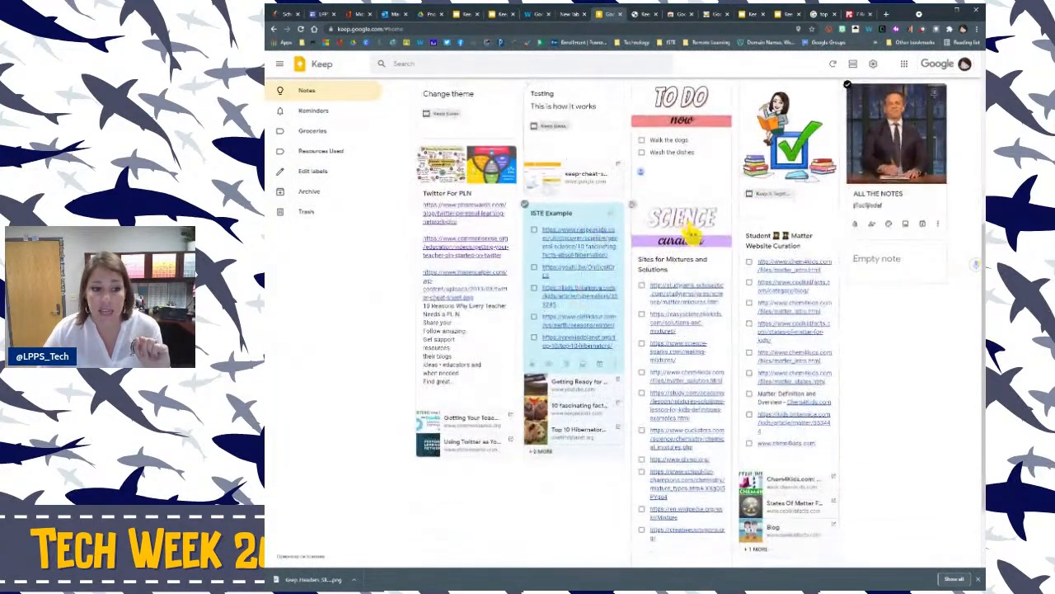
pyautogui.scroll(-1, 632, 256)
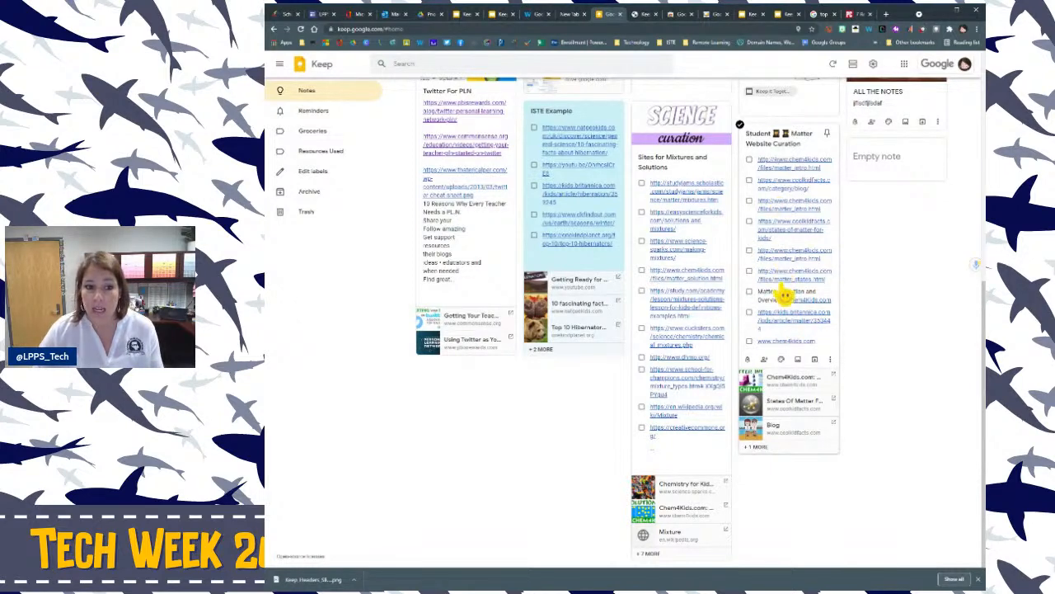
pyautogui.scroll(1, 788, 351)
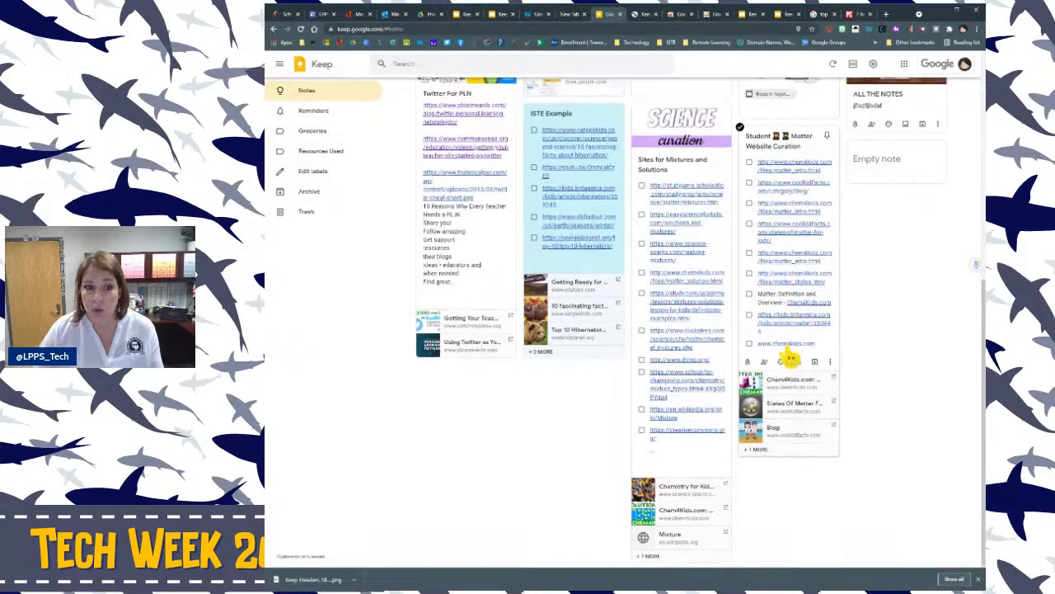
pyautogui.click(831, 364)
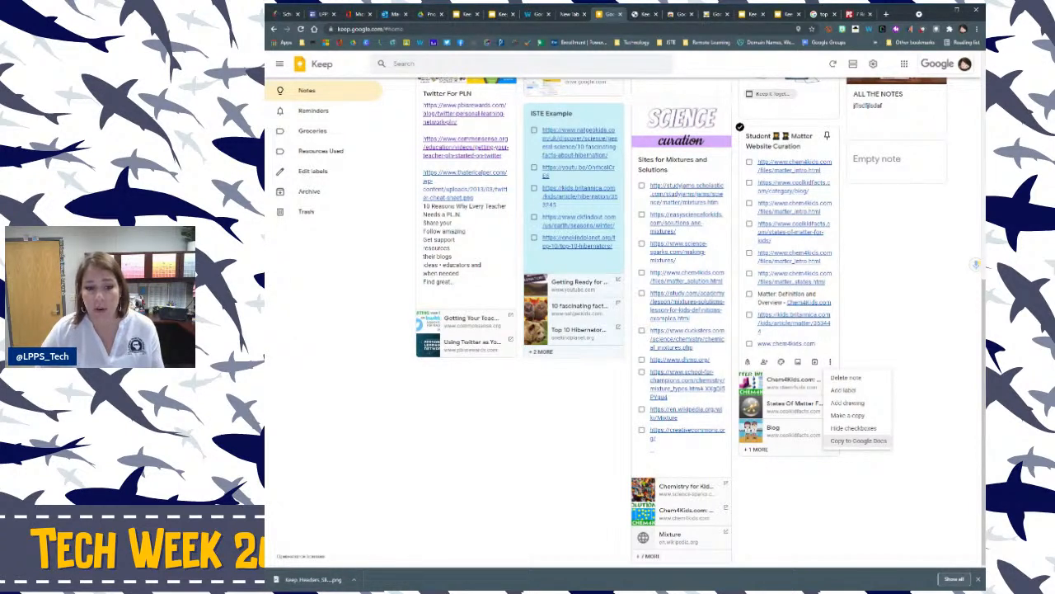
pyautogui.click(858, 440)
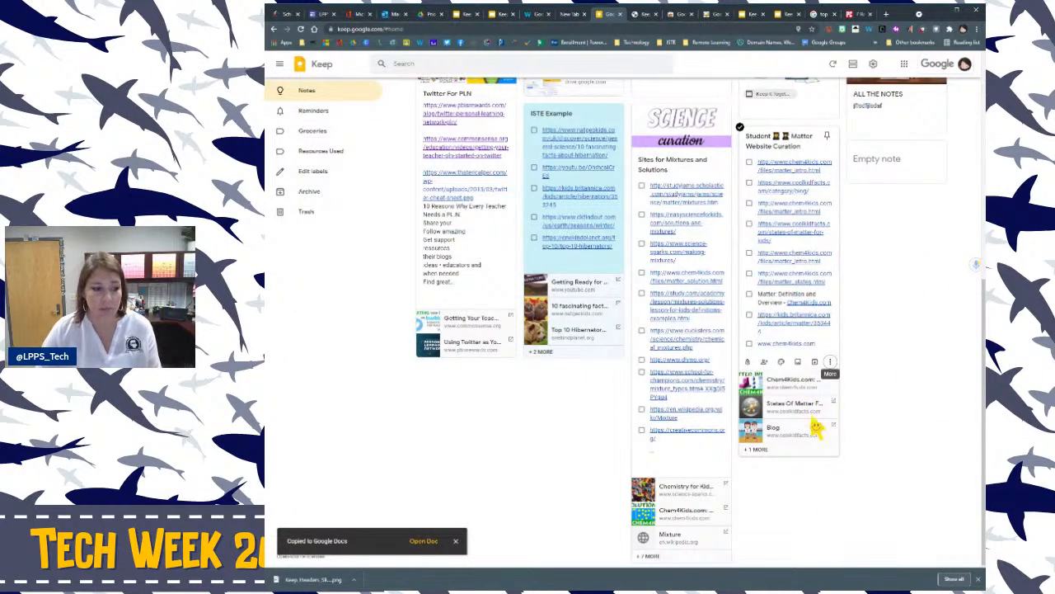
pyautogui.click(421, 541)
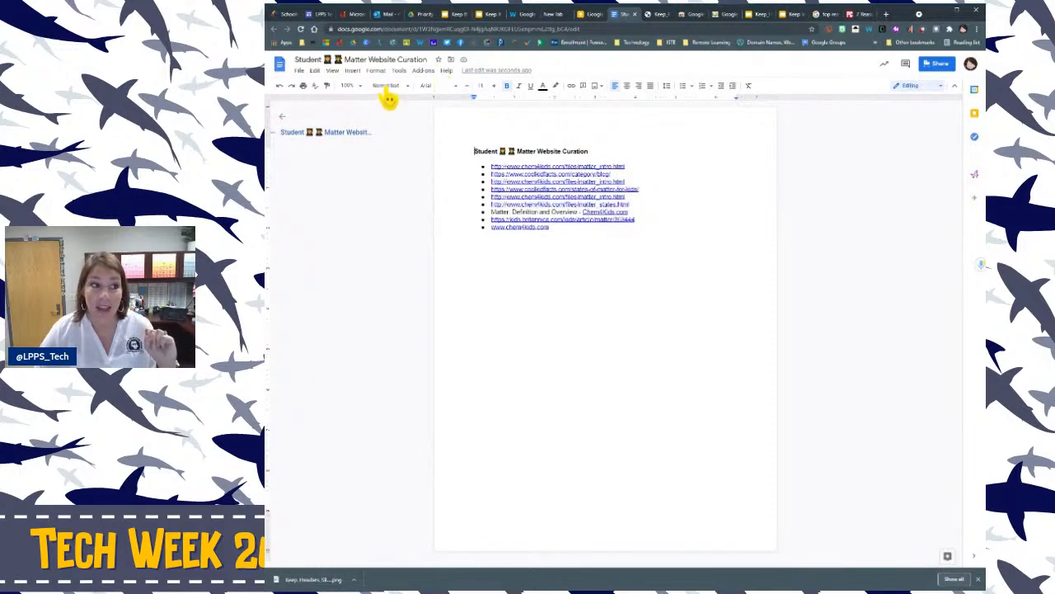
# Show the document's citation tool and set the citation style to APA (7th ed.).
pyautogui.click(353, 71)
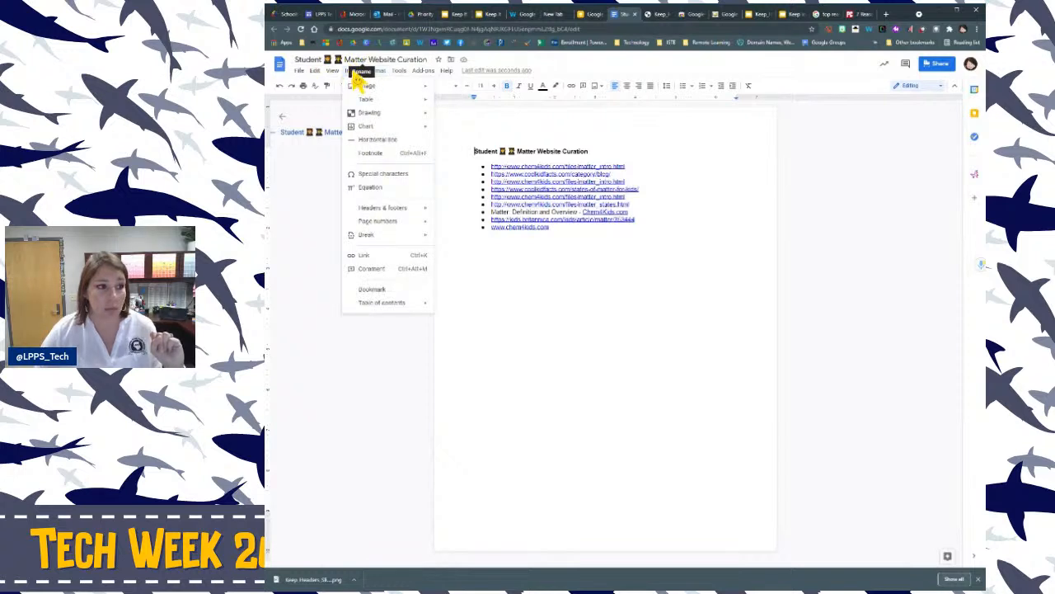
pyautogui.moveTo(399, 73)
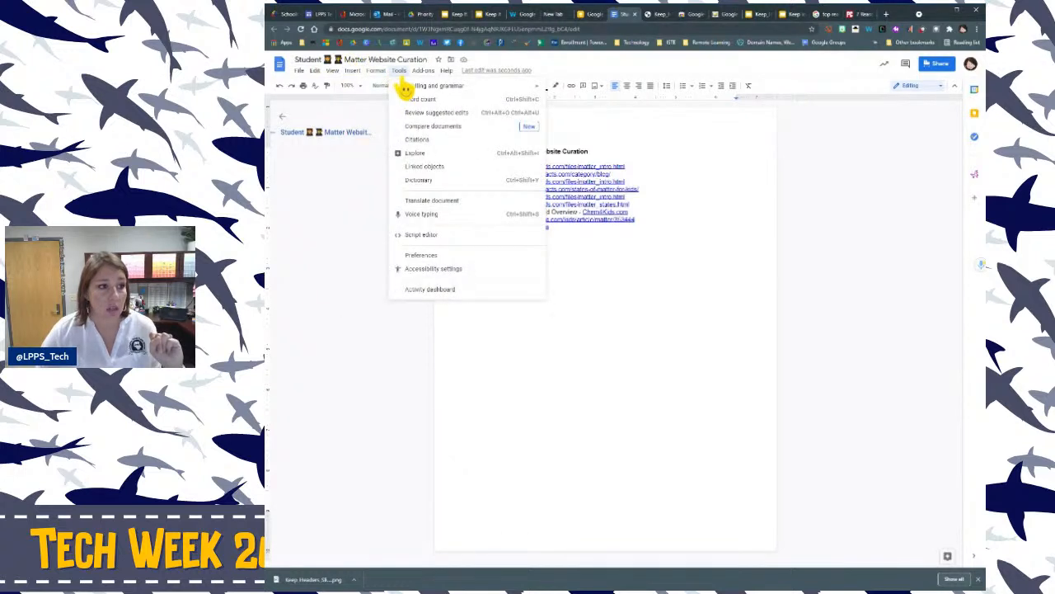
pyautogui.click(436, 140)
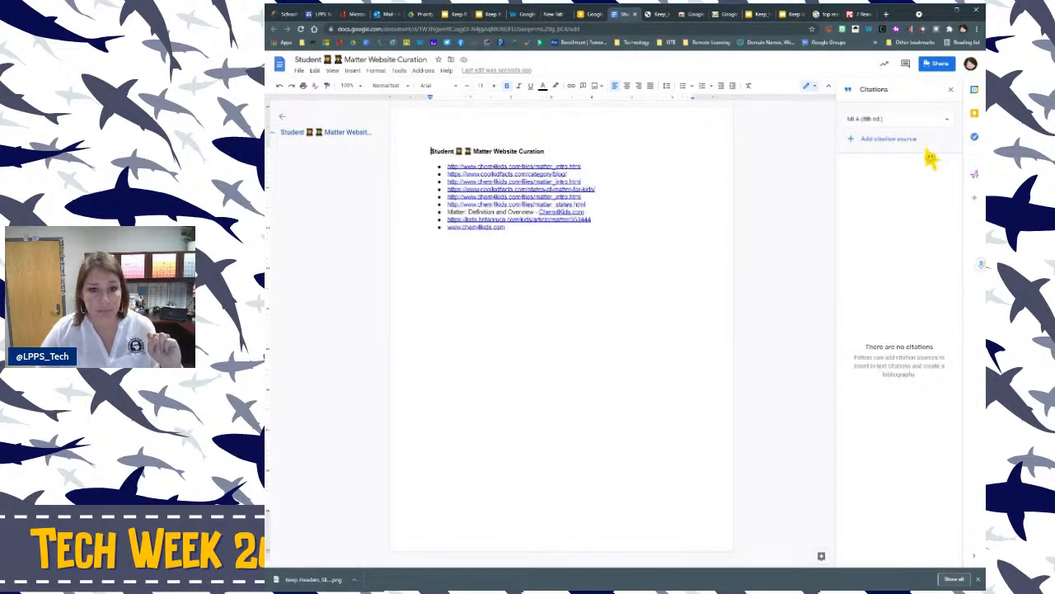
pyautogui.click(899, 119)
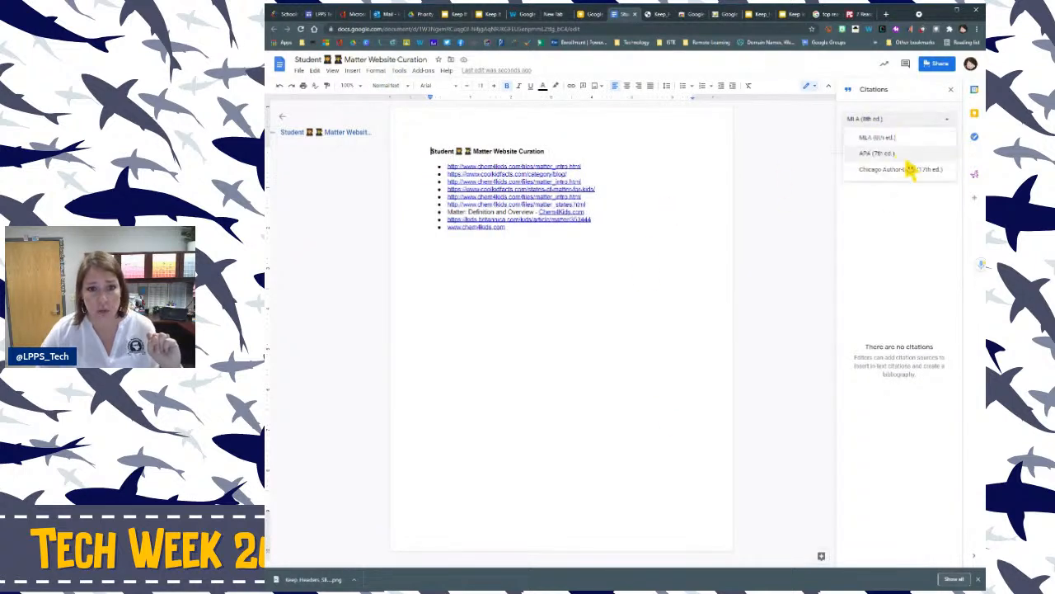
pyautogui.click(907, 155)
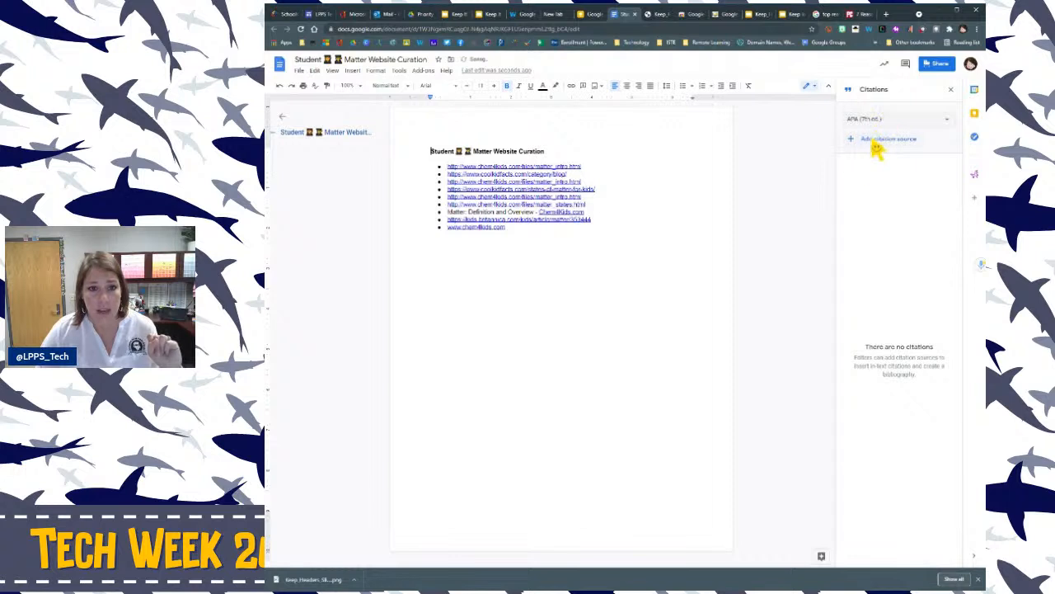
pyautogui.click(878, 142)
pyautogui.click(930, 165)
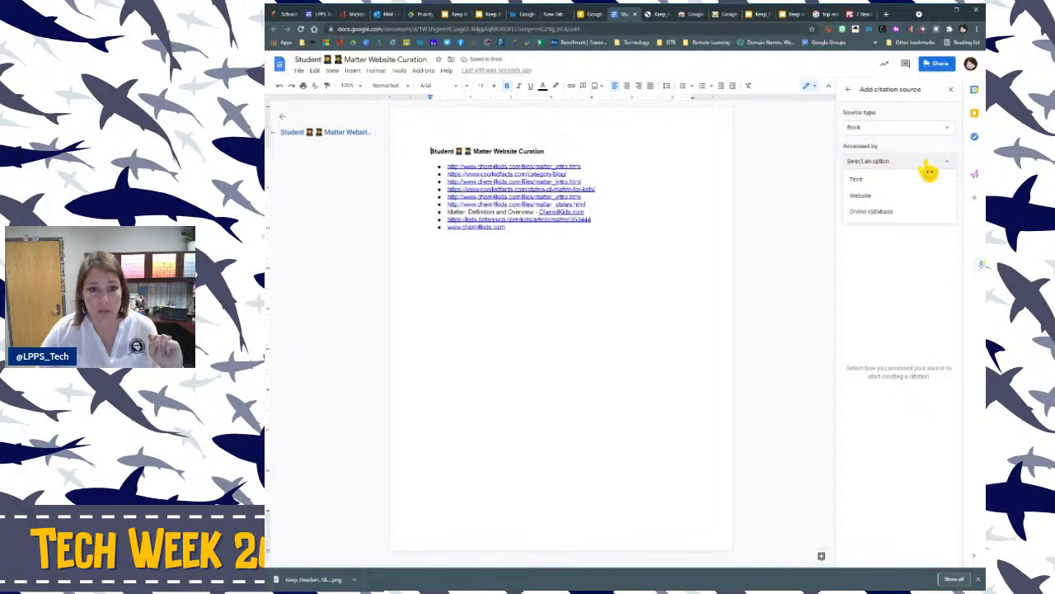
pyautogui.click(860, 197)
pyautogui.click(445, 235)
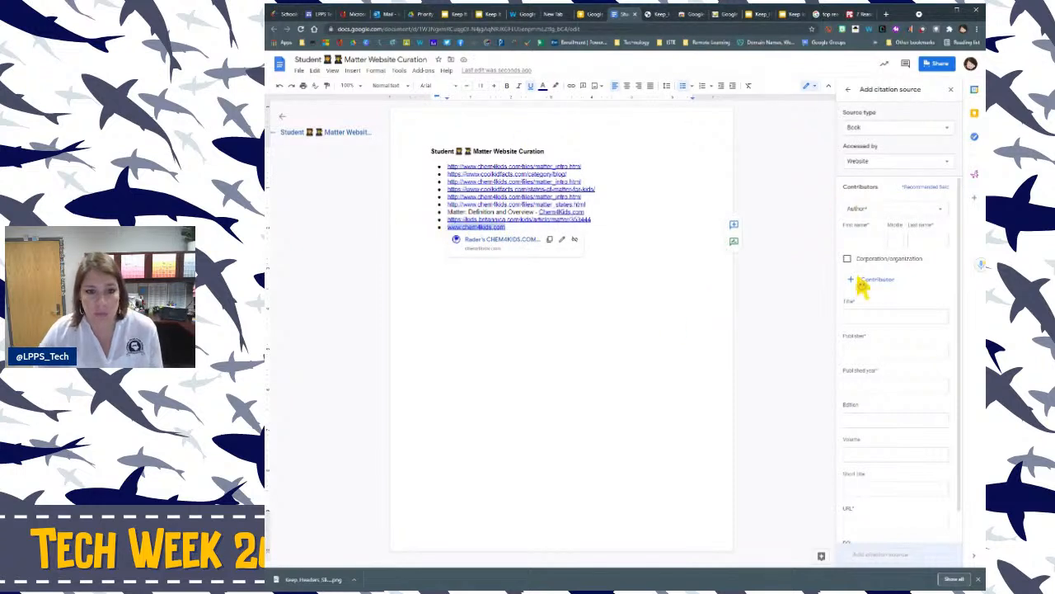
pyautogui.scroll(-1, 898, 296)
pyautogui.click(853, 495)
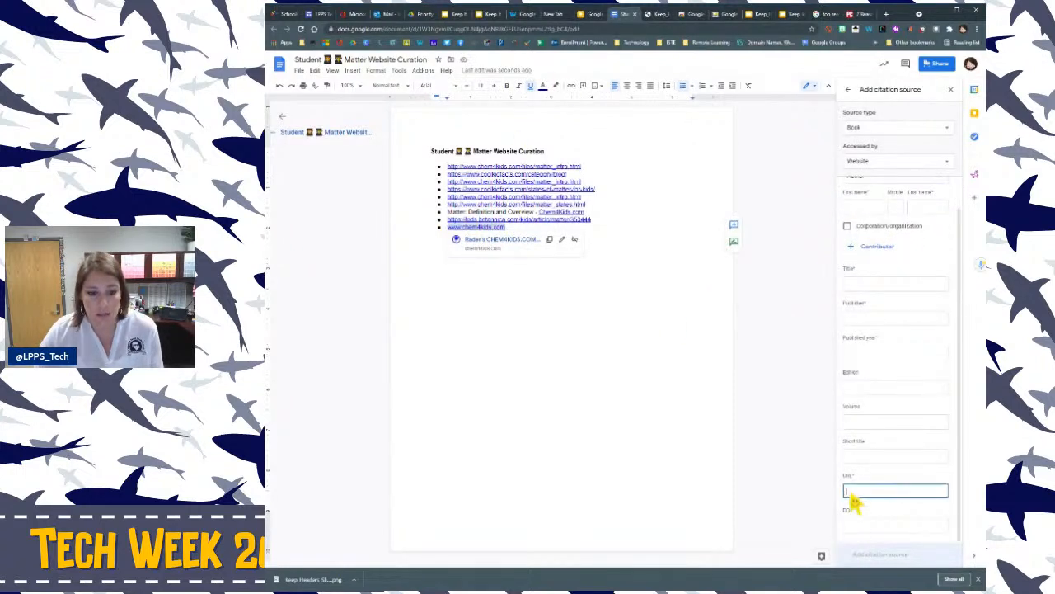
pyautogui.write('www.chem4kids.com')
pyautogui.click(790, 405)
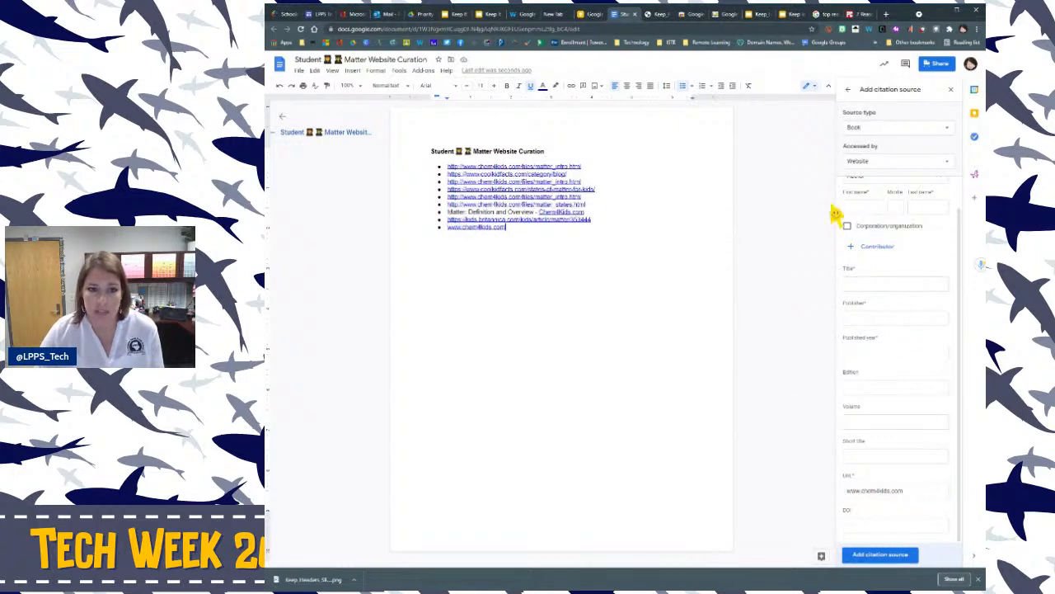
pyautogui.scroll(1, 843, 225)
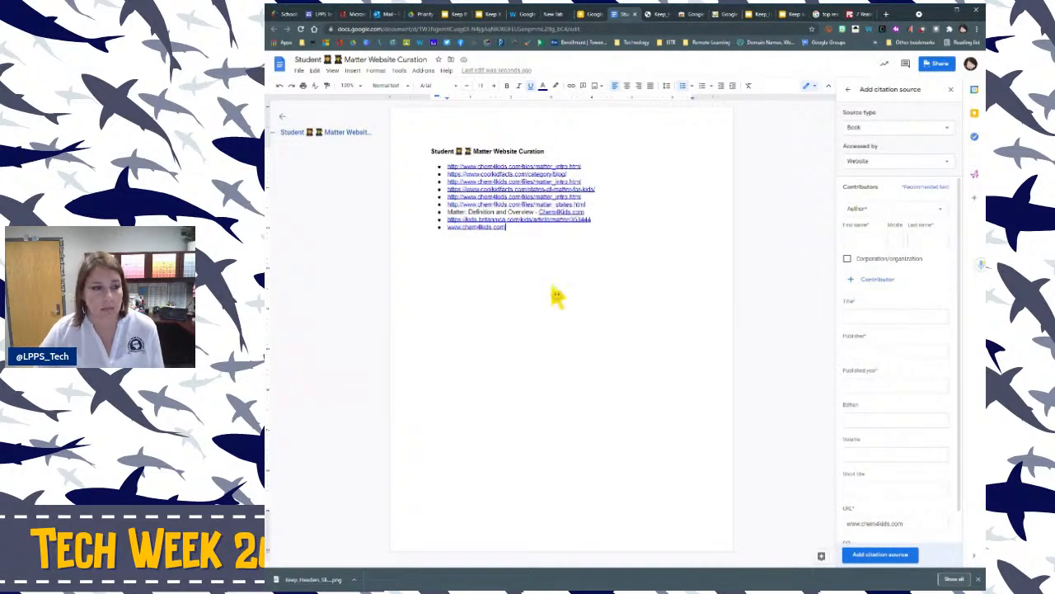
# Go back to the Keep It Together slideshow and view the Works Across Devices slide and the Resources slide.
pyautogui.click(591, 15)
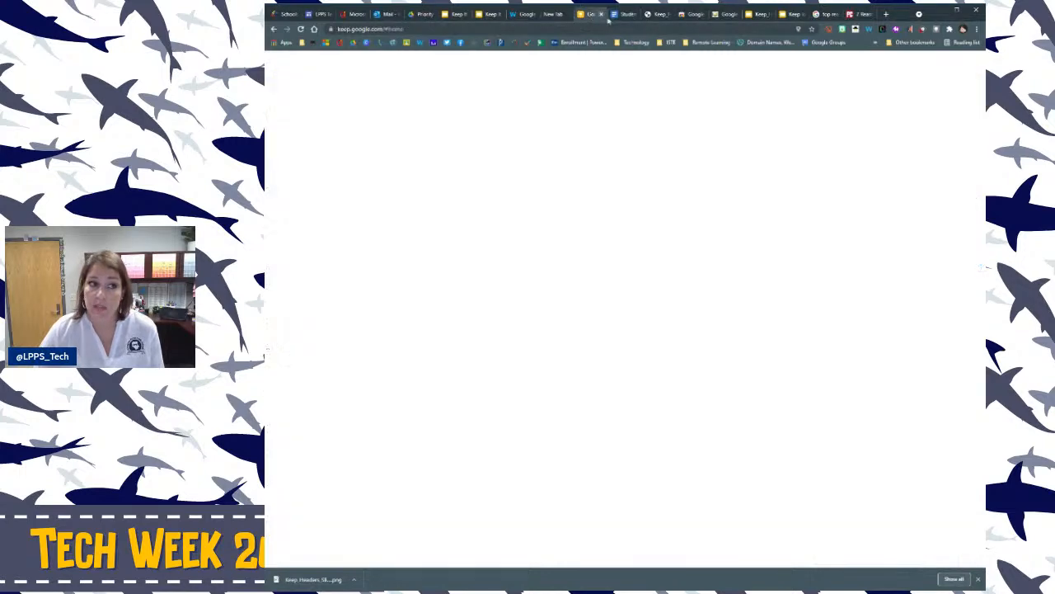
pyautogui.click(483, 15)
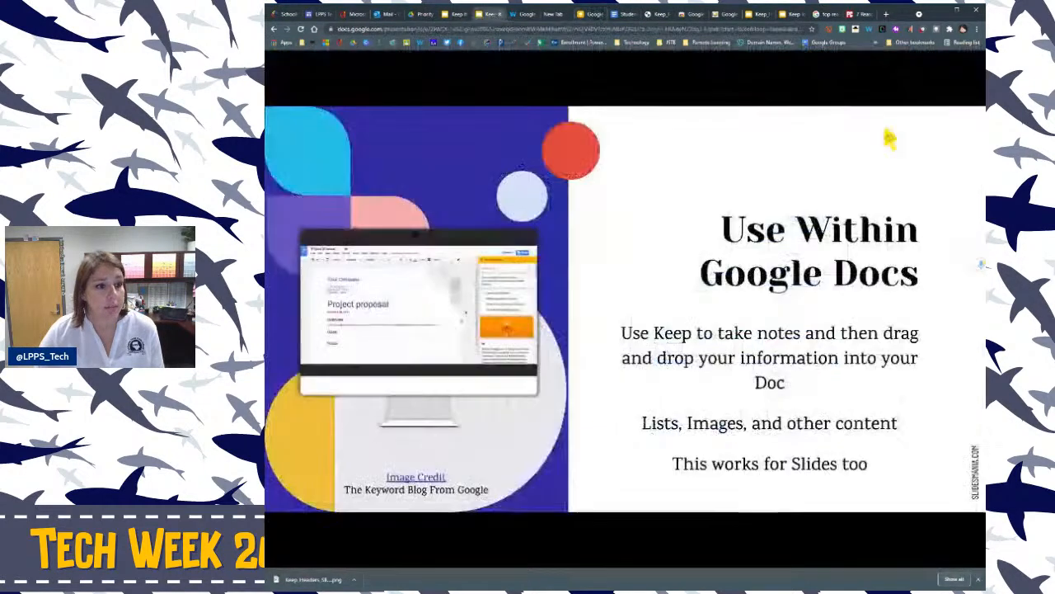
pyautogui.click(914, 313)
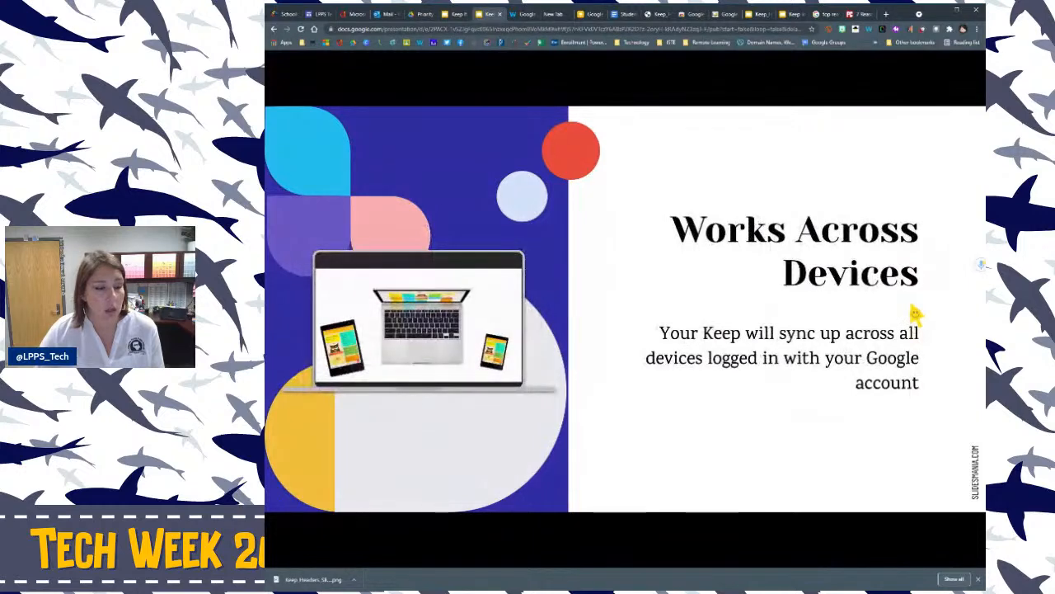
pyautogui.click(856, 316)
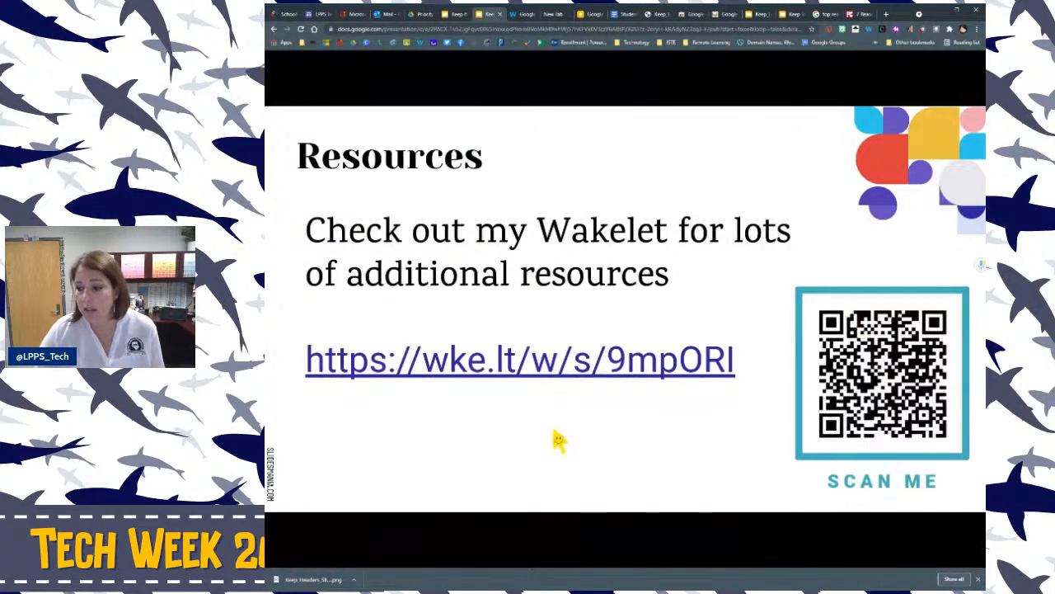